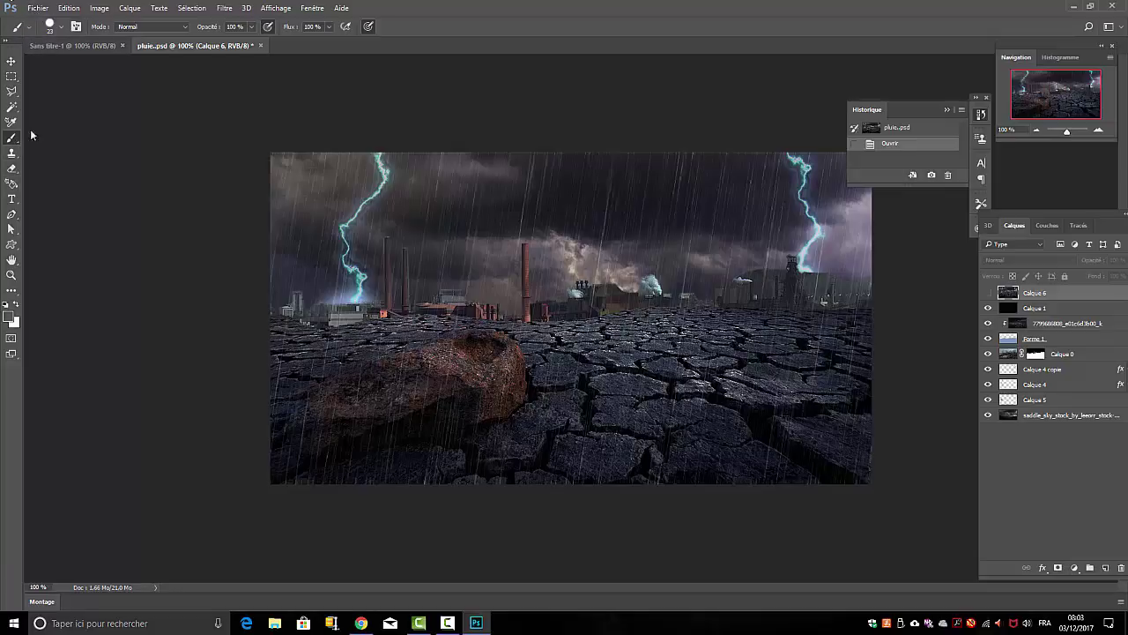
Examine the brush presets and the installed brush sets offered in the brush picker.
click(62, 28)
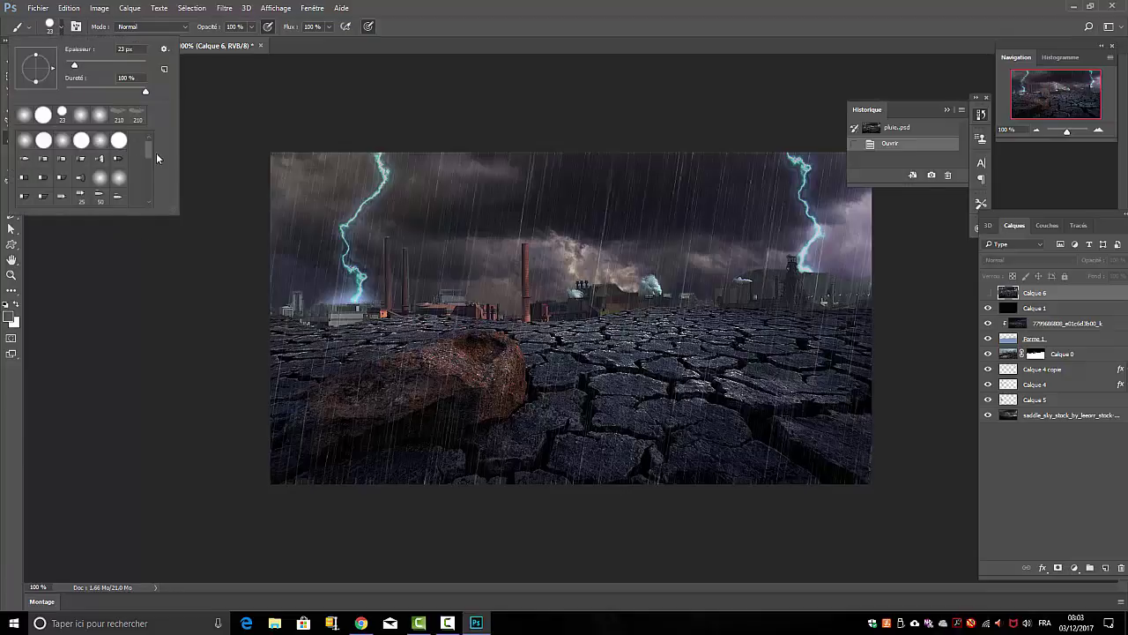
mouse_move(147, 150)
mouse_down()
mouse_move(148, 194)
mouse_move(152, 143)
mouse_up()
click(165, 49)
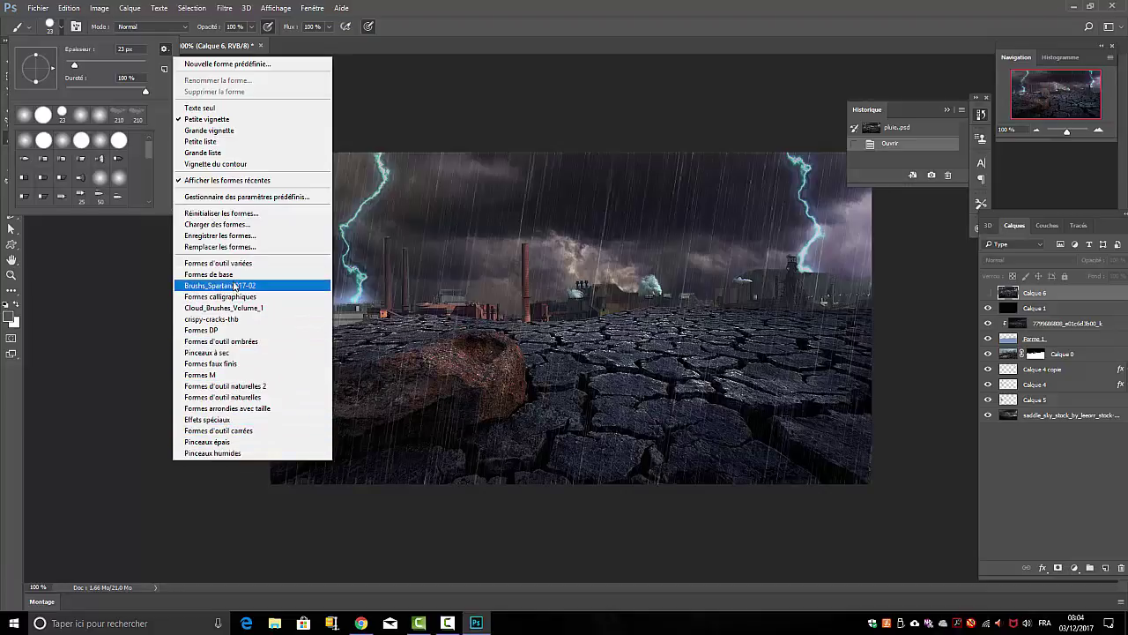
click(118, 257)
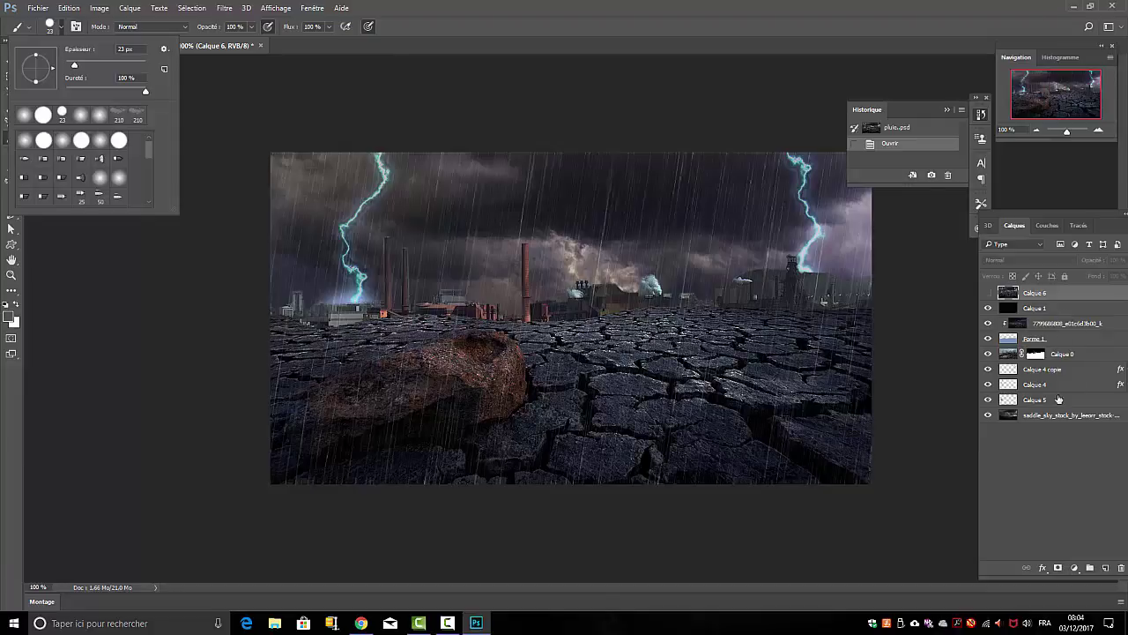
click(1077, 310)
click(1077, 309)
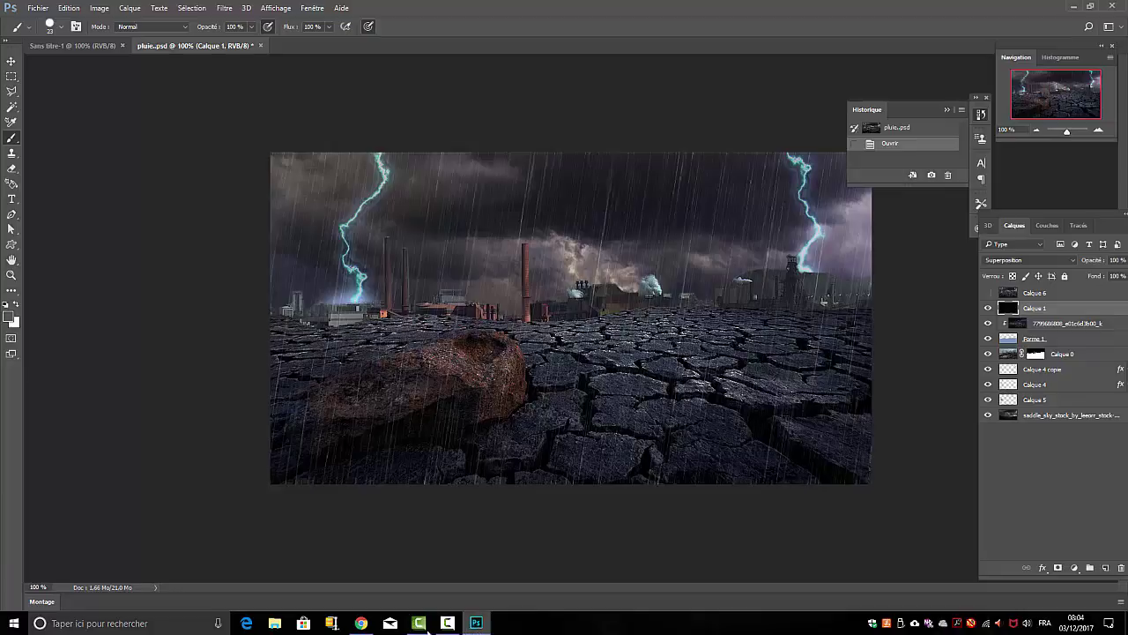
Switch to Chrome and look for a crack brush set among the grunge brushes on brush-photoshop.fr.
click(361, 624)
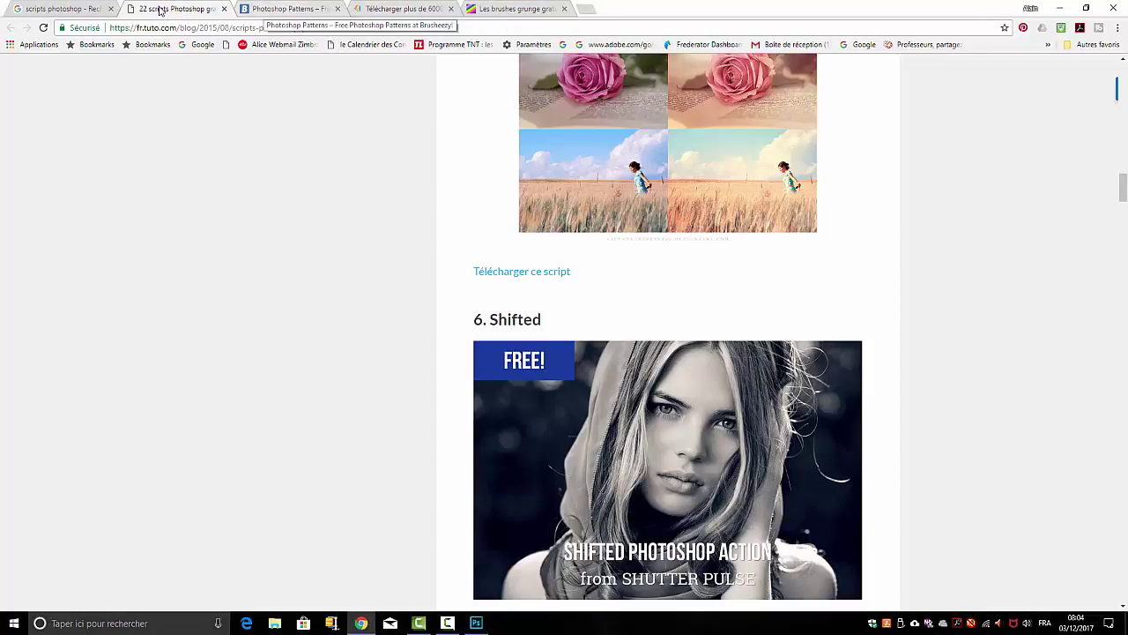
click(519, 9)
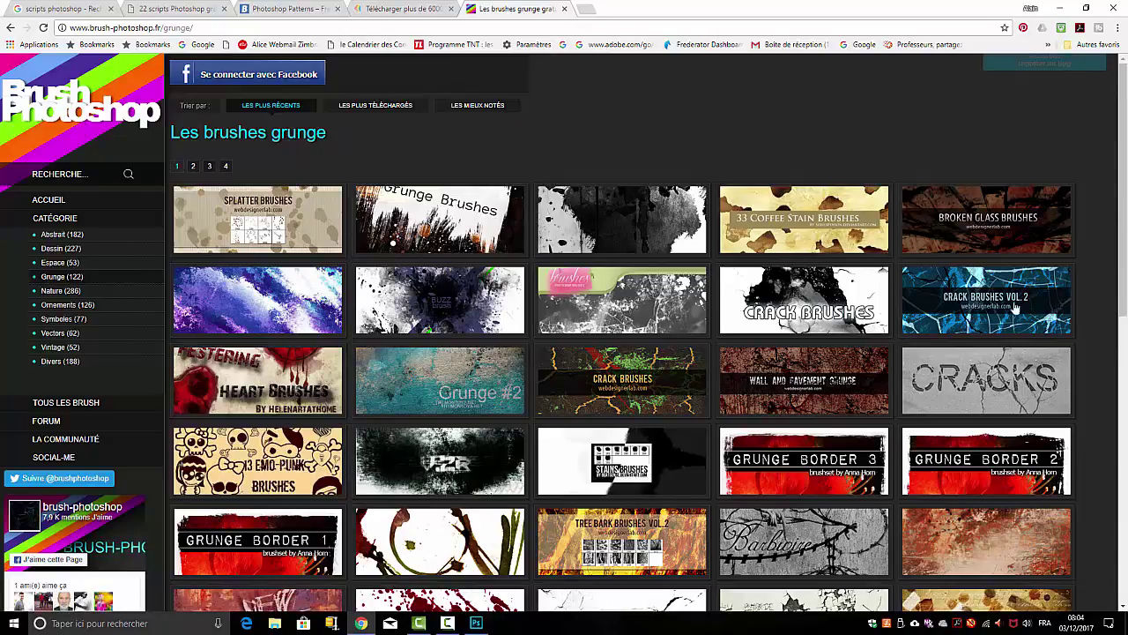
scroll(622, 379, down, 2)
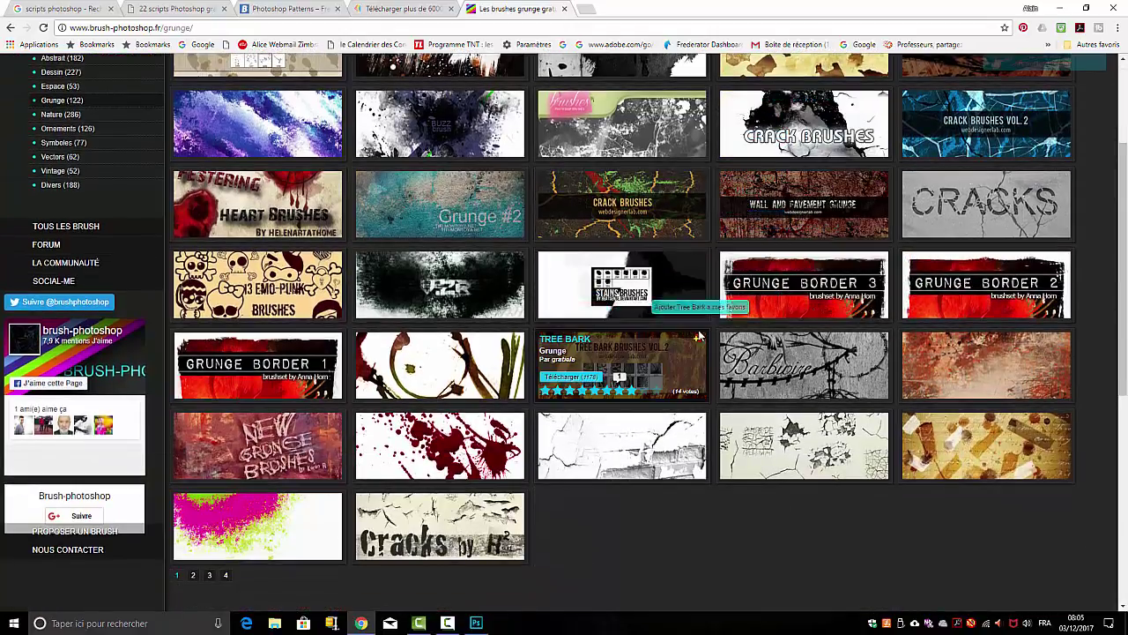
scroll(698, 337, up, 2)
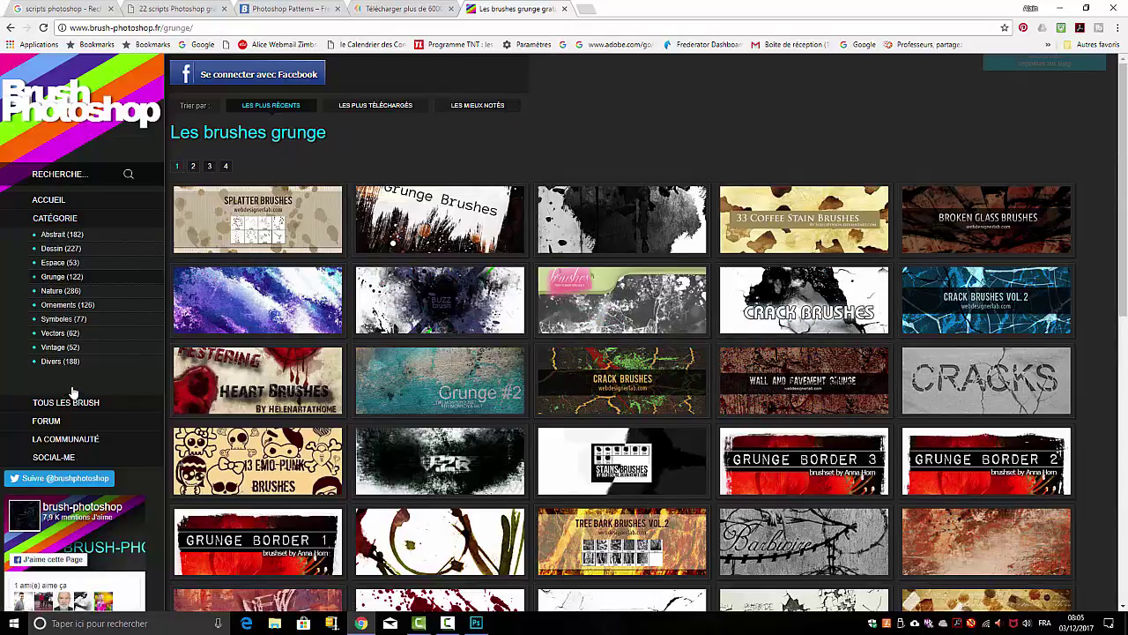
scroll(705, 388, down, 3)
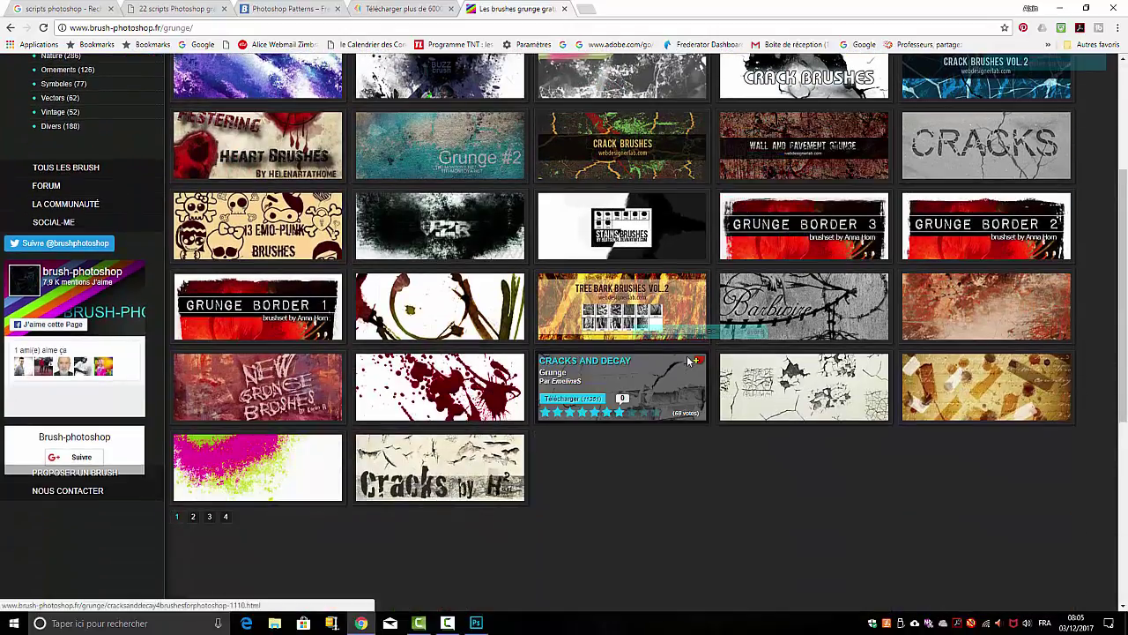
scroll(976, 277, up, 2)
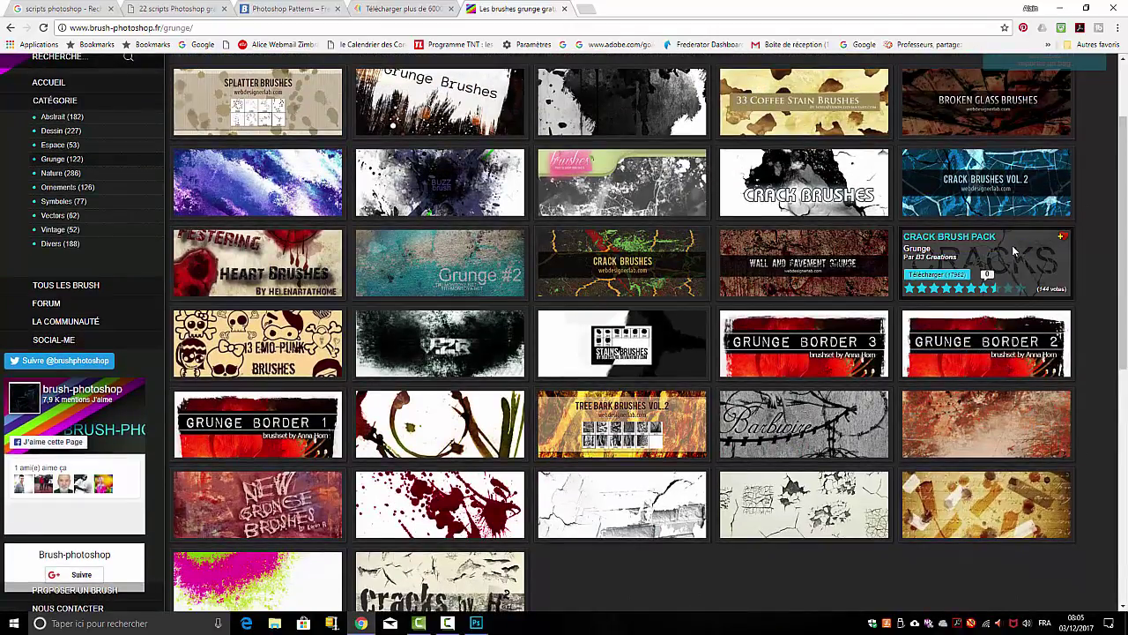
Download the Crack Brush Pack zip to the Bureau folder and open the archive in WinZip.
click(927, 276)
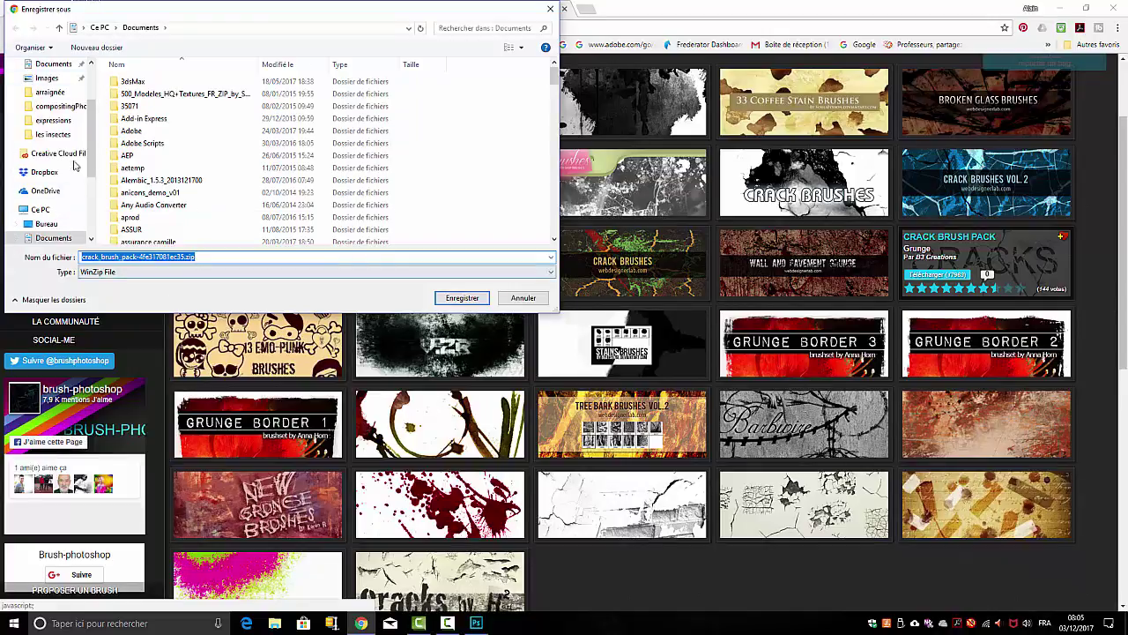
click(44, 224)
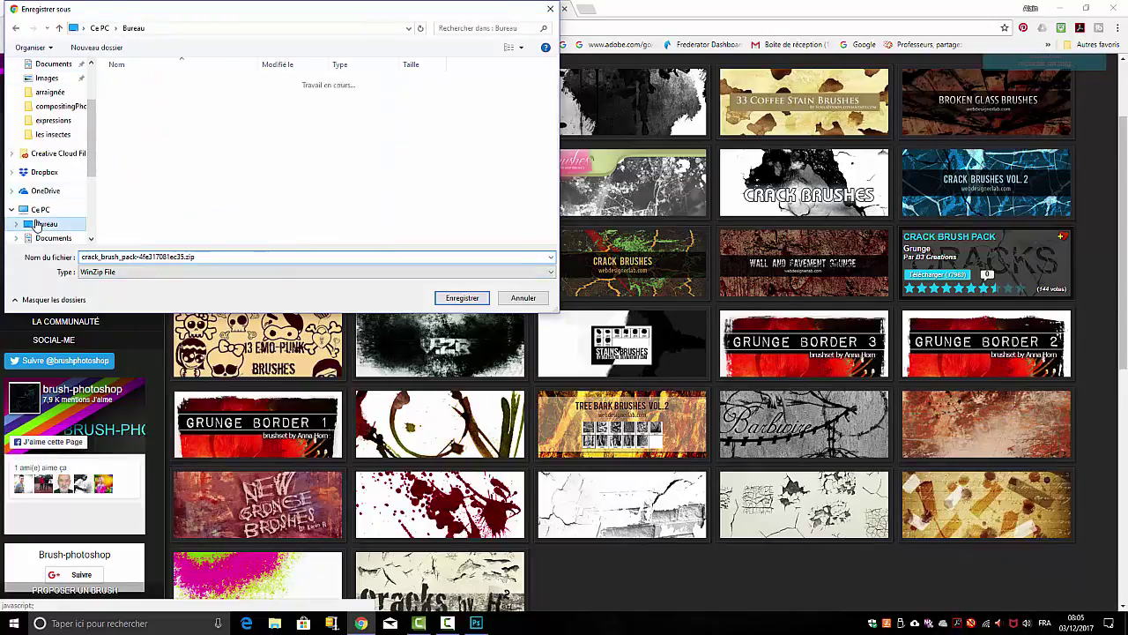
click(465, 300)
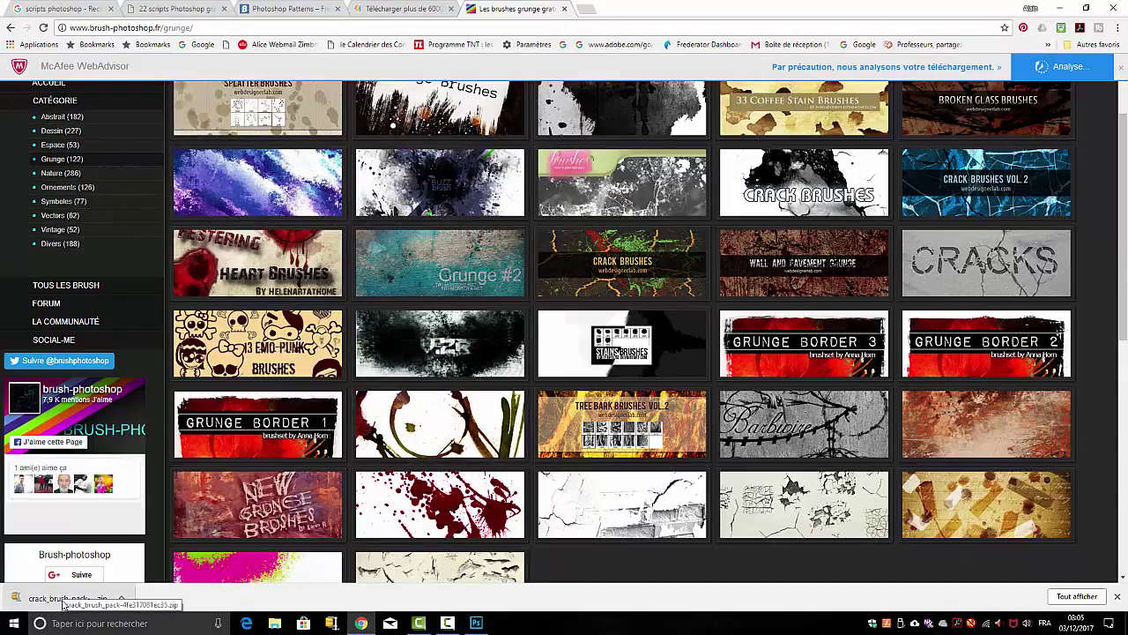
click(64, 599)
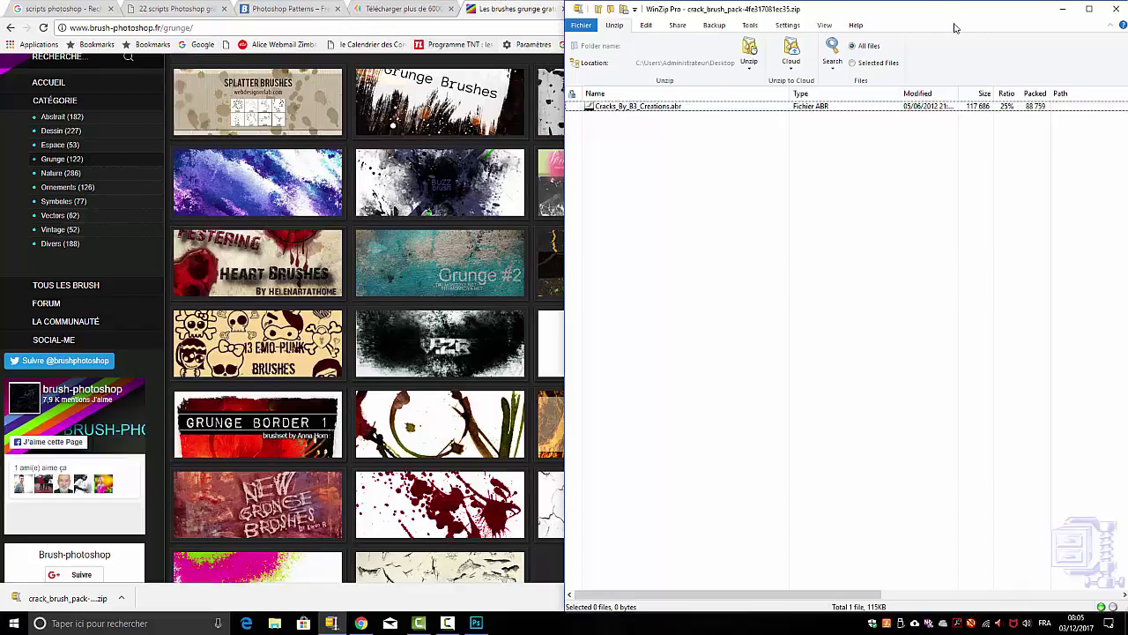
drag(954, 27, 997, 66)
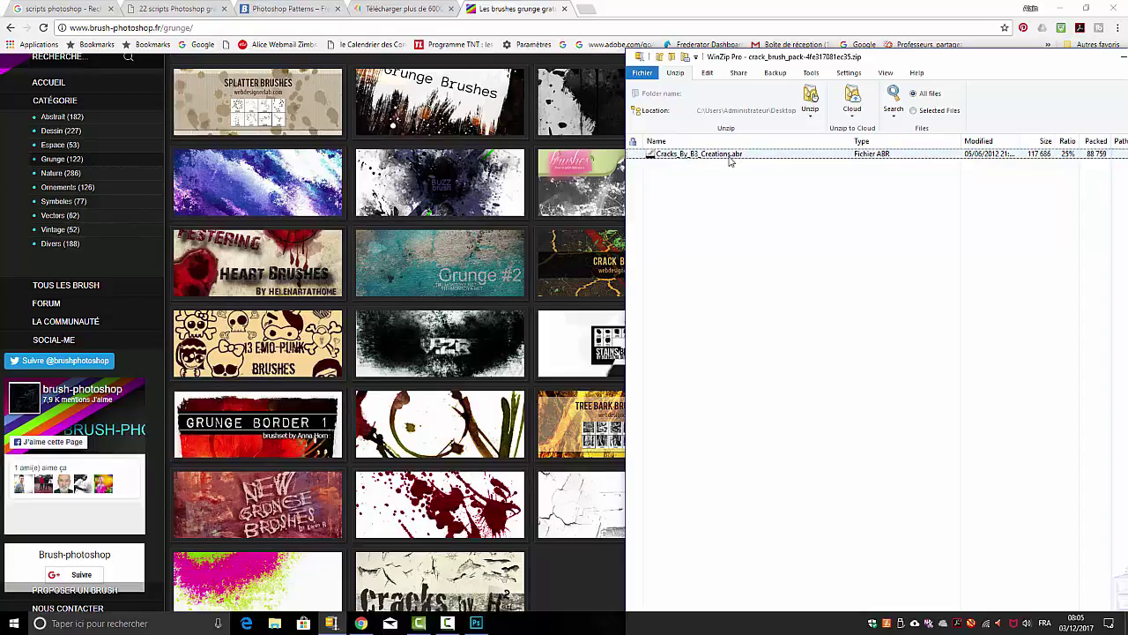
Switch to File Explorer and go to the Presets folder of Adobe Photoshop CC 2017 under Programmes\Adobe on drive C:.
click(274, 623)
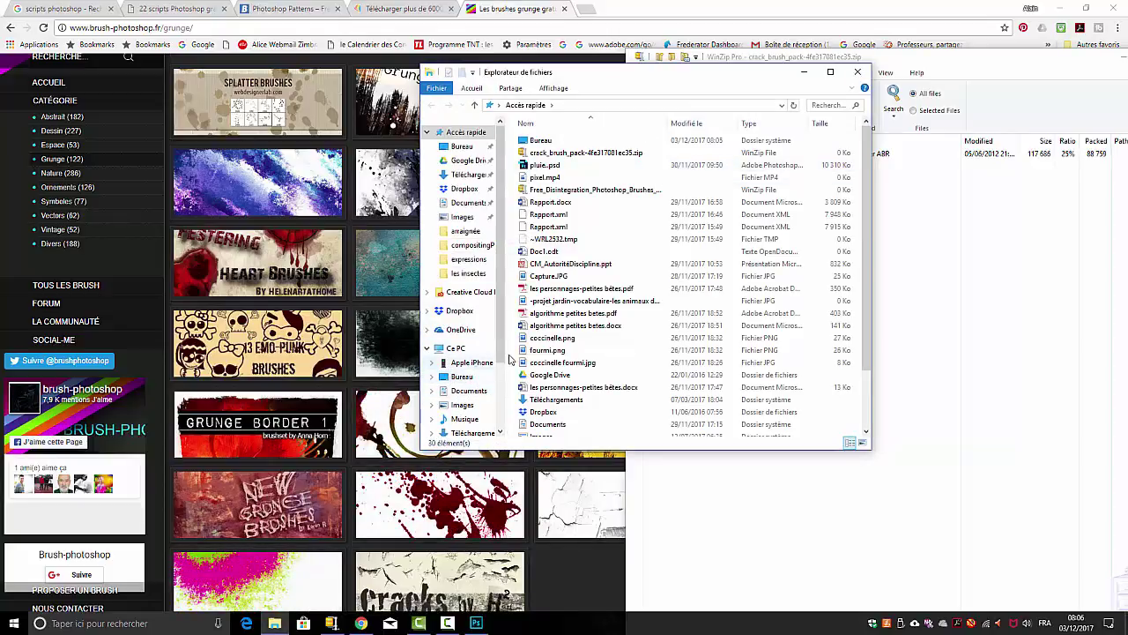
click(450, 348)
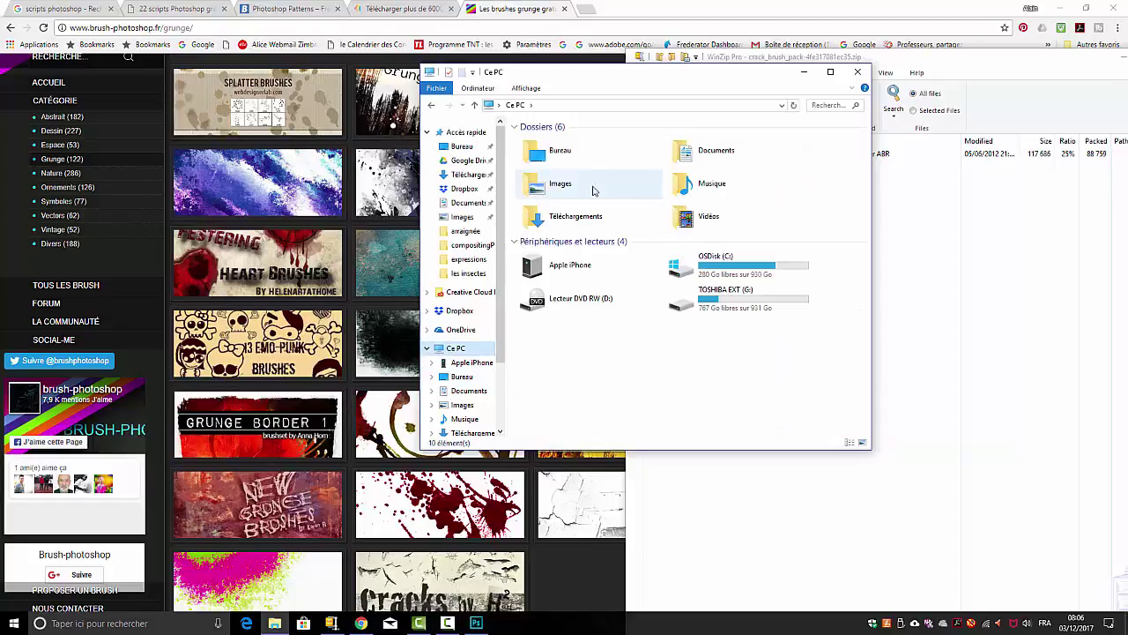
double_click(713, 276)
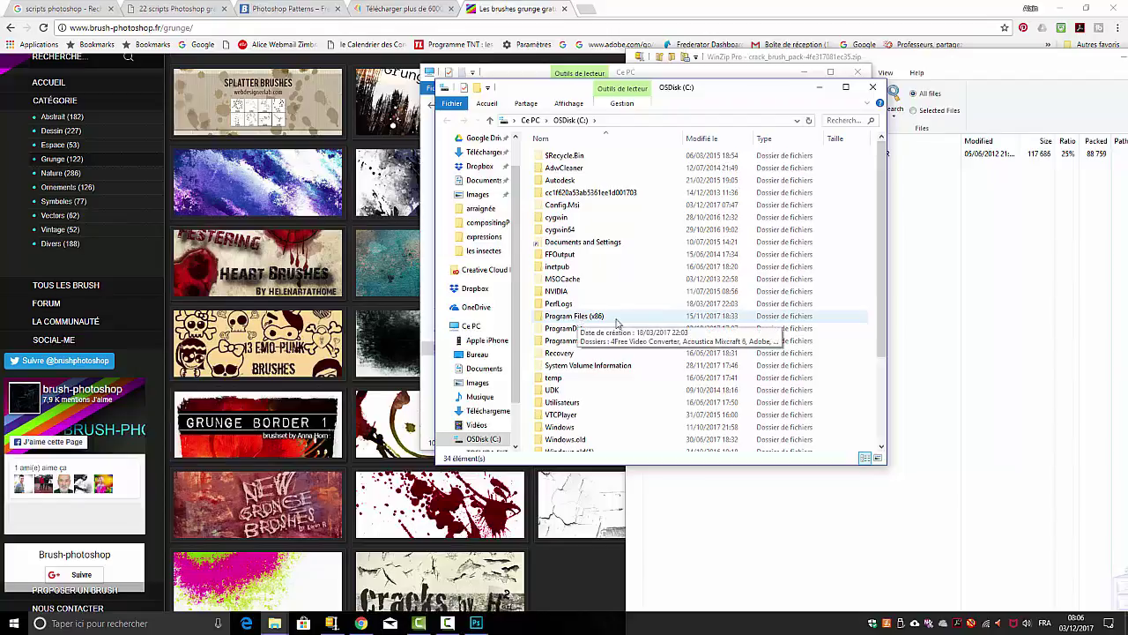
double_click(572, 345)
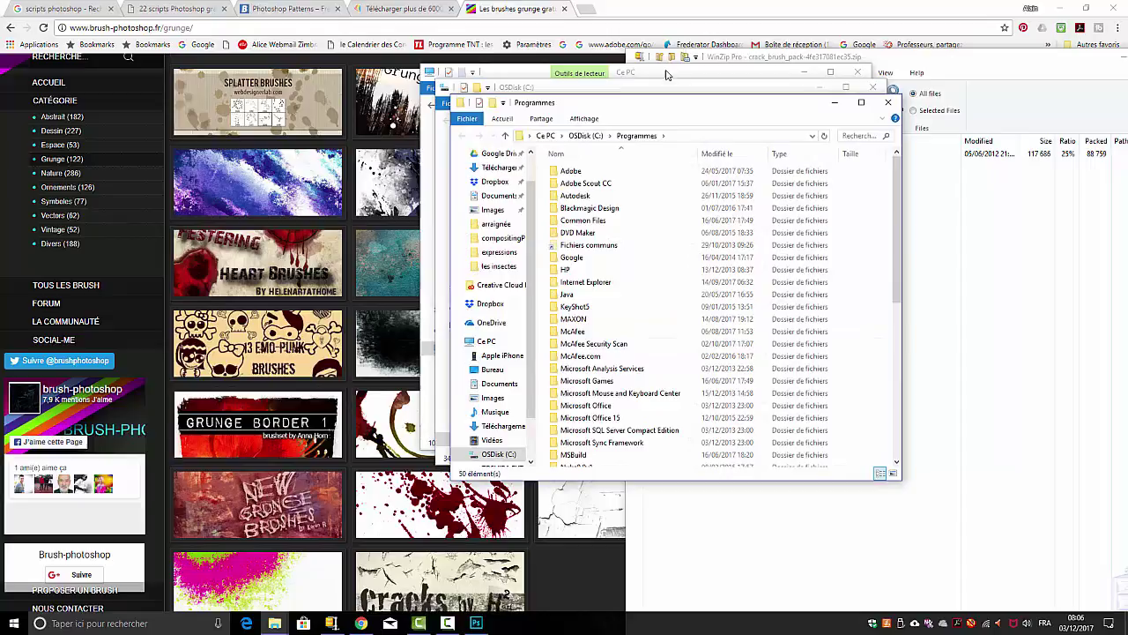
double_click(573, 170)
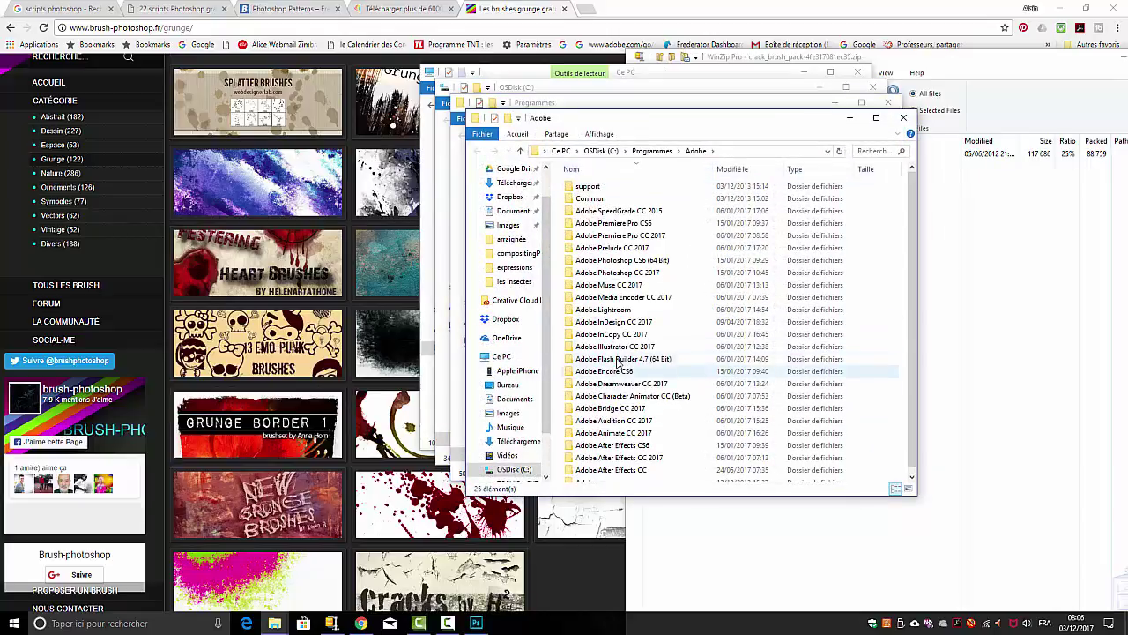
double_click(624, 273)
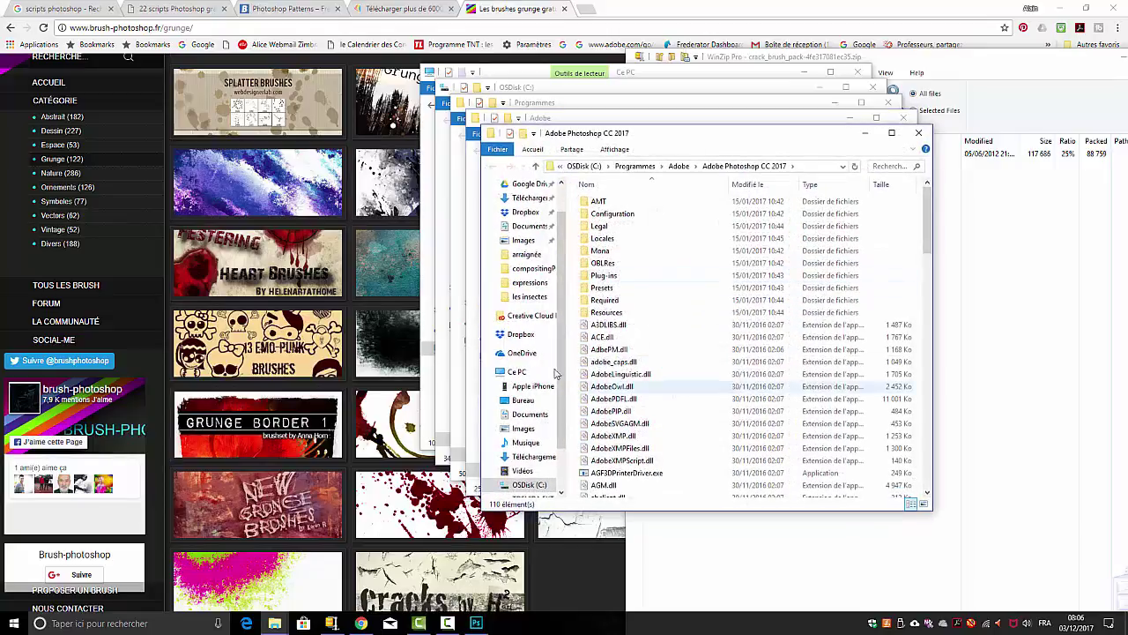
click(602, 287)
double_click(603, 288)
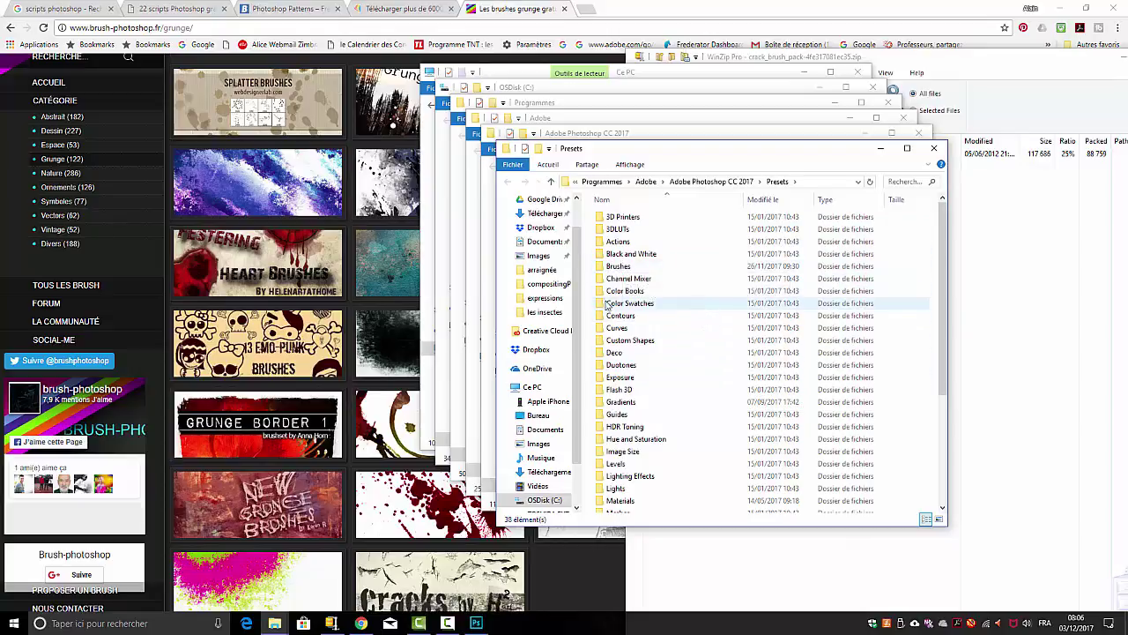
Look through the preset folders and open the Brushes folder.
scroll(691, 323, down, 1)
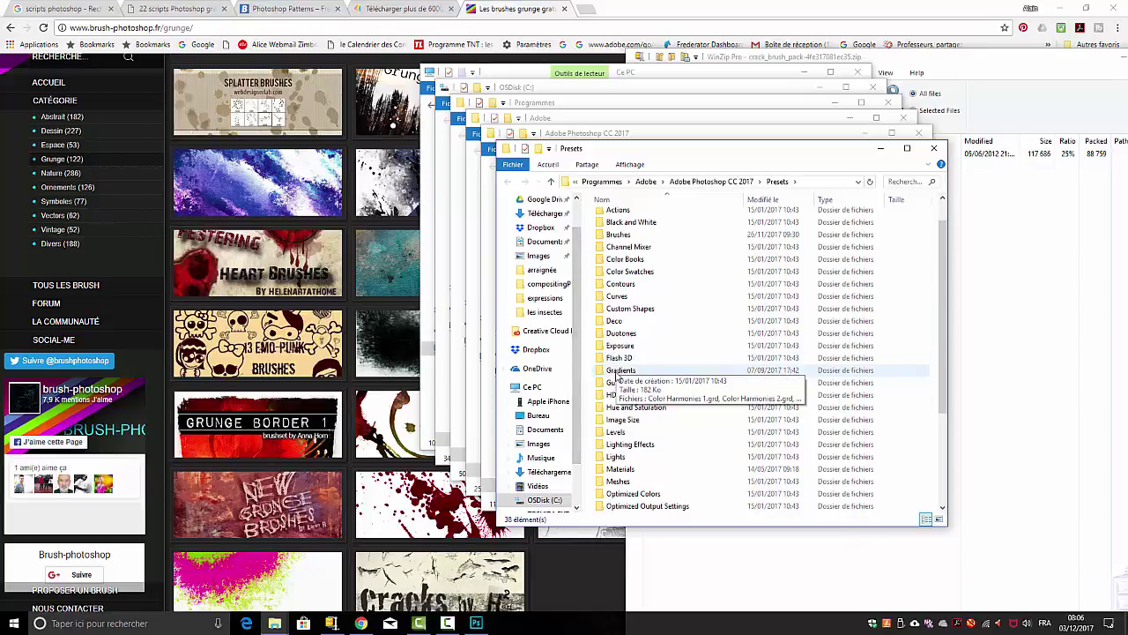
scroll(717, 391, down, 1)
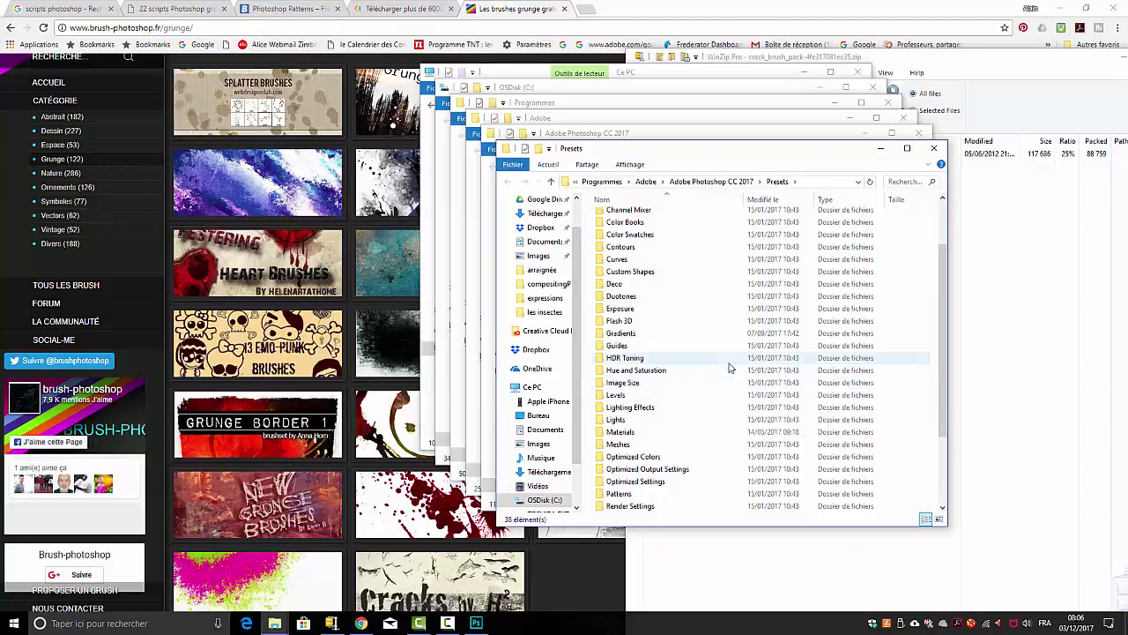
scroll(724, 415, down, 2)
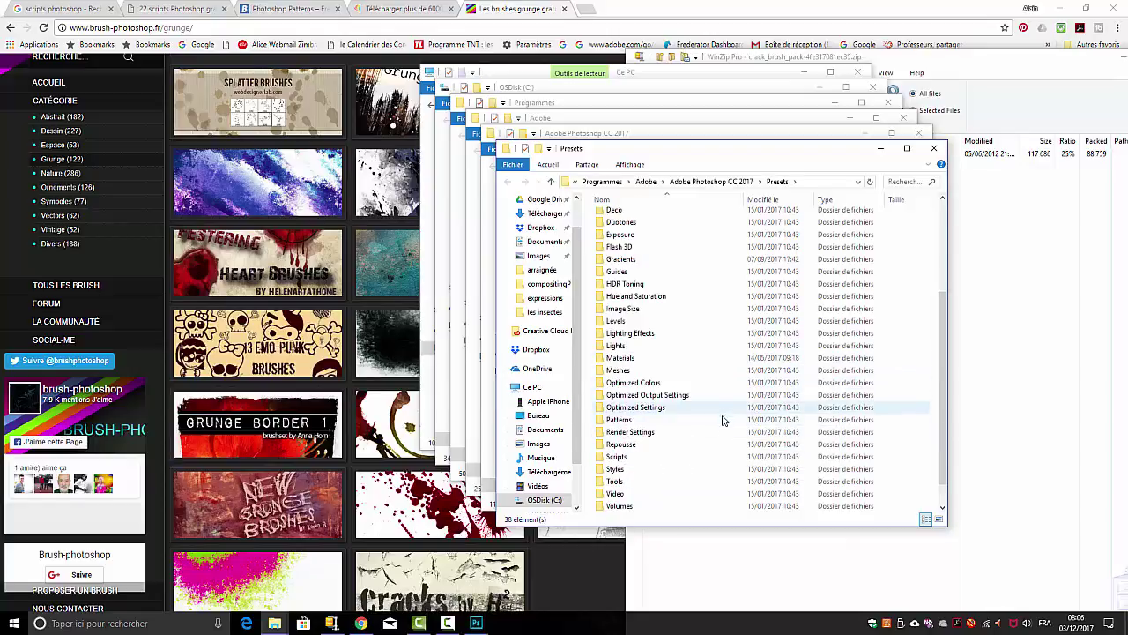
scroll(670, 462, down, 1)
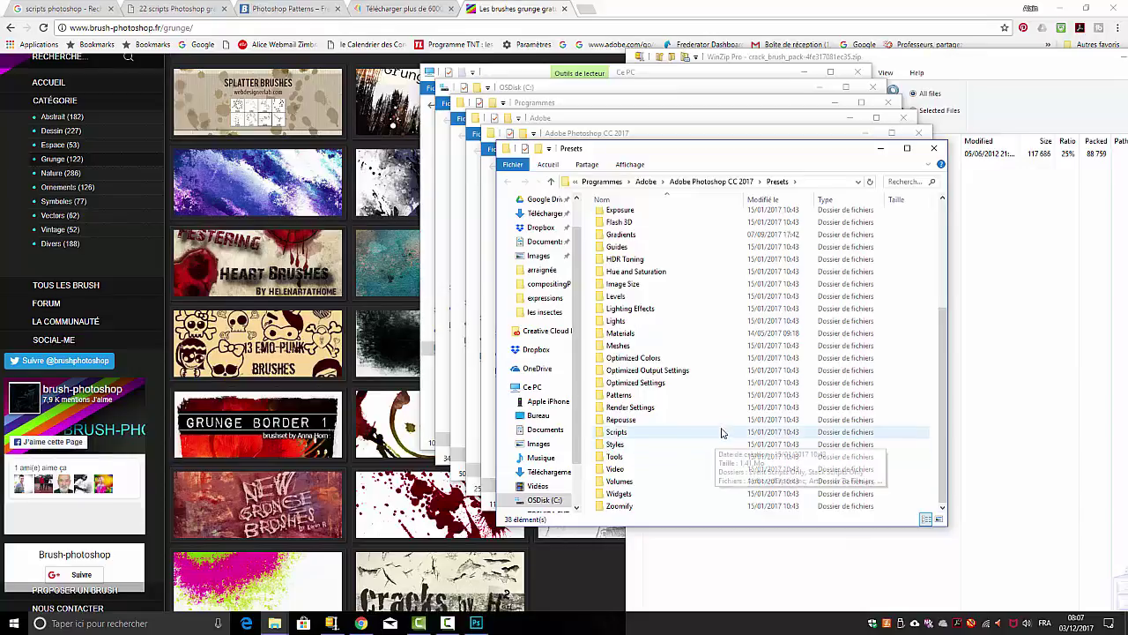
scroll(724, 414, up, 5)
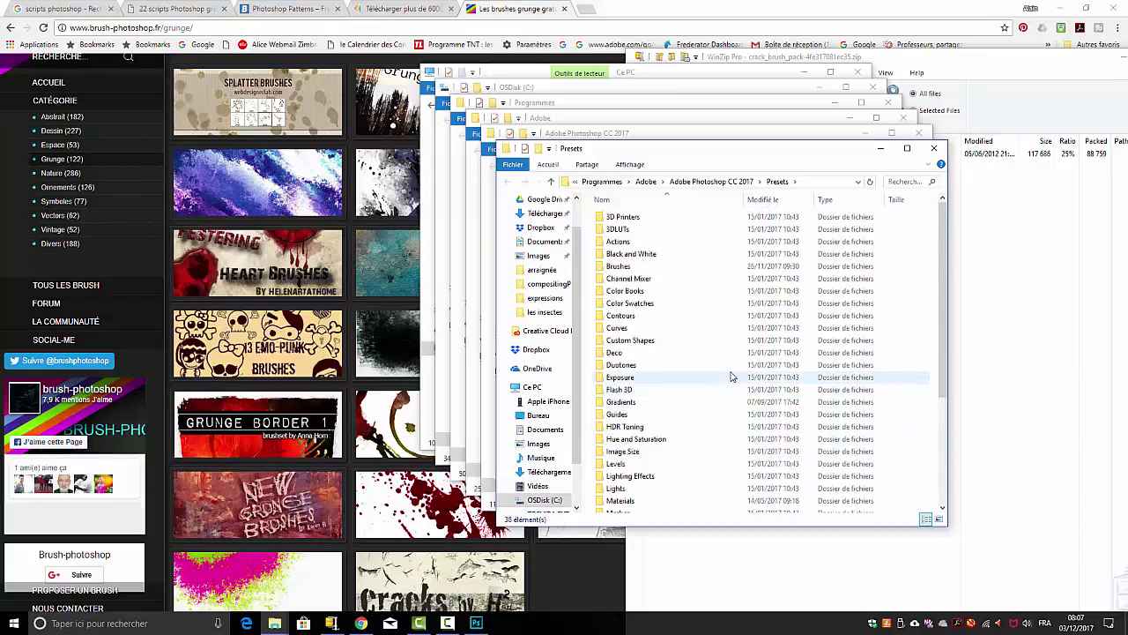
click(600, 268)
double_click(600, 269)
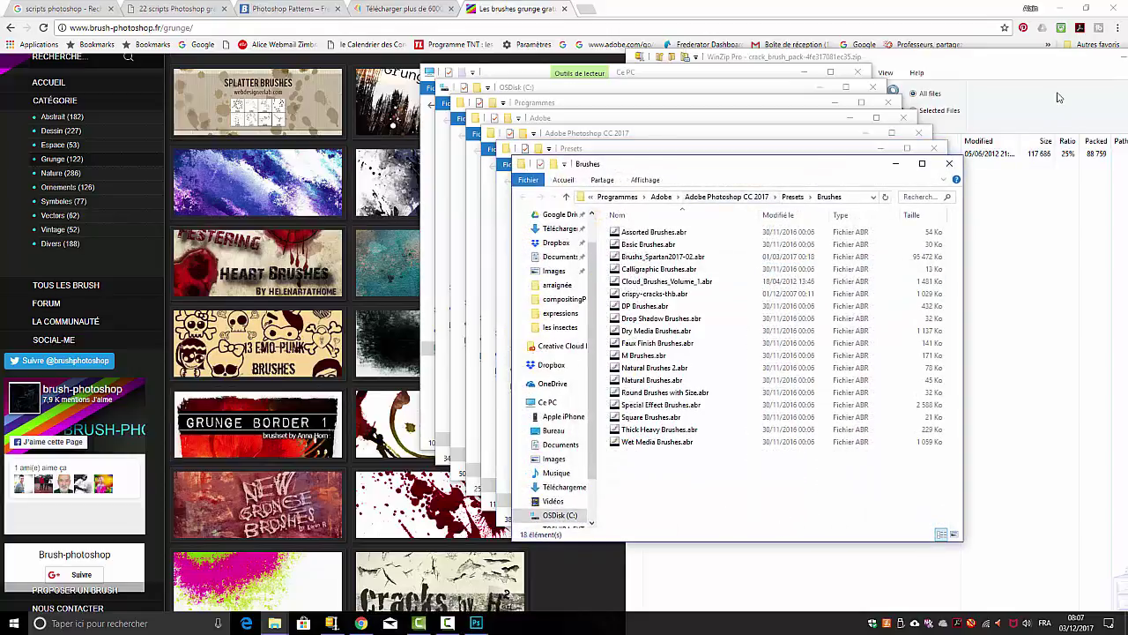
Extract Cracks_By_B3_Creations.abr from the WinZip archive into Photoshop's Brushes folder.
click(1045, 67)
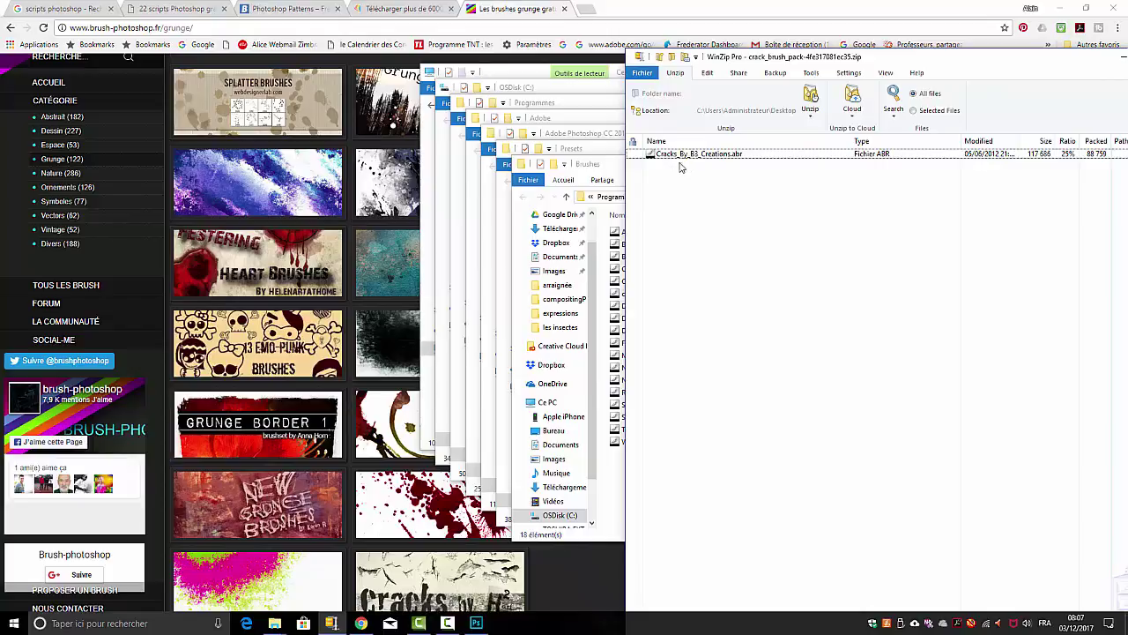
click(682, 158)
mouse_move(684, 158)
mouse_down()
mouse_move(573, 507)
mouse_move(620, 474)
mouse_move(718, 471)
mouse_up()
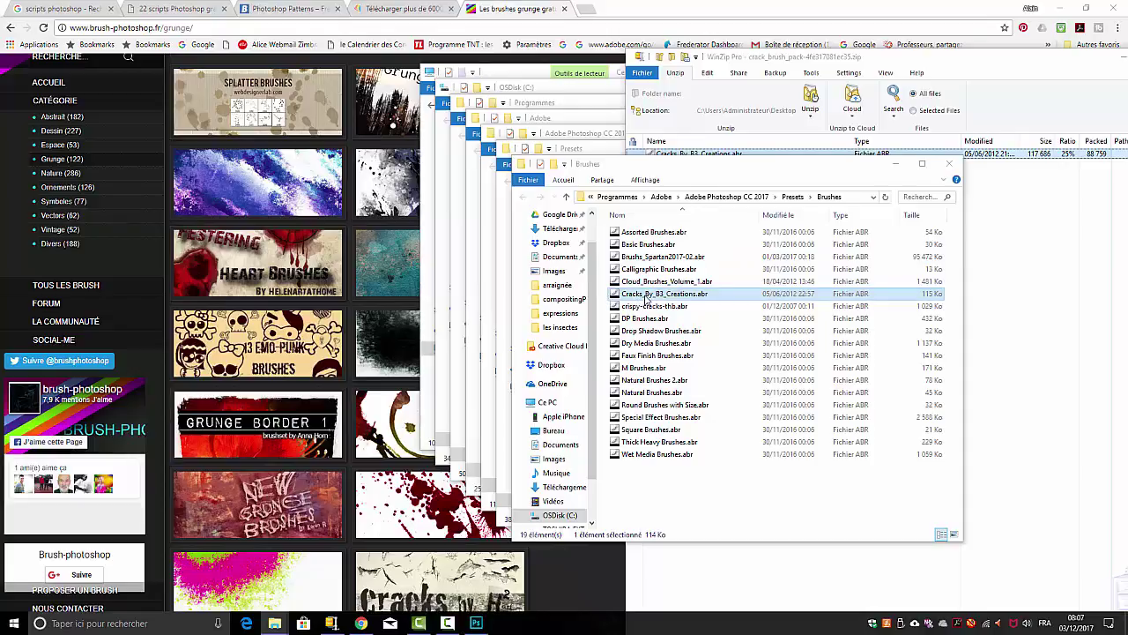
Close the WinZip archive and all the open File Explorer windows.
click(952, 166)
drag(1030, 60, 770, 150)
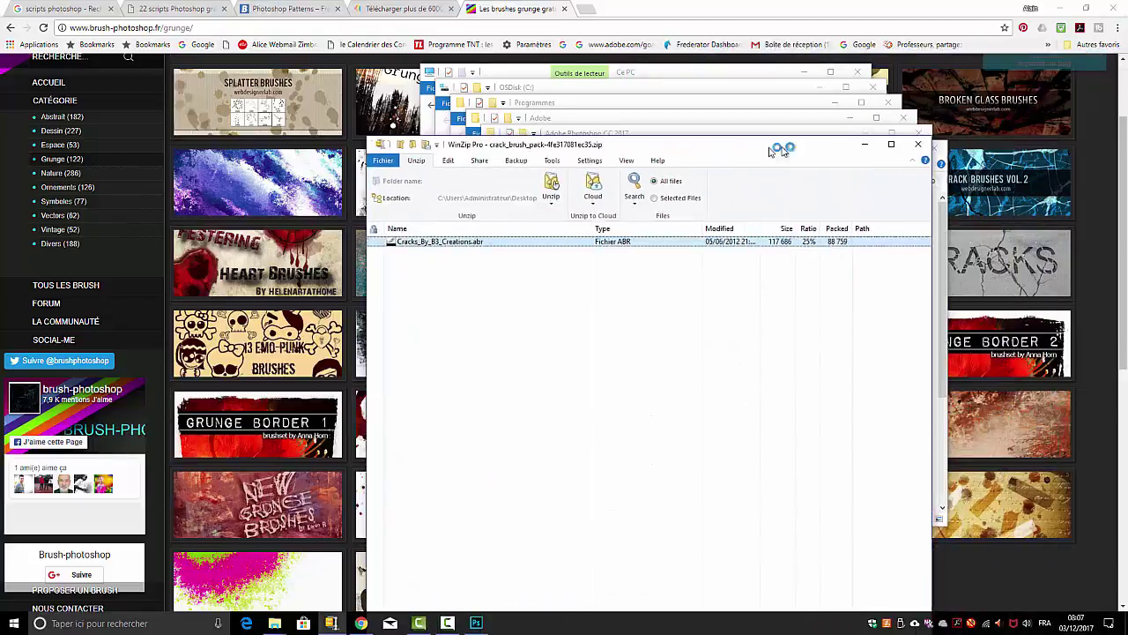
click(917, 143)
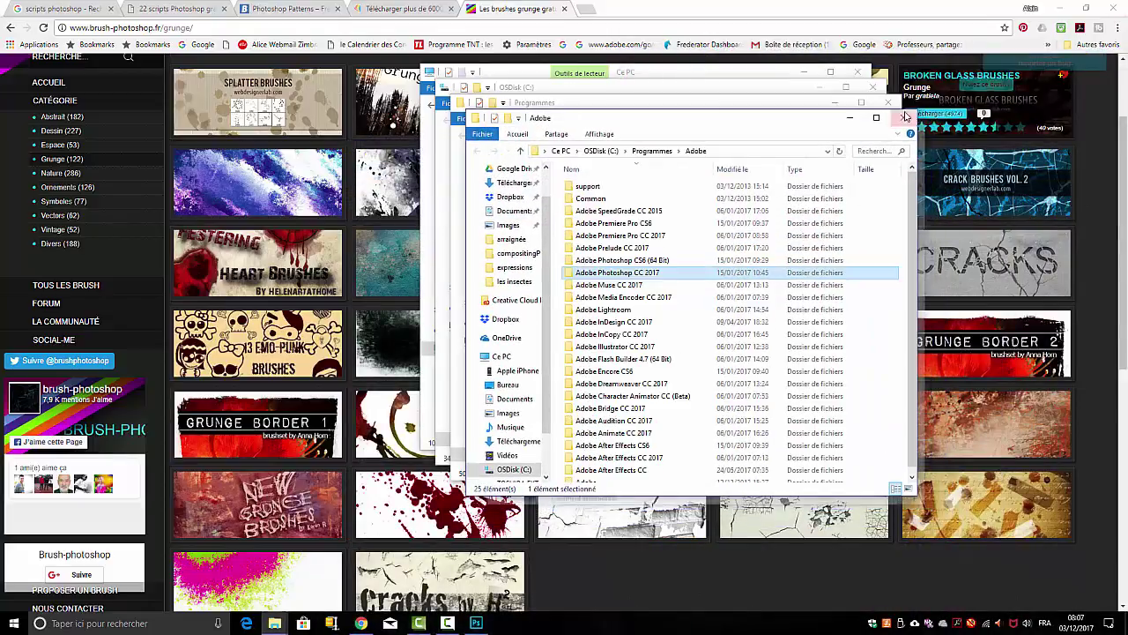
click(905, 116)
click(887, 102)
click(873, 87)
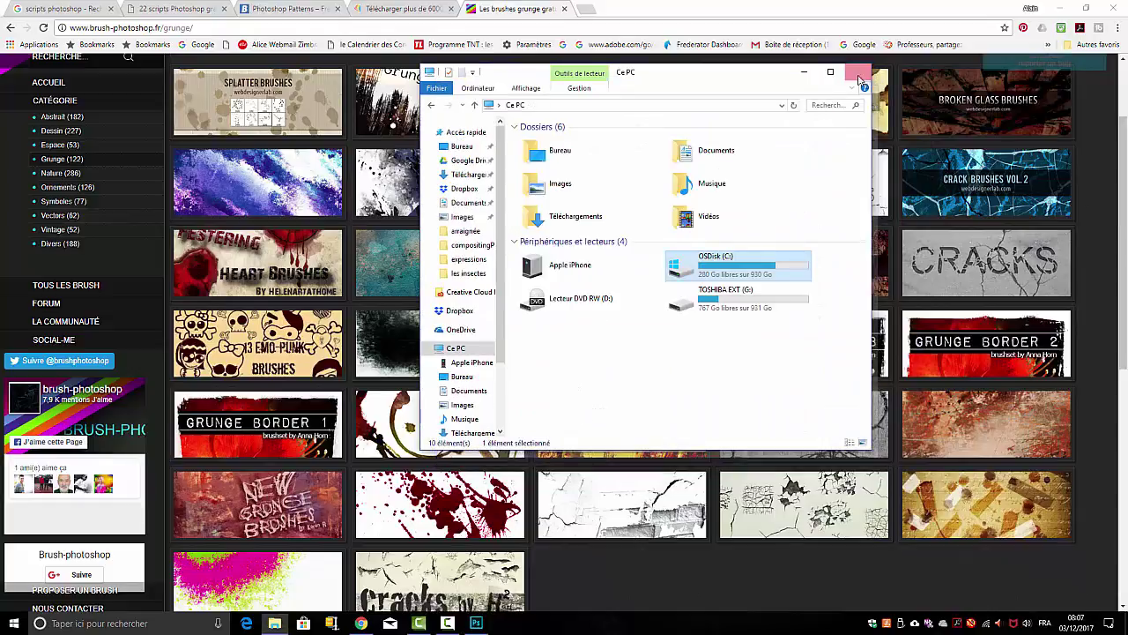
click(860, 79)
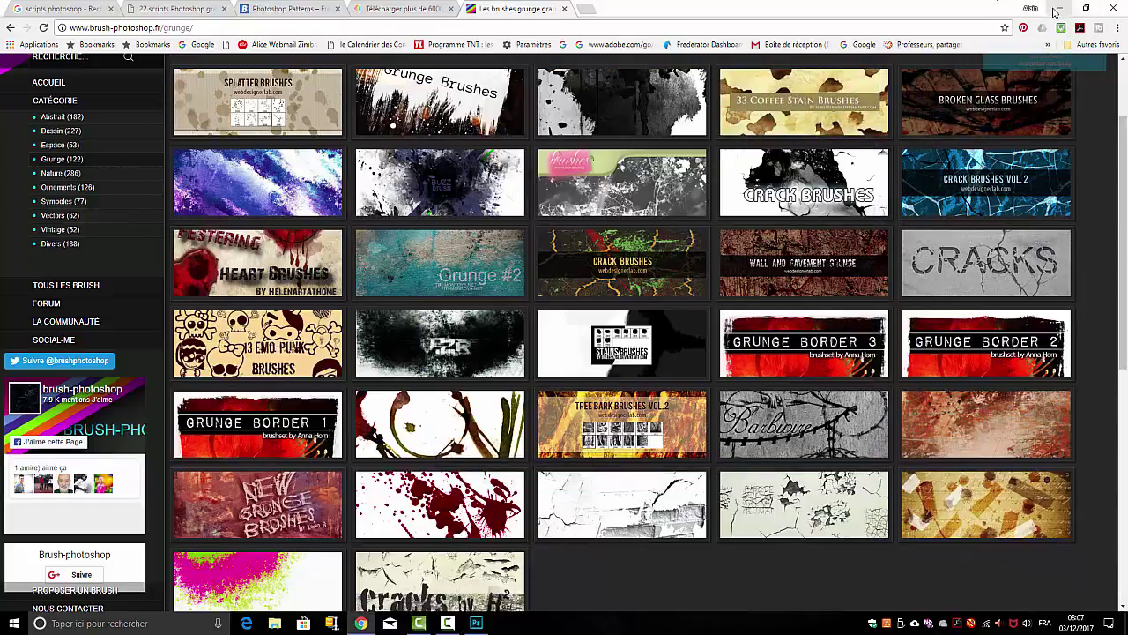
Switch to Photoshop and check the brush library list for the newly installed crack brushes.
click(476, 623)
click(37, 9)
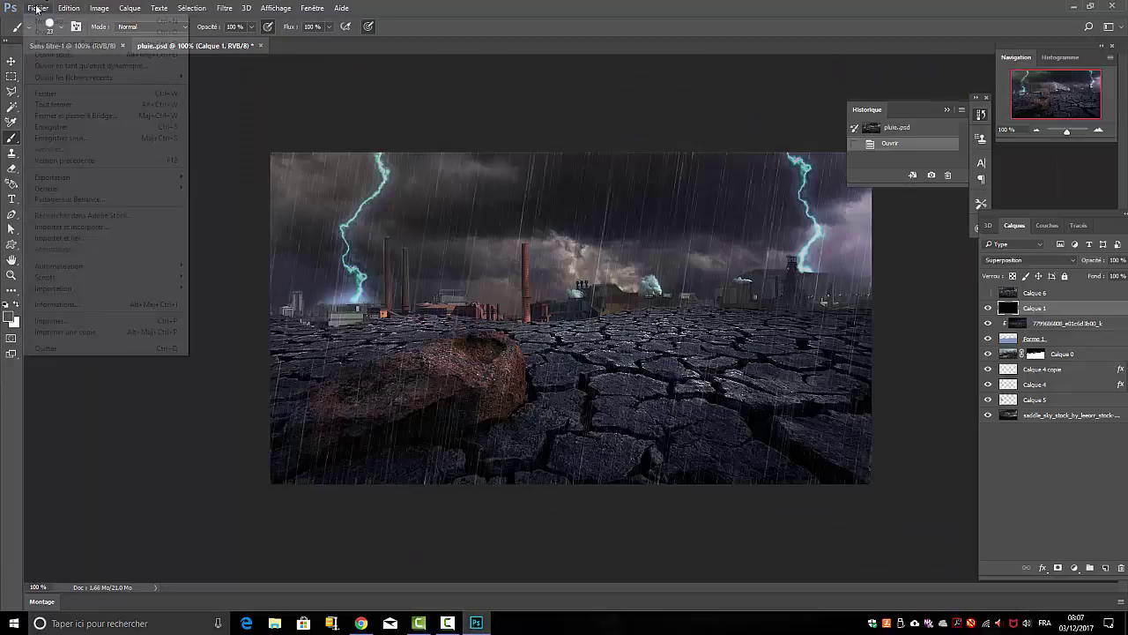
click(20, 29)
click(19, 28)
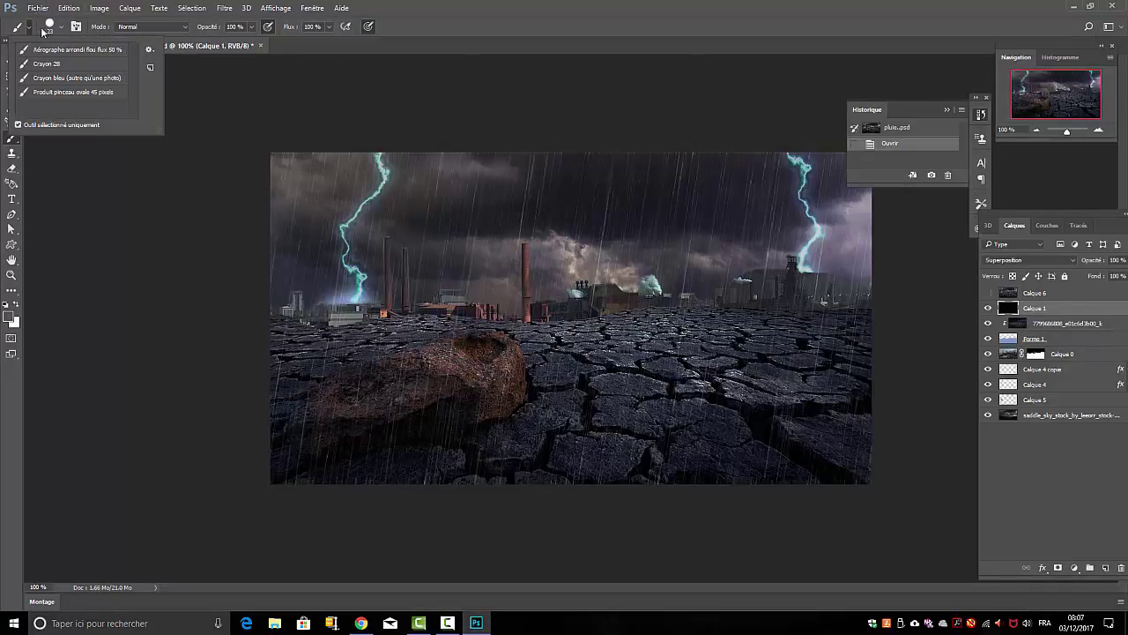
click(61, 28)
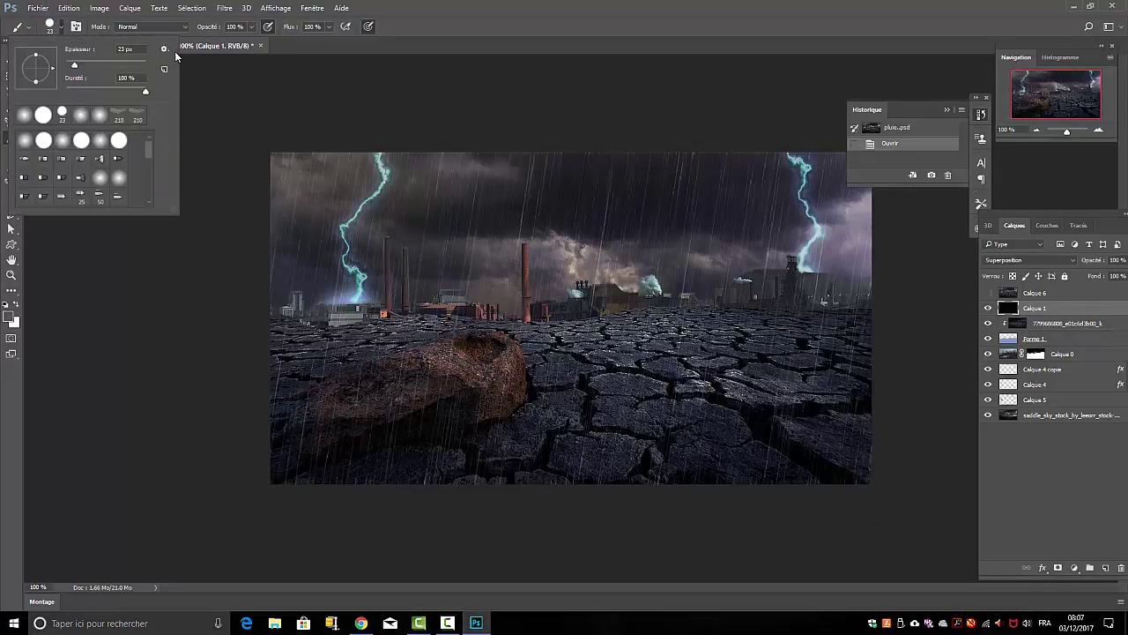
click(164, 50)
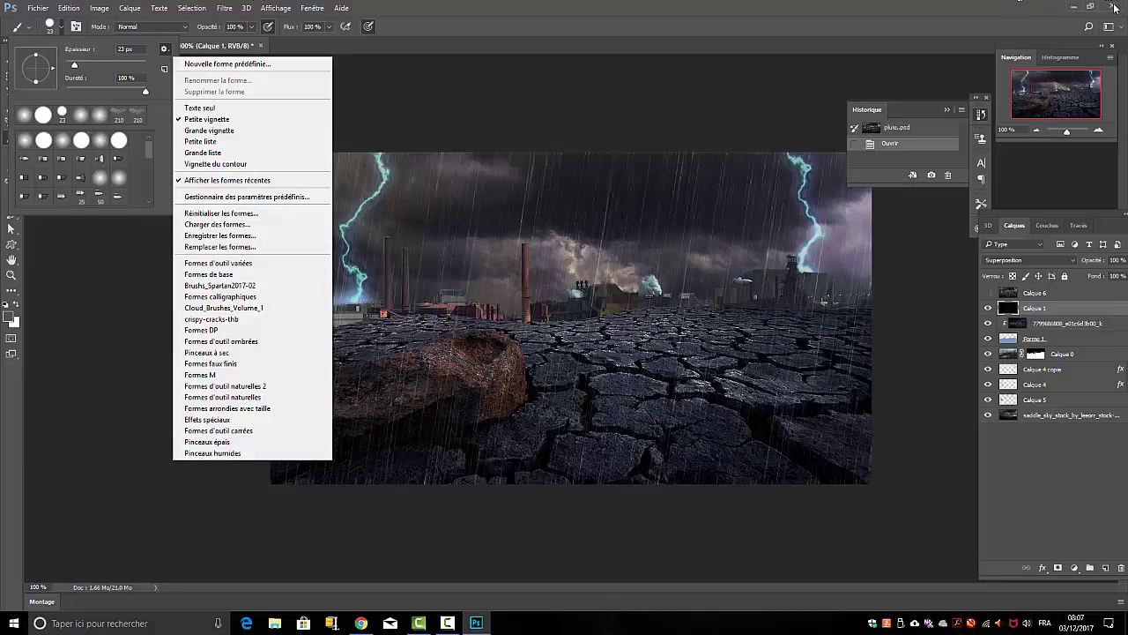
Quit Photoshop, saving the changes to the rain scene document.
click(38, 10)
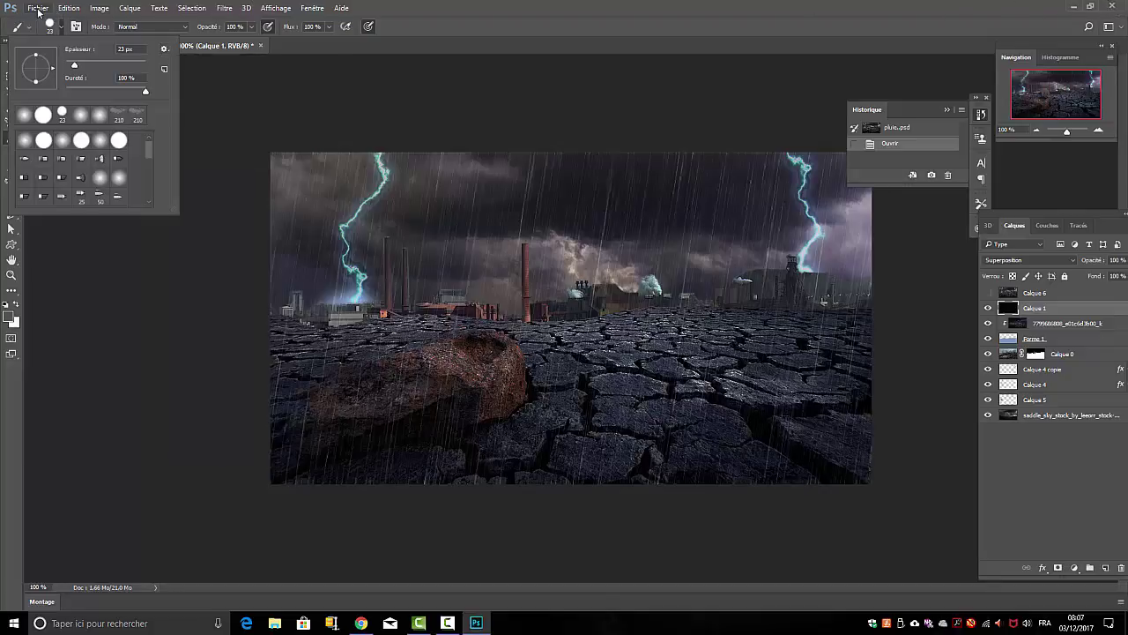
click(38, 13)
click(53, 348)
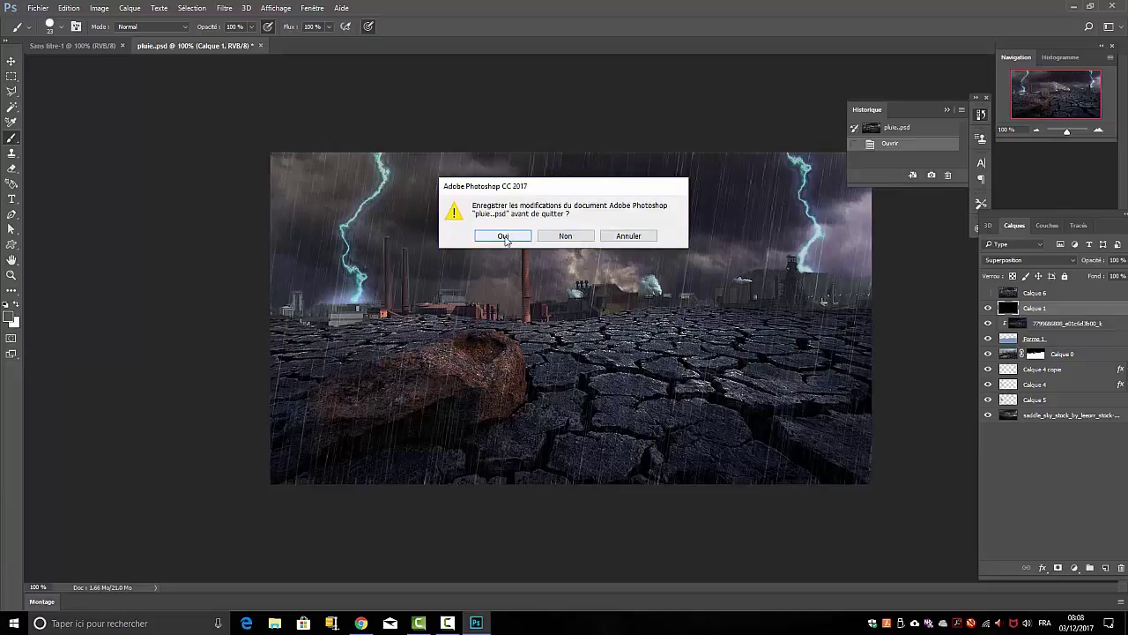
click(504, 236)
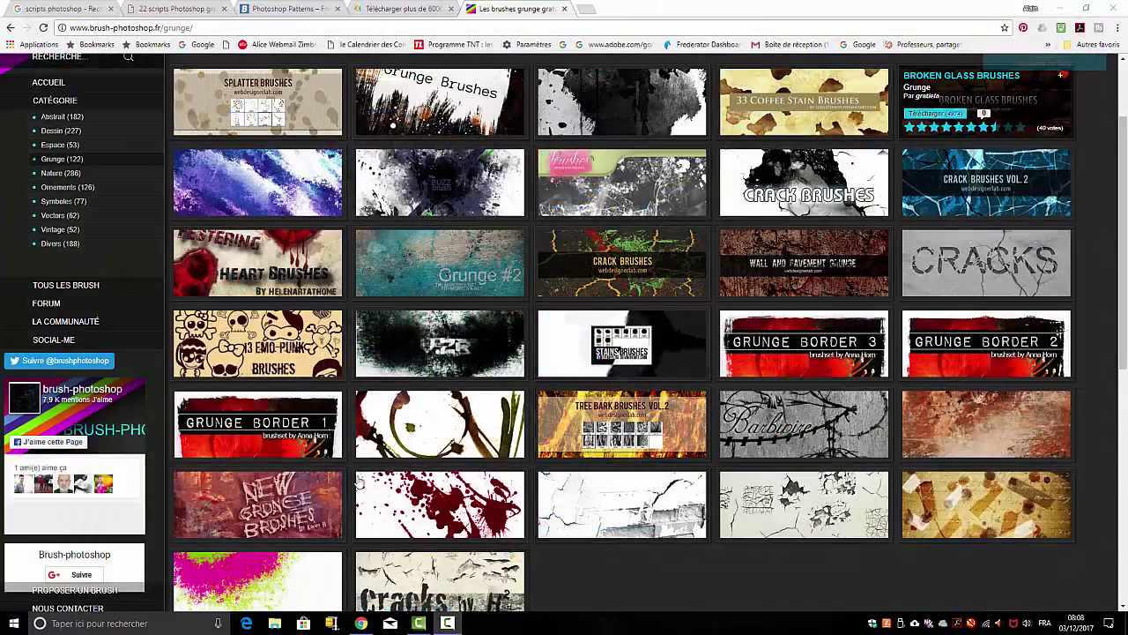
Start Adobe Photoshop CC 2017 again and reopen the recent file pluie.psd.
click(13, 623)
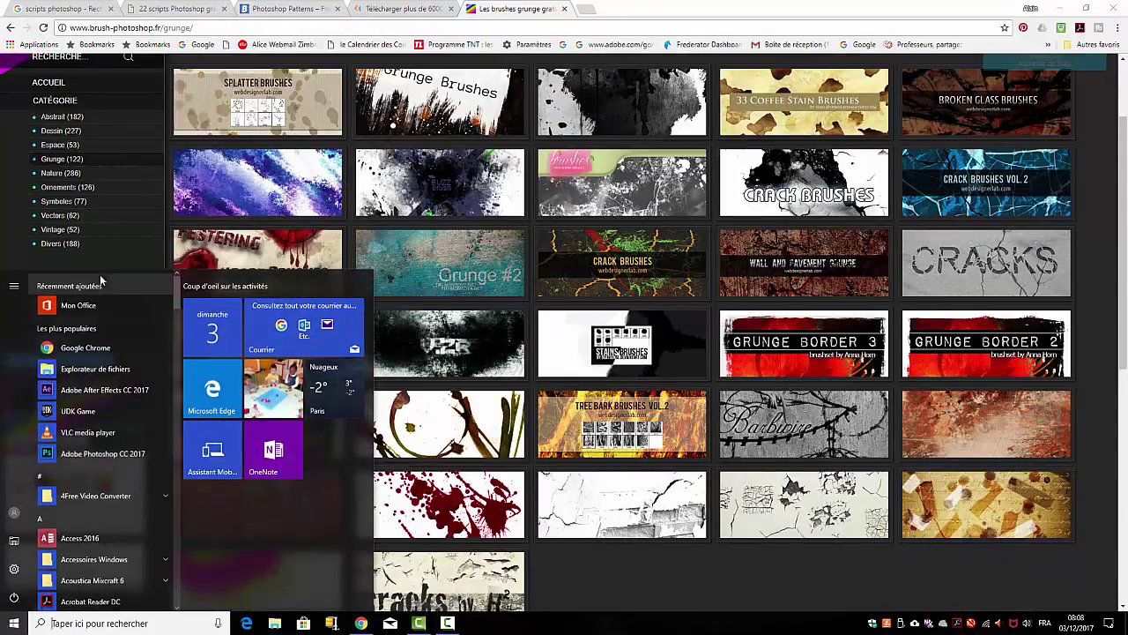
click(79, 453)
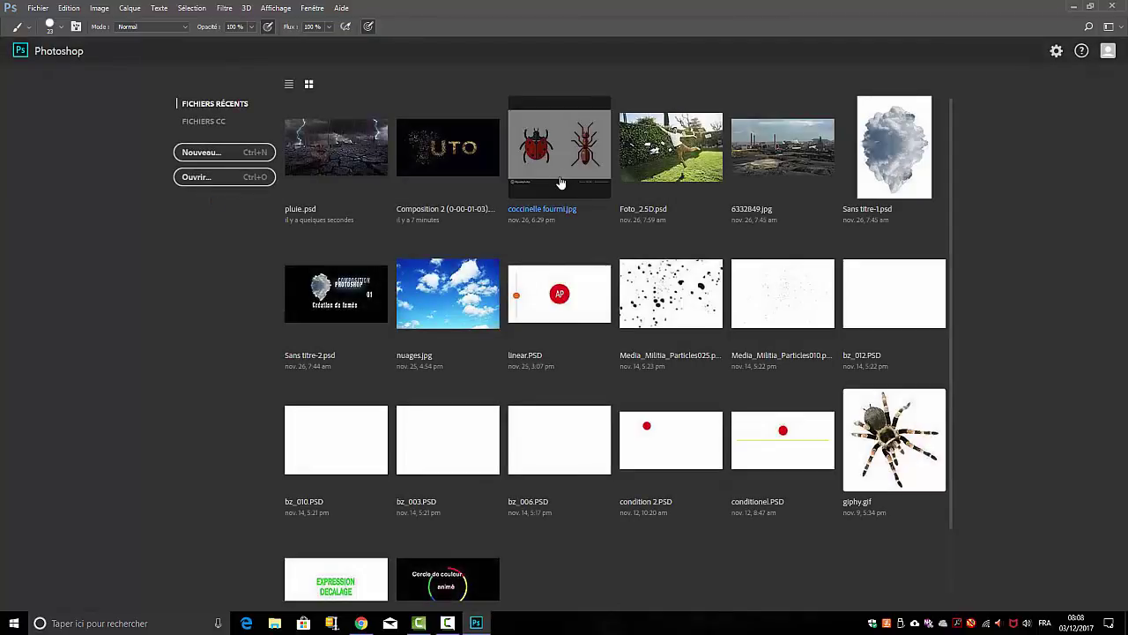
click(353, 143)
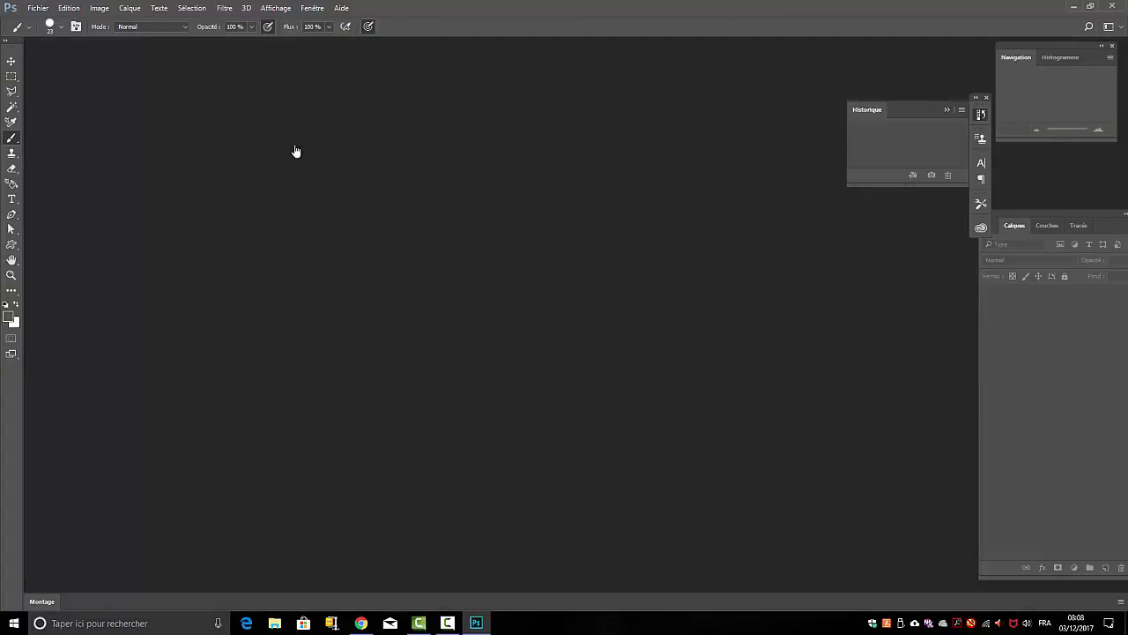
Append the Cracks_By_B3_Creations brush library to the current brush presets.
click(62, 28)
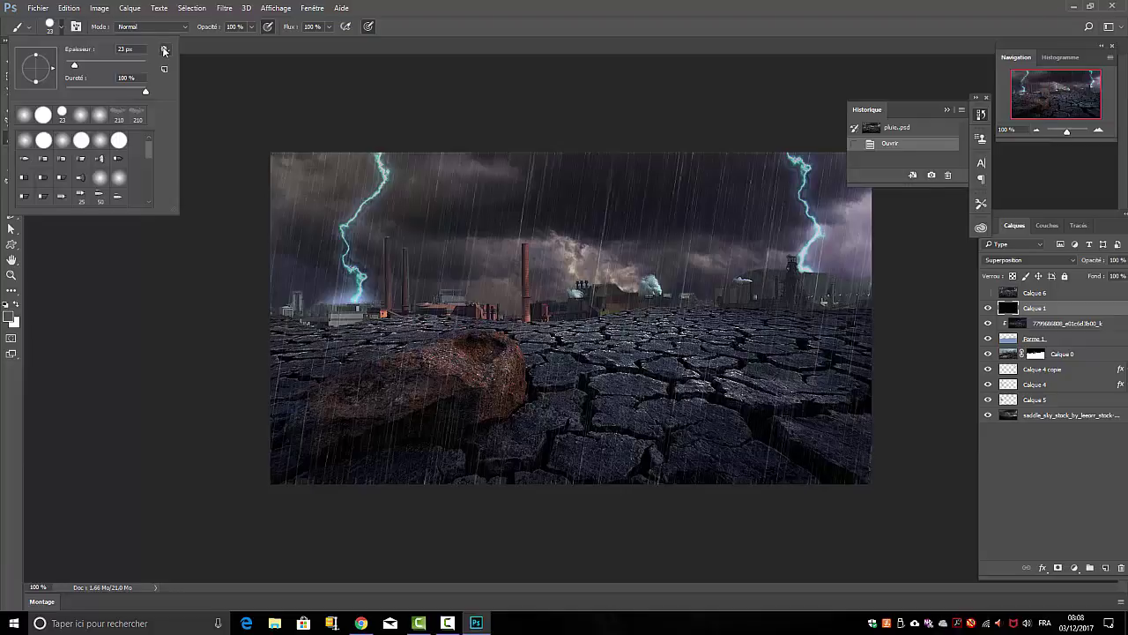
click(163, 51)
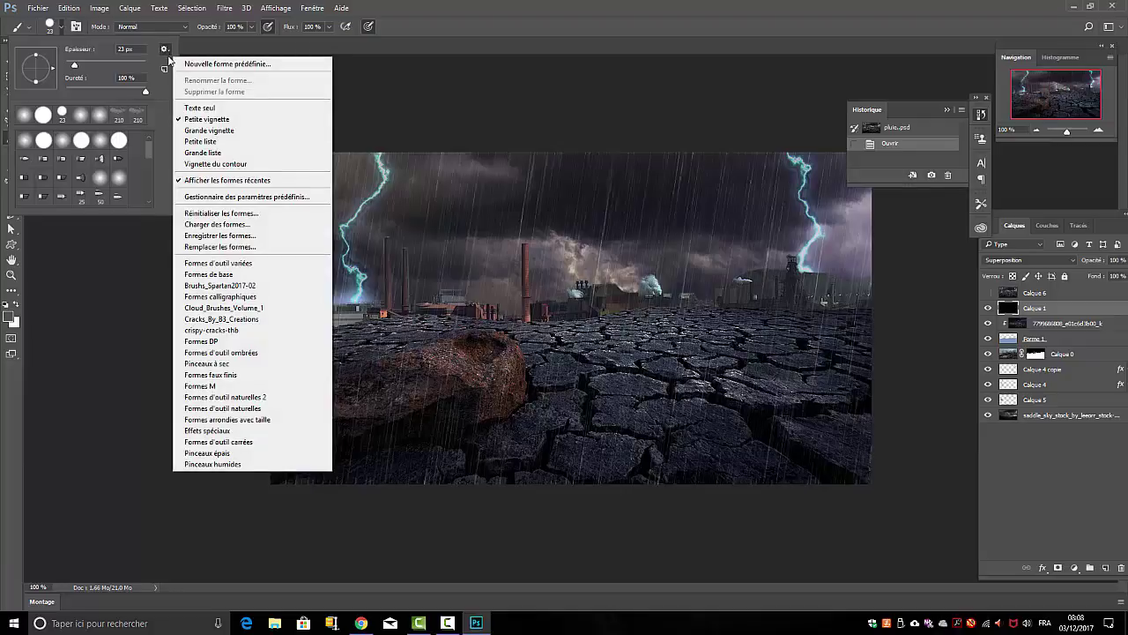
click(195, 319)
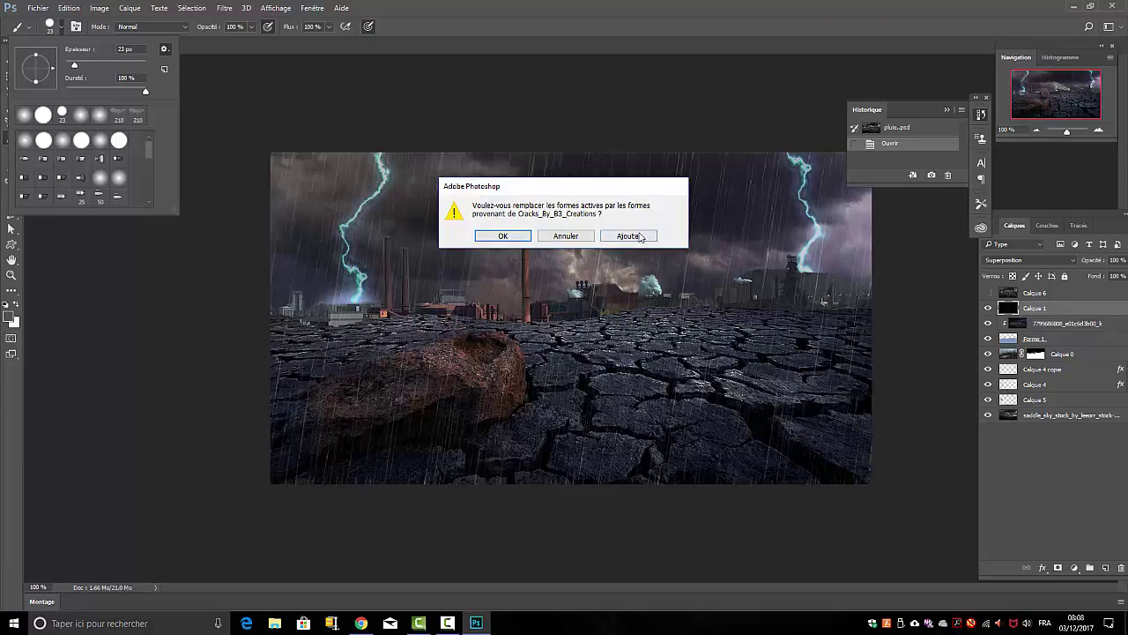
click(627, 236)
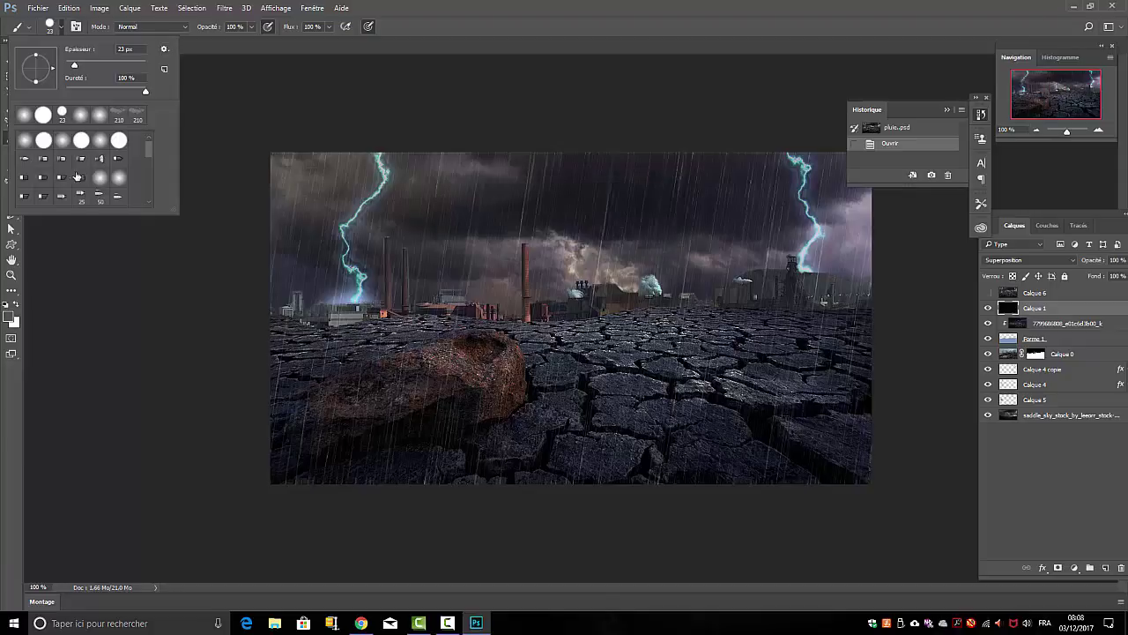
Select the 390 px crack brush at the end of the brush presets.
drag(152, 157, 147, 189)
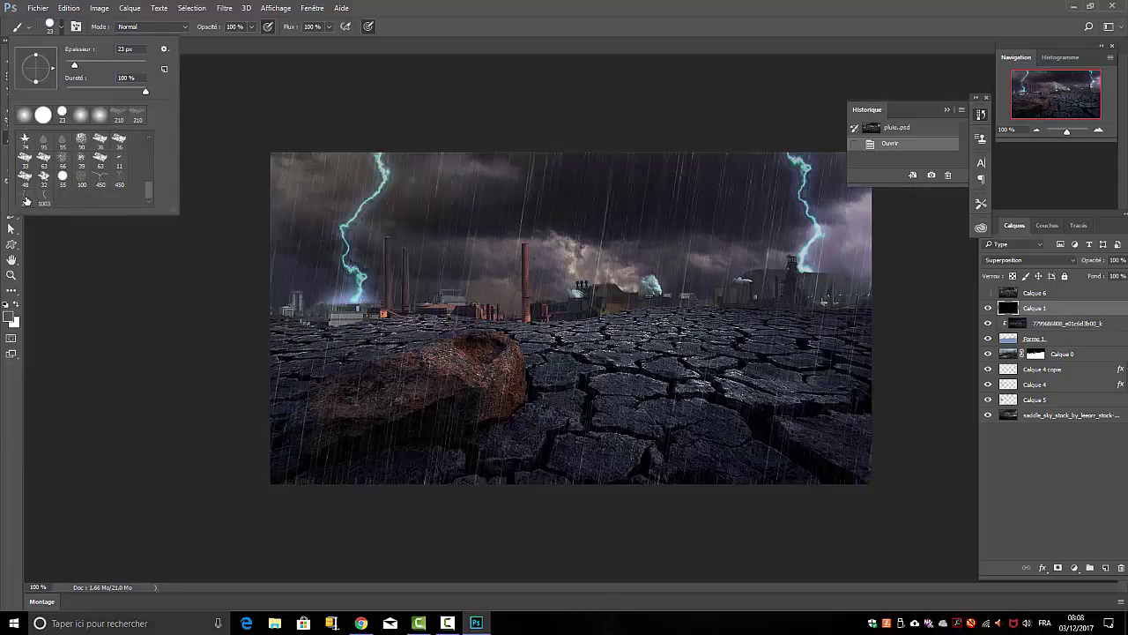
click(26, 201)
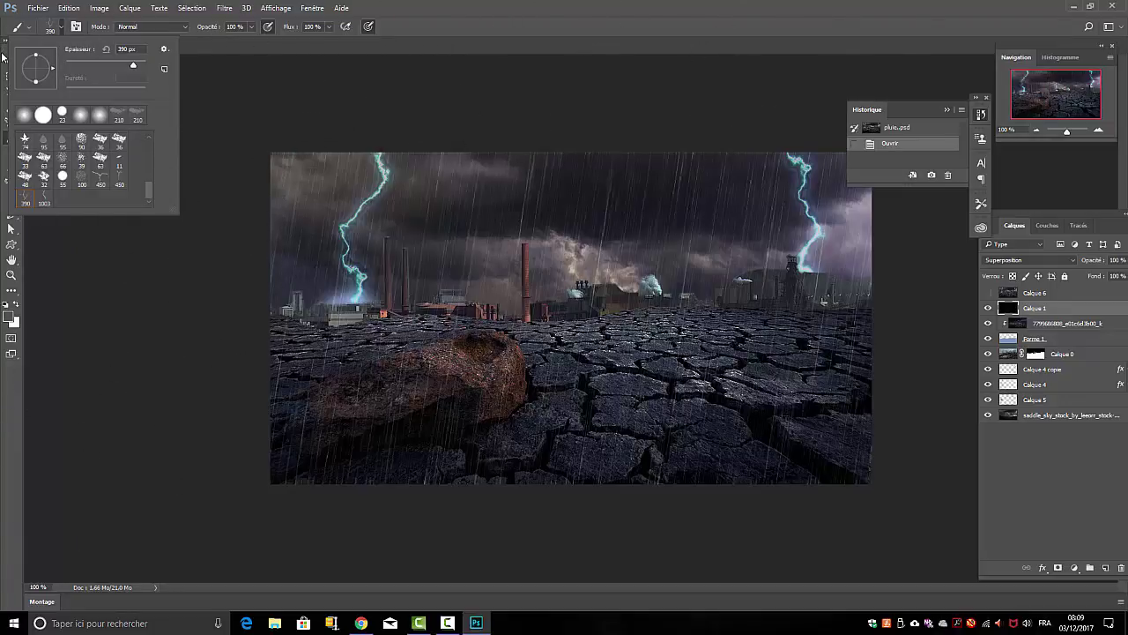
click(62, 31)
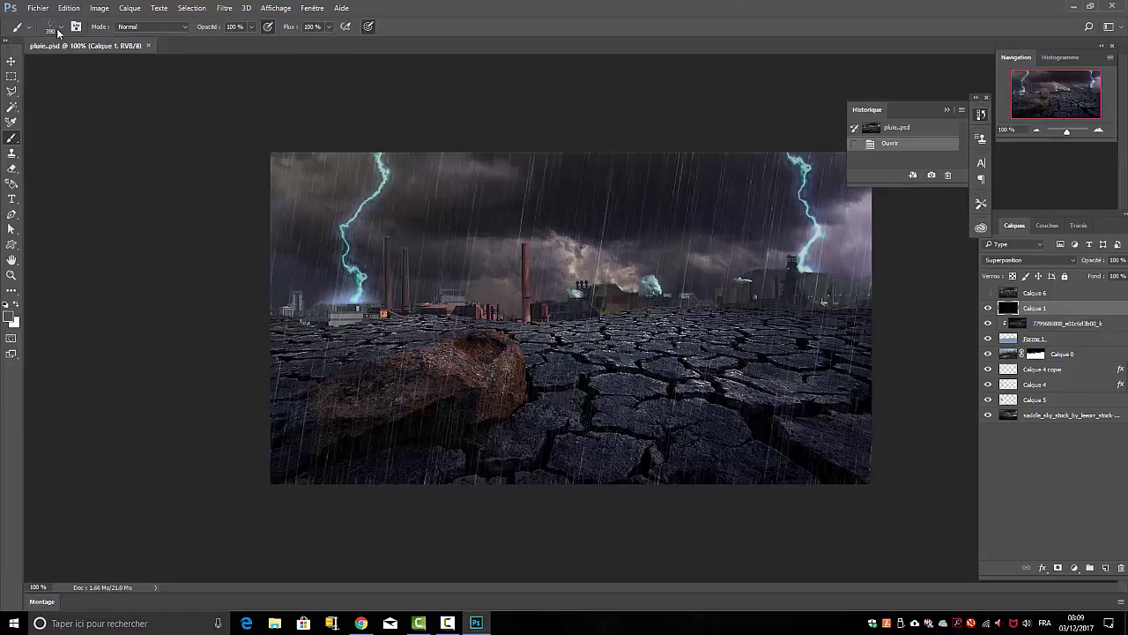
Activate the Gradient tool (Outil Dégradé) and show the list of gradient libraries that can be loaded.
click(12, 61)
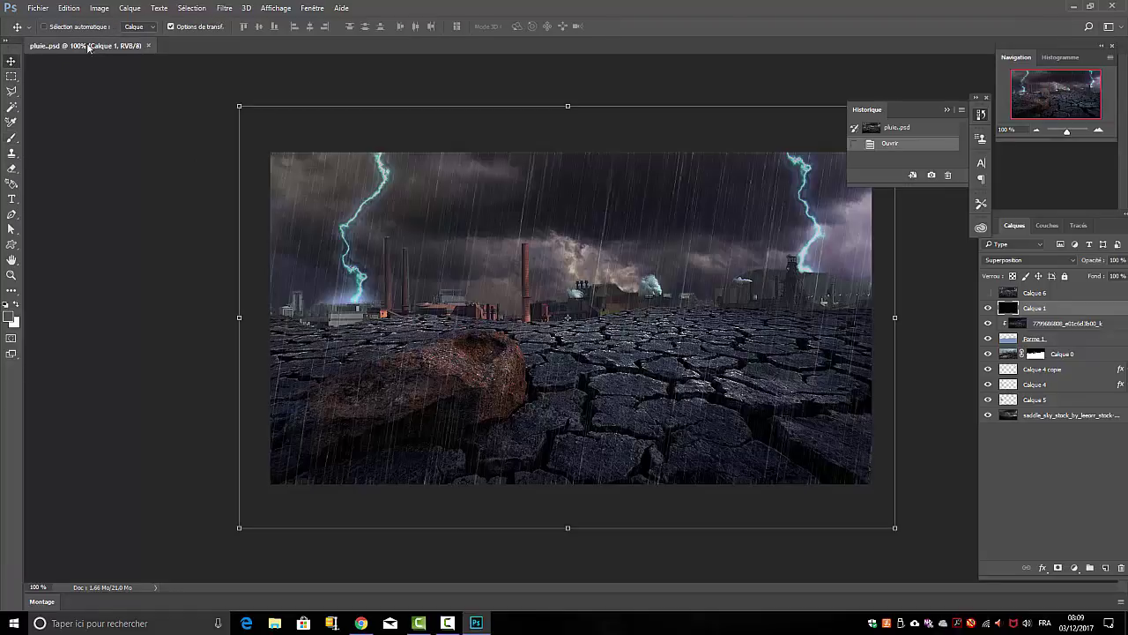
click(16, 292)
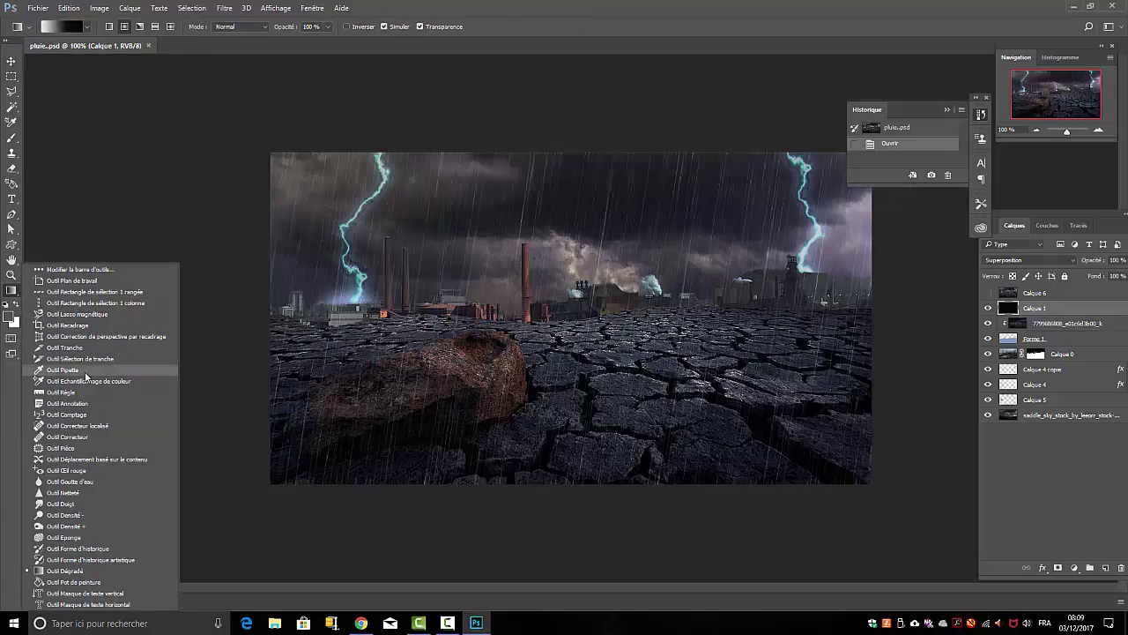
click(64, 574)
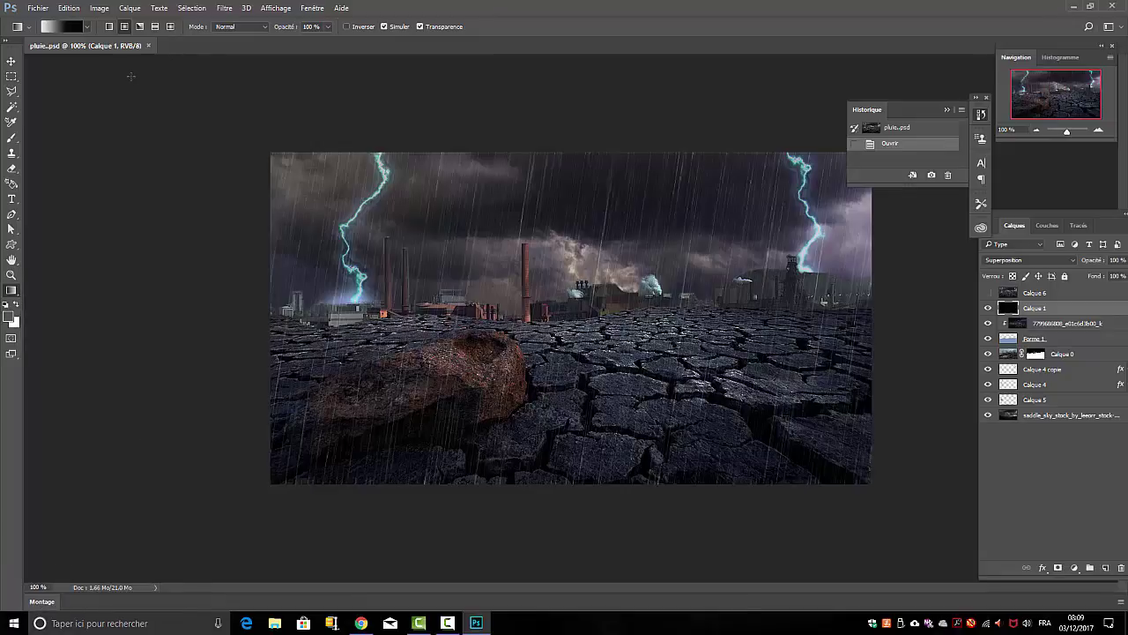
click(88, 28)
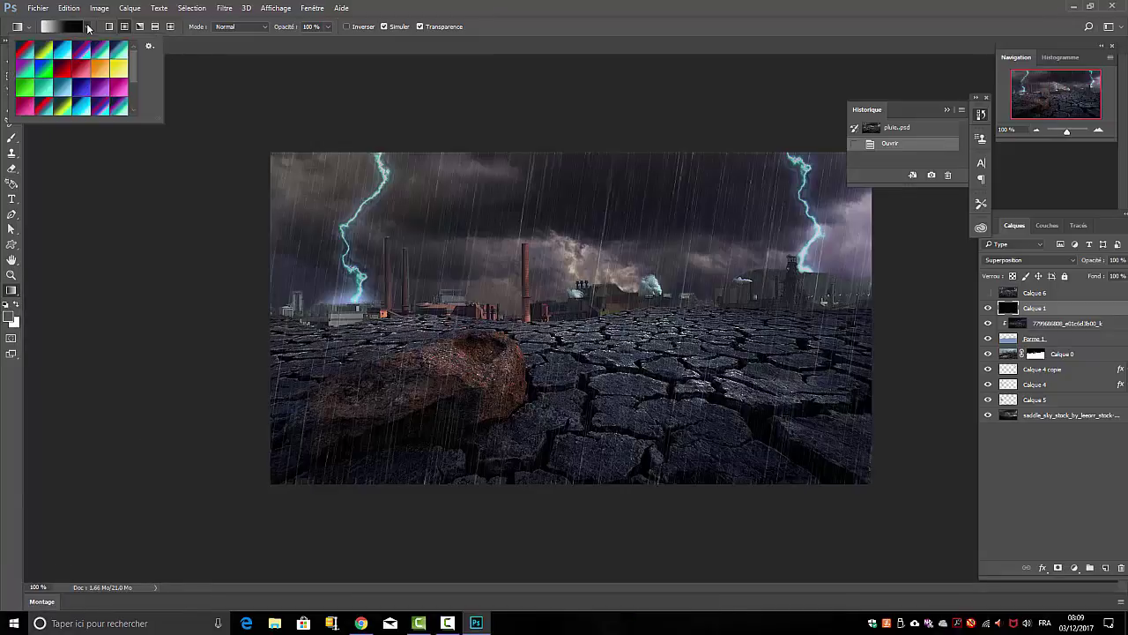
click(151, 49)
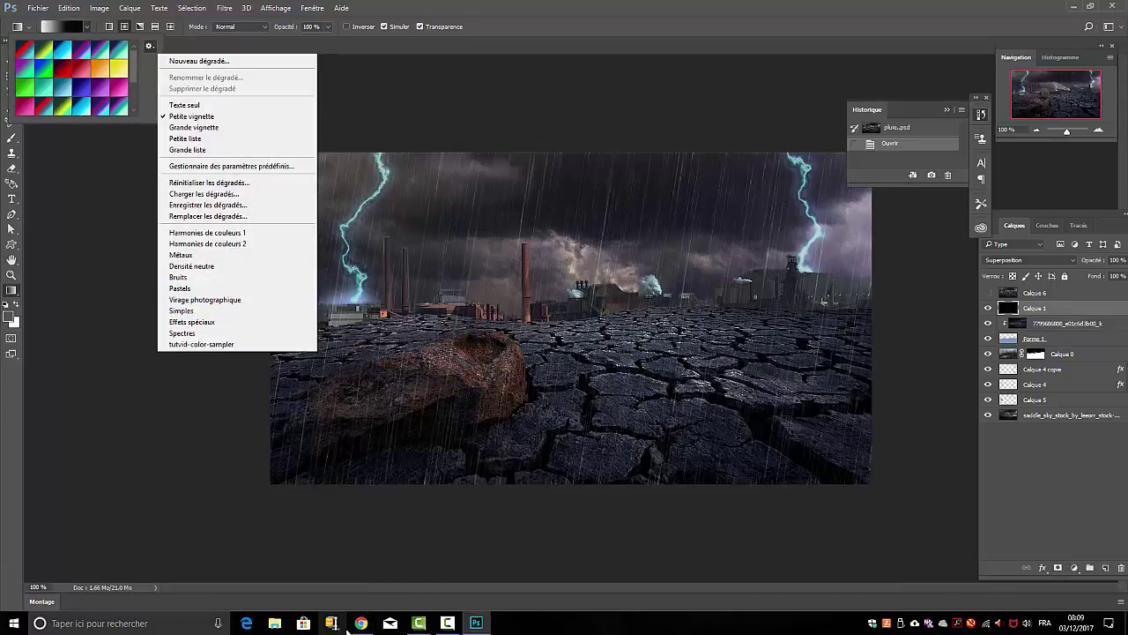
Switch to Chrome, view the Tutsps page offering 6000 gradients, and try to download pack-de-6000-degrade-pour-photoshop.rar.
click(360, 623)
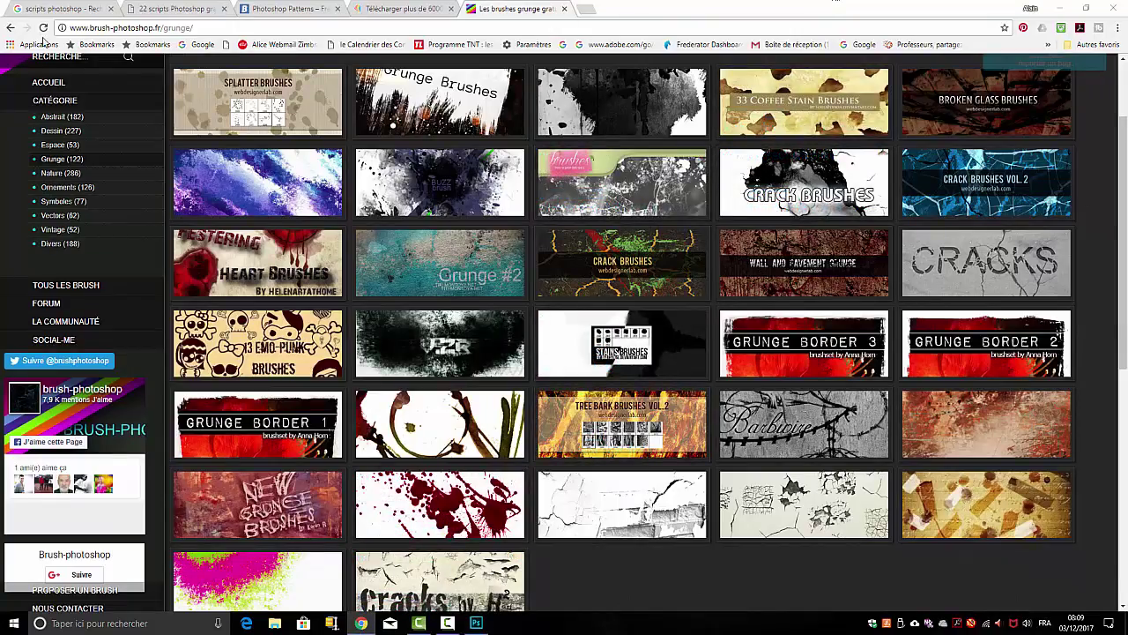
click(361, 623)
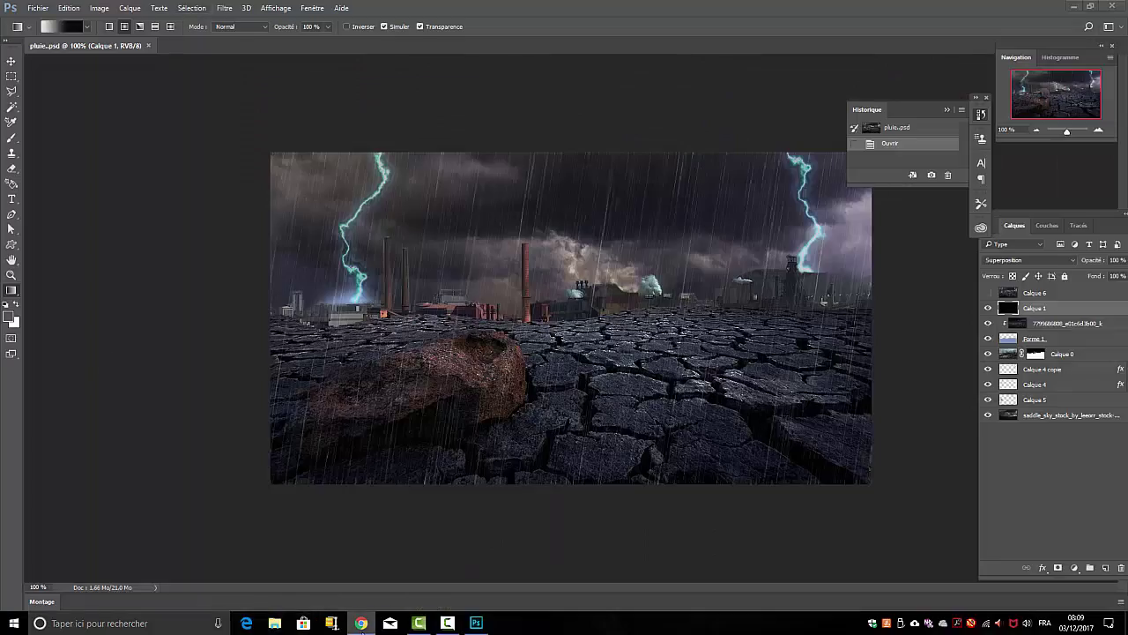
click(361, 623)
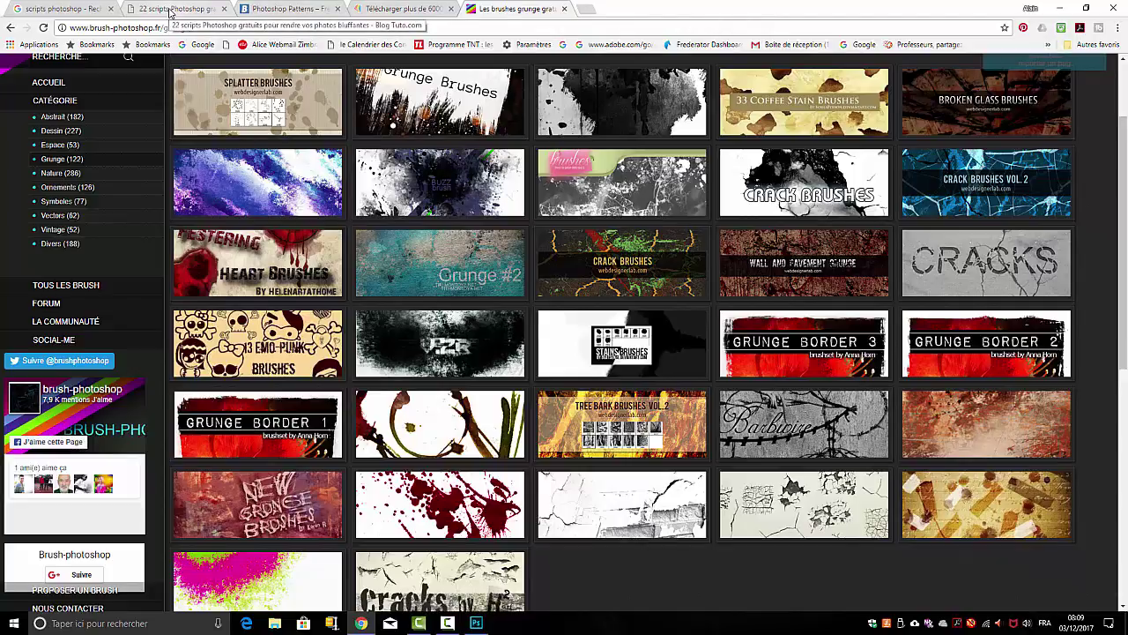
click(401, 9)
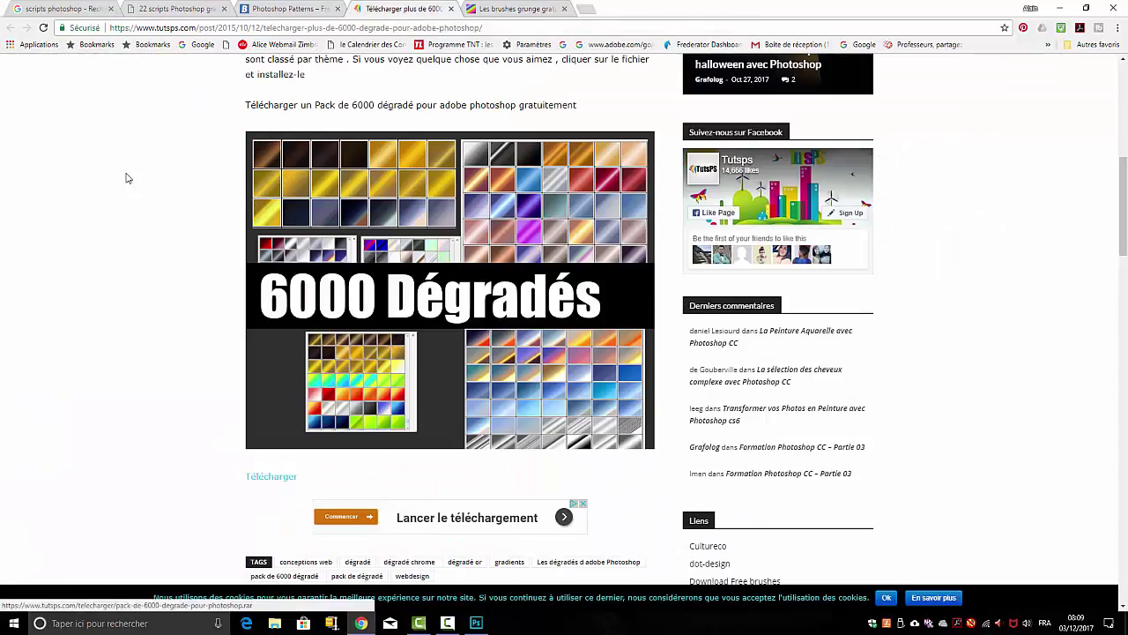
scroll(126, 178, up, 3)
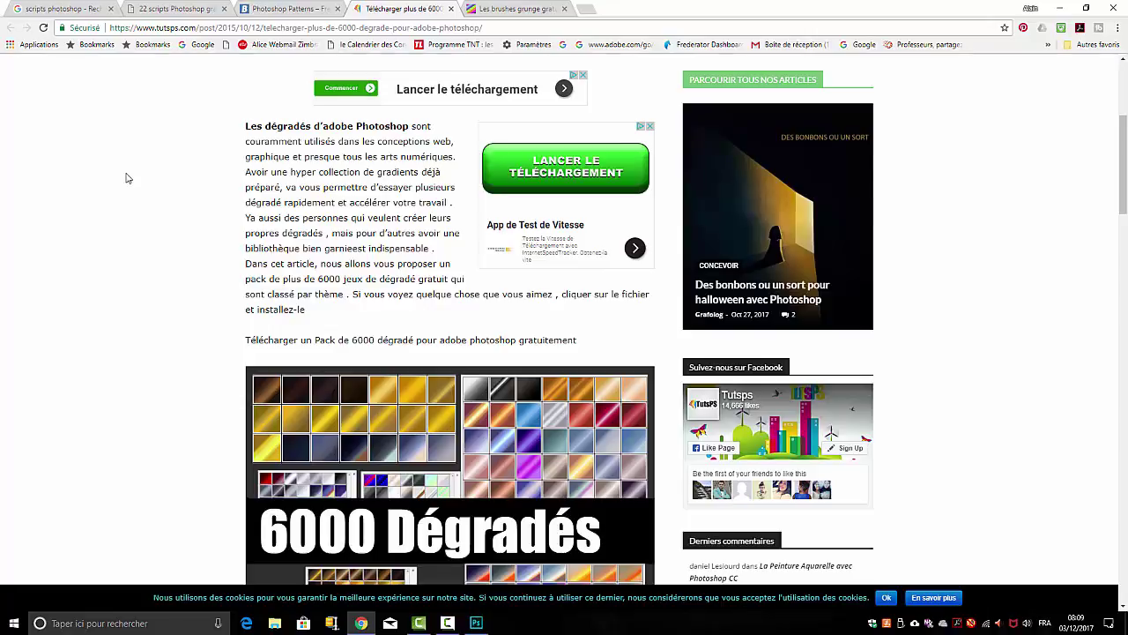
scroll(178, 220, down, 3)
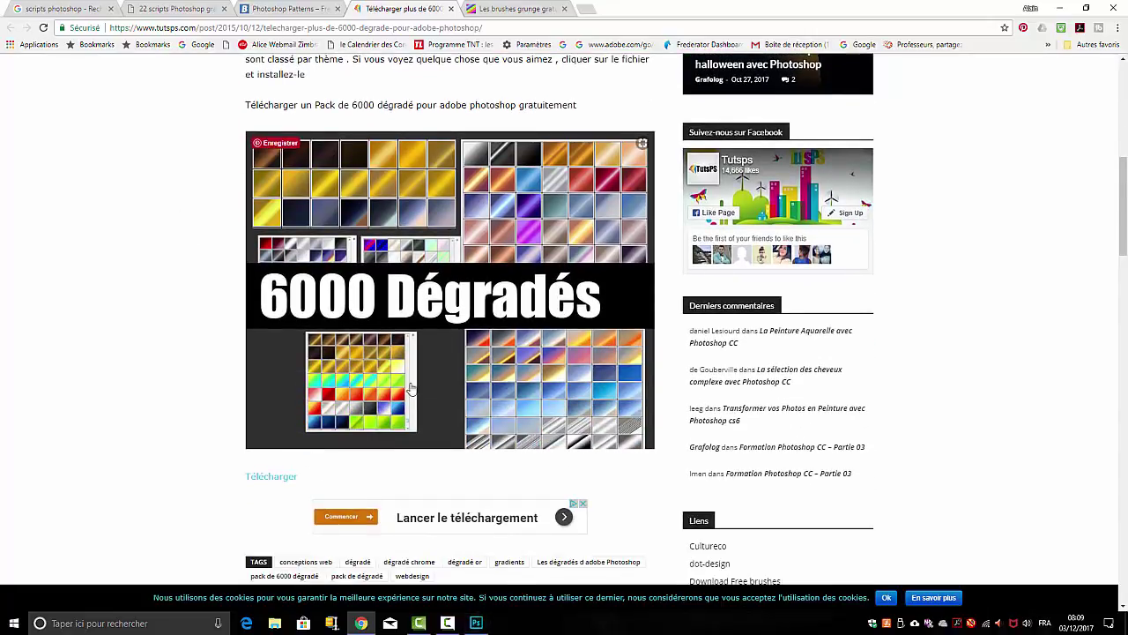
click(268, 482)
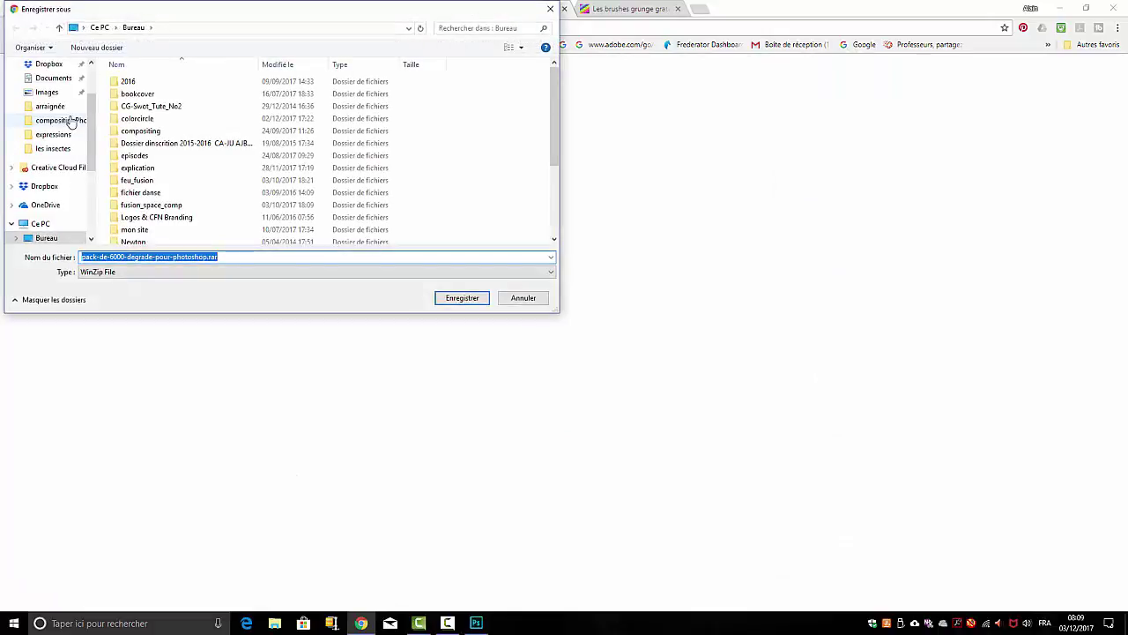
click(552, 10)
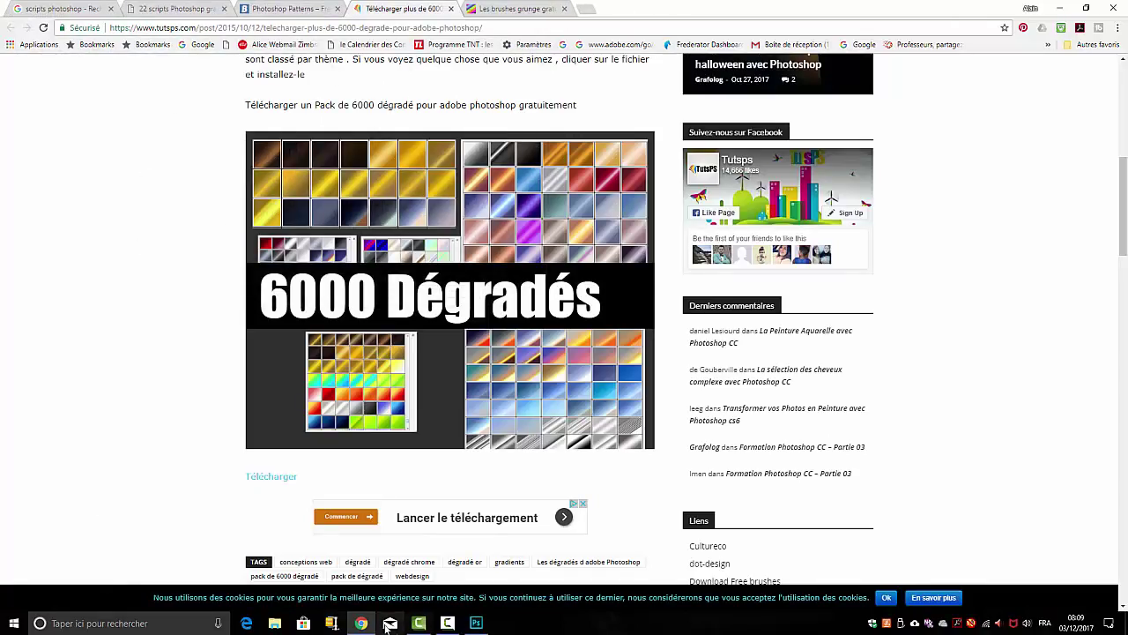
Switch back to Photoshop and append the Effets spéciaux gradient library to the current gradients.
click(480, 624)
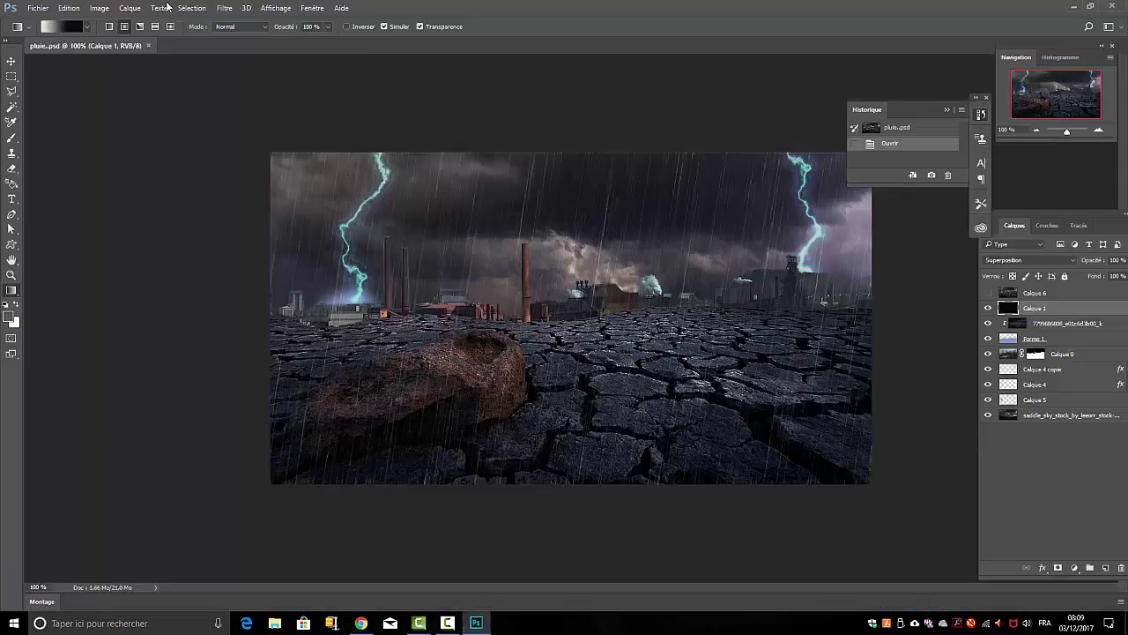
click(87, 28)
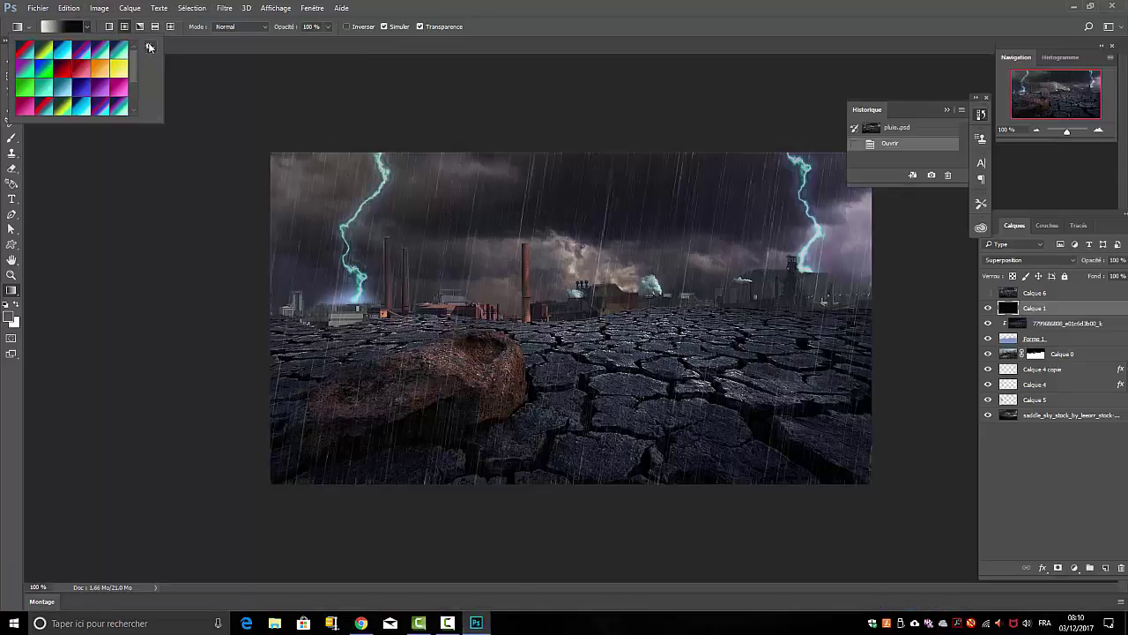
click(150, 47)
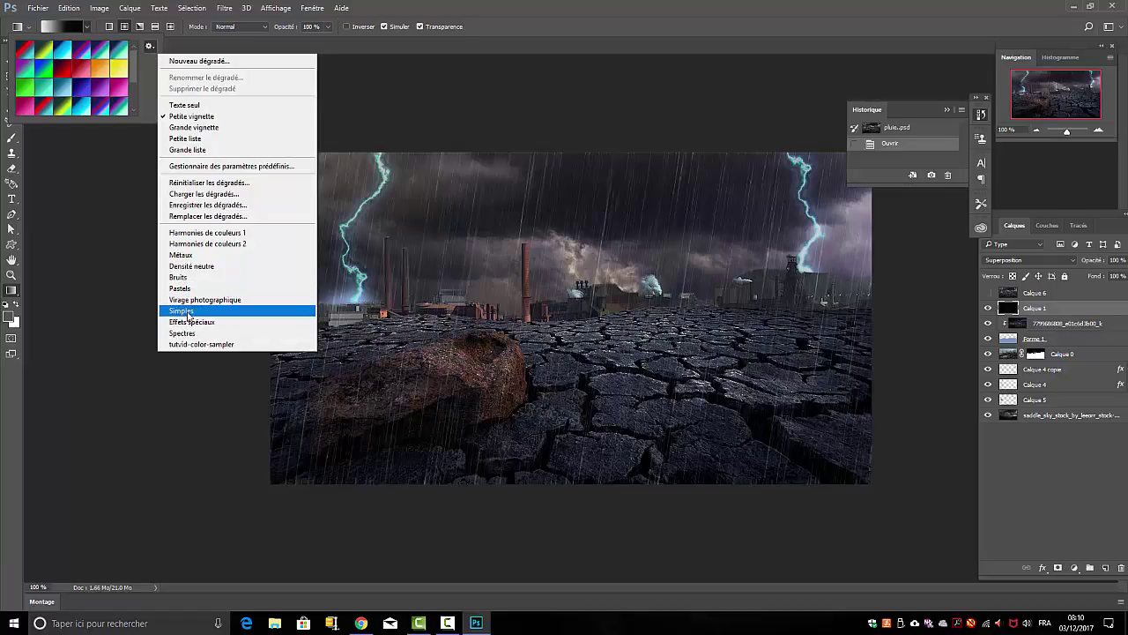
click(190, 323)
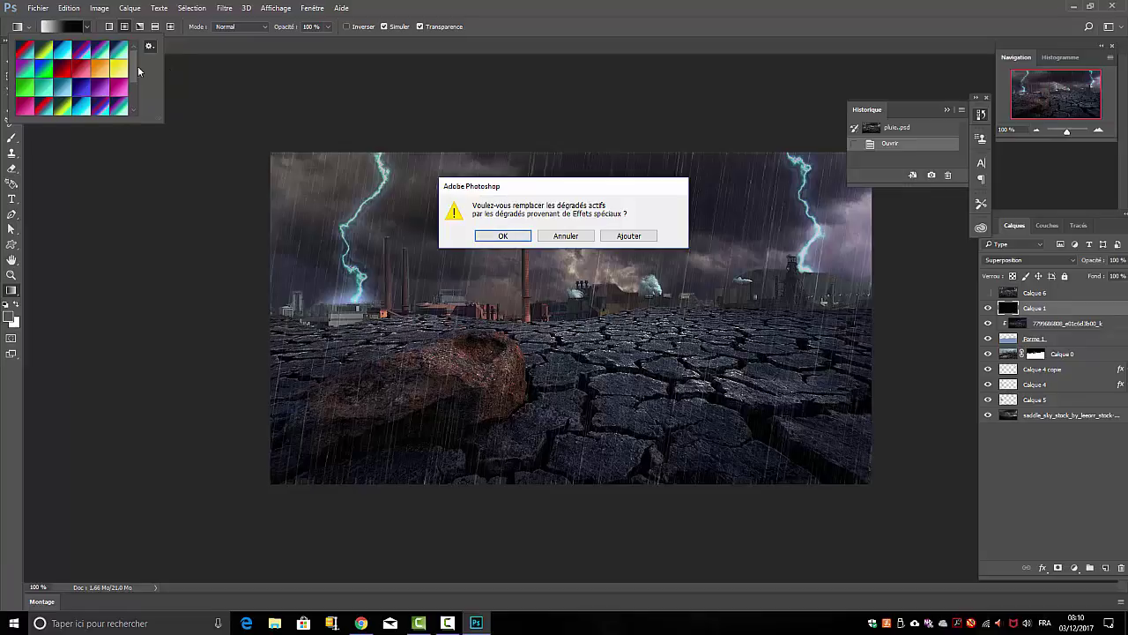
click(628, 236)
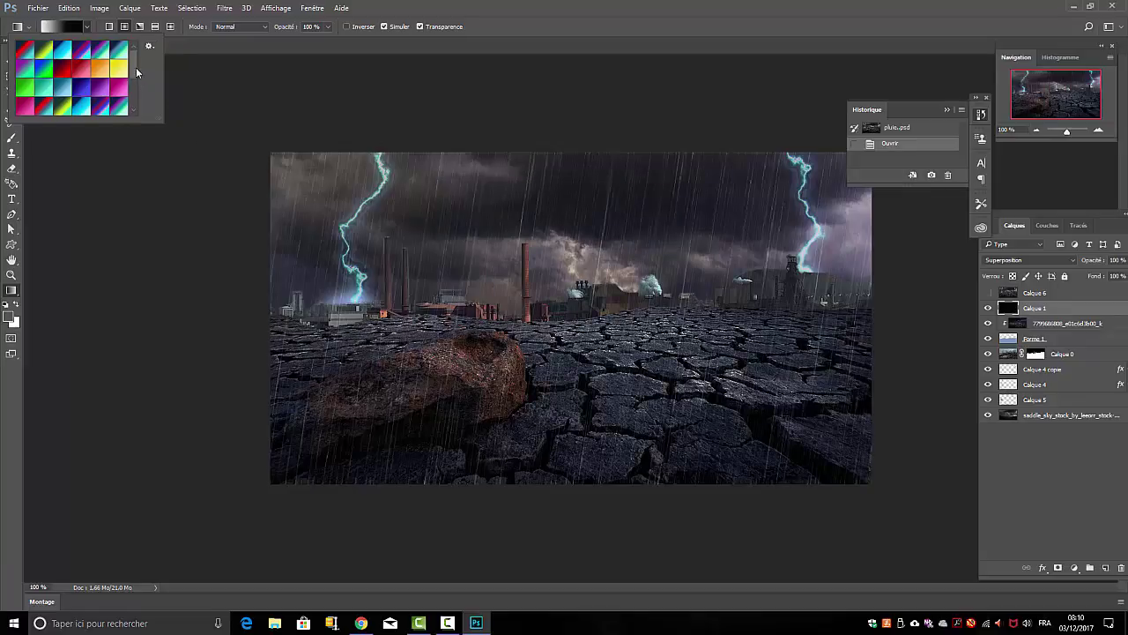
Reset the gradient presets, replacing the current gradients with the default ones.
drag(136, 67, 139, 103)
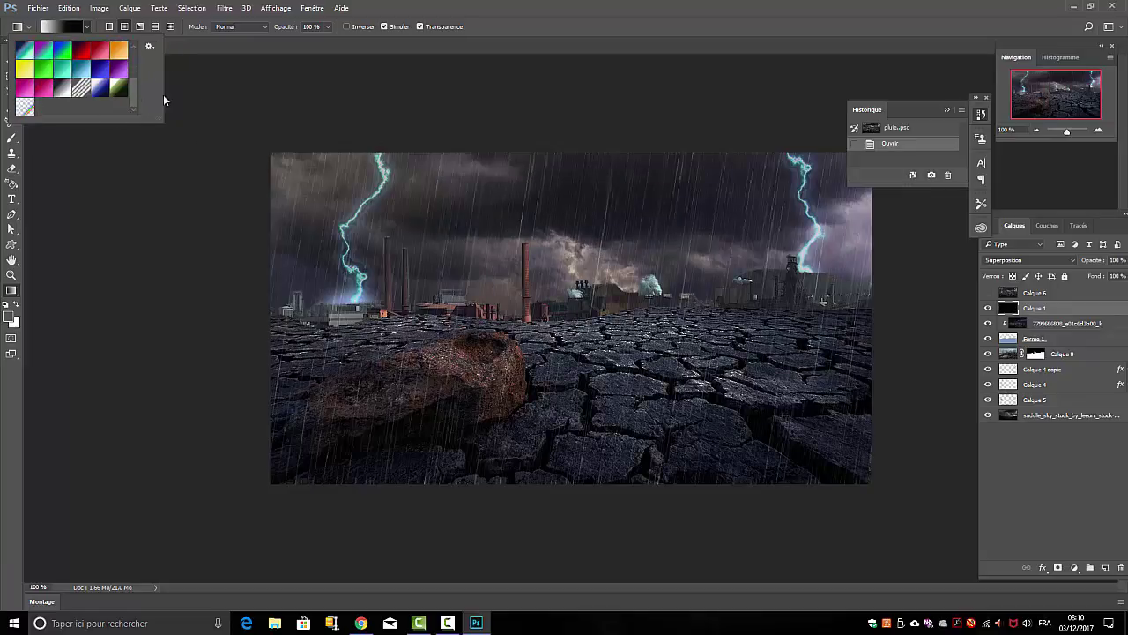
click(150, 44)
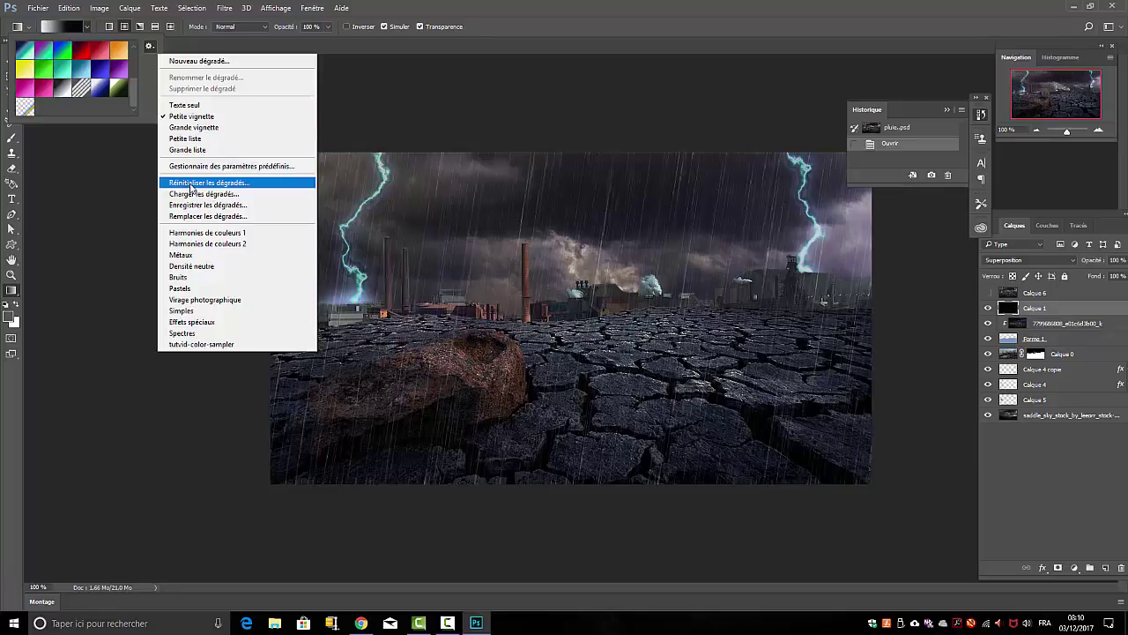
click(190, 183)
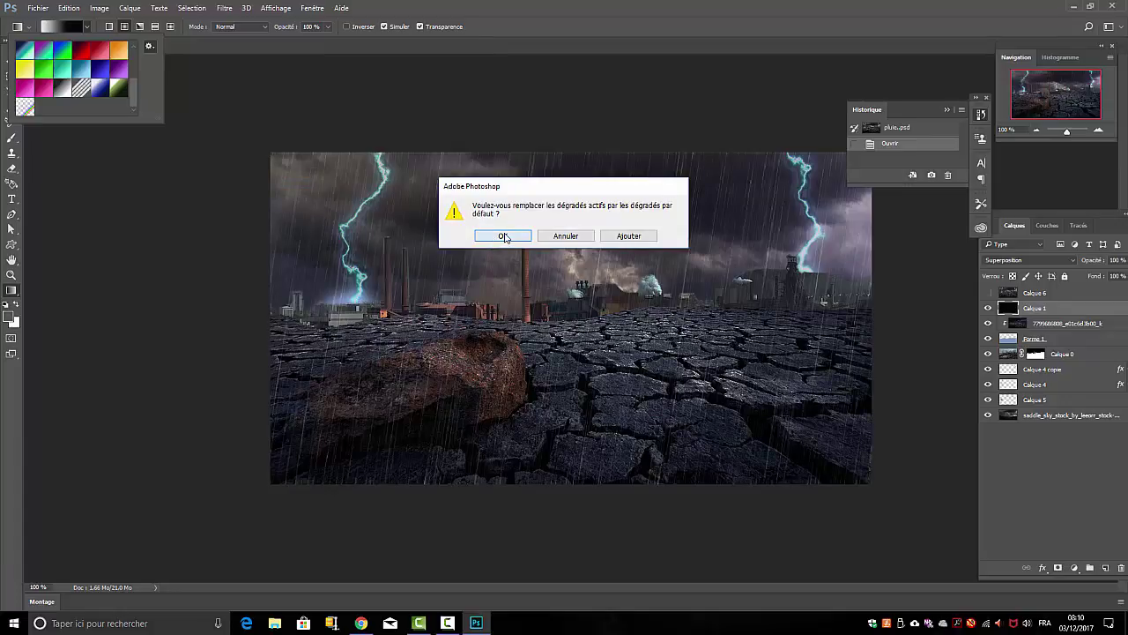
click(504, 235)
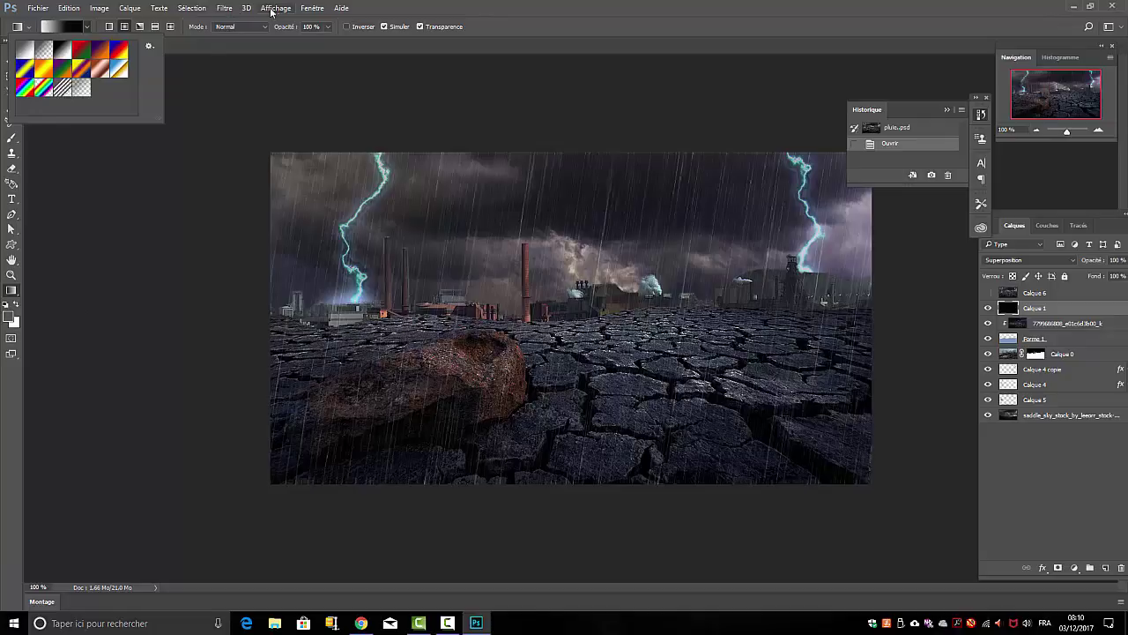
Show the Actions panel, enlarge it downwards, and display the list of action sets that can be loaded.
click(314, 8)
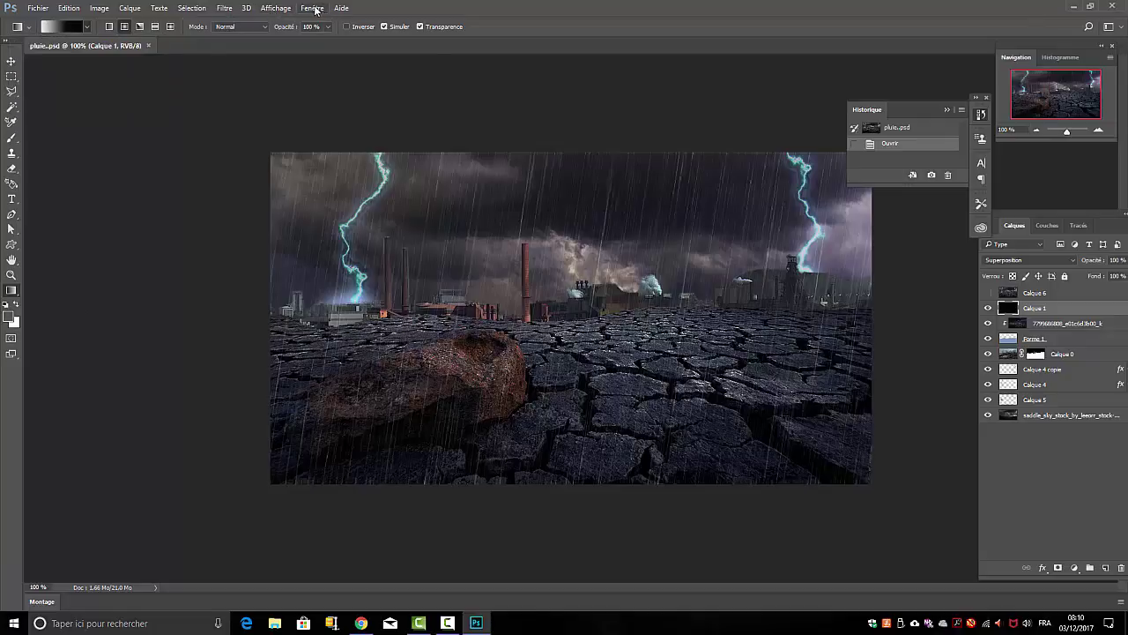
click(313, 8)
click(313, 87)
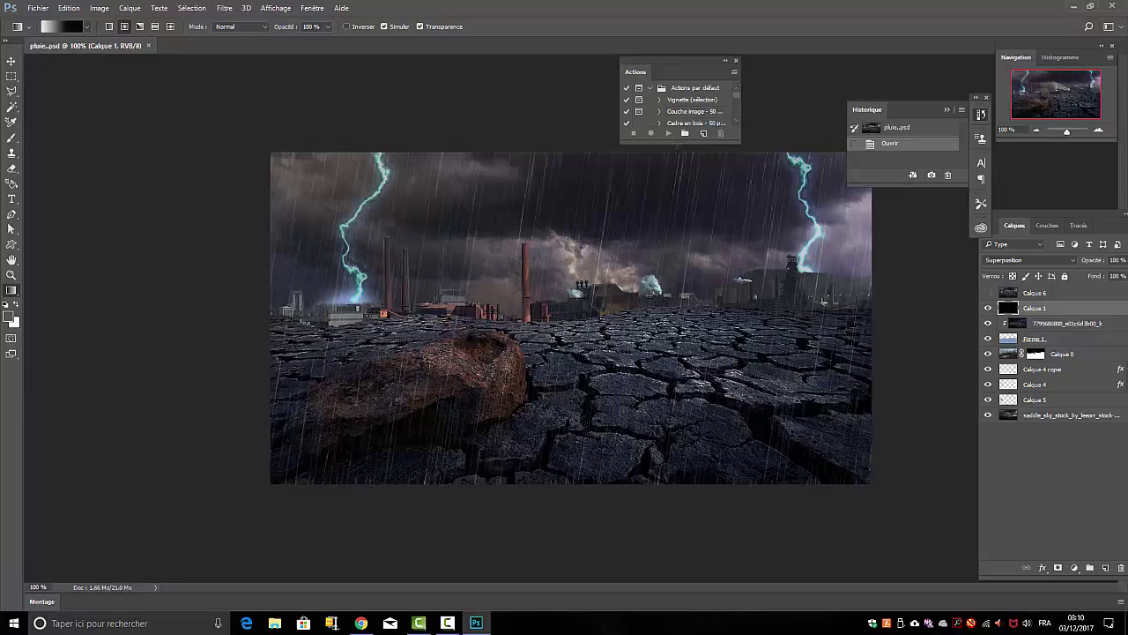
drag(677, 152, 685, 320)
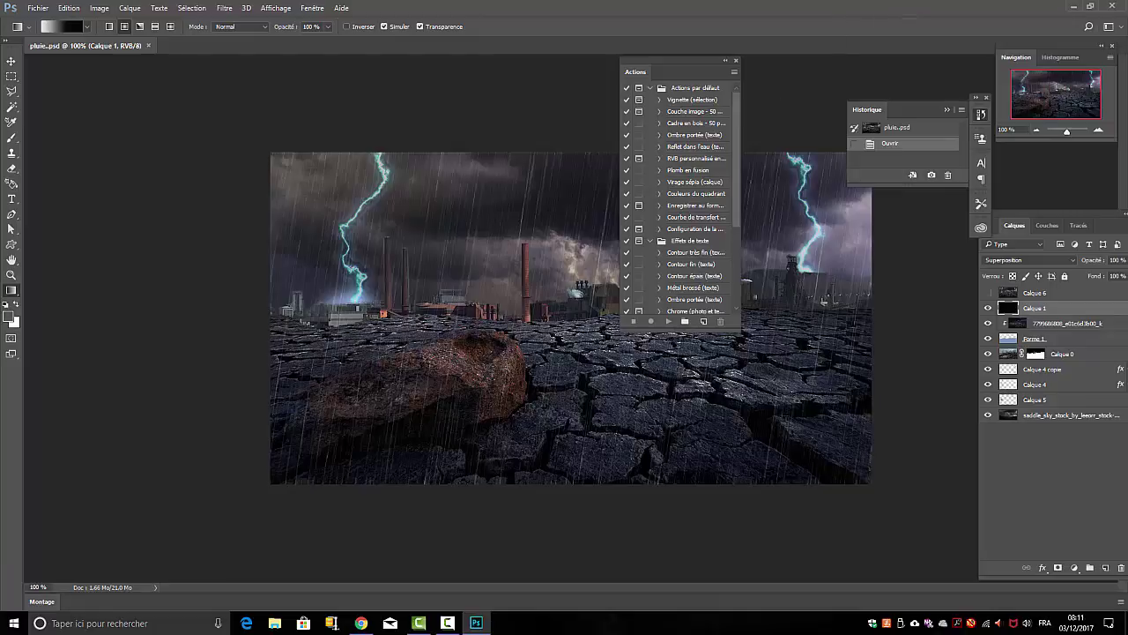
click(735, 73)
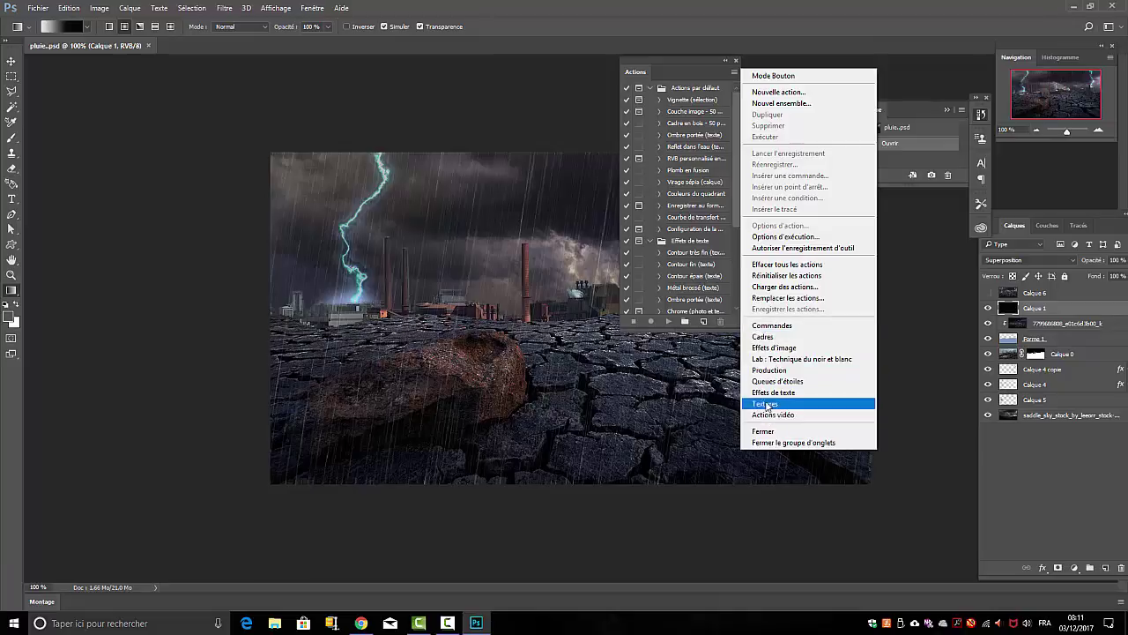
Switch to Chrome and look through the fr.tuto.com article on 22 free Photoshop scripts up to its introduction.
click(362, 623)
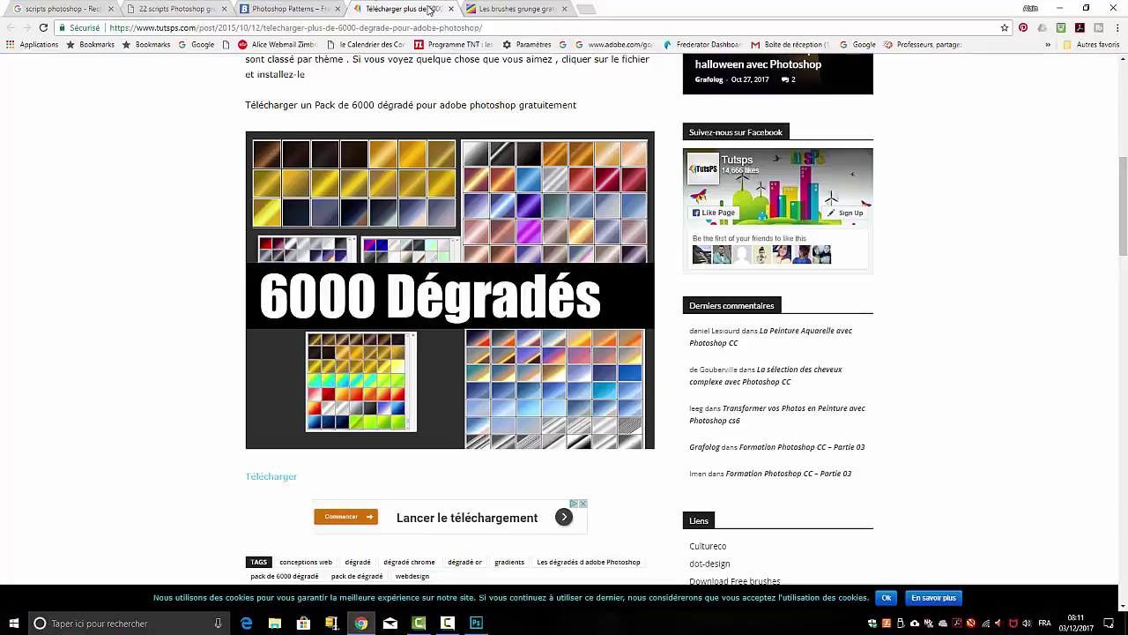
click(192, 17)
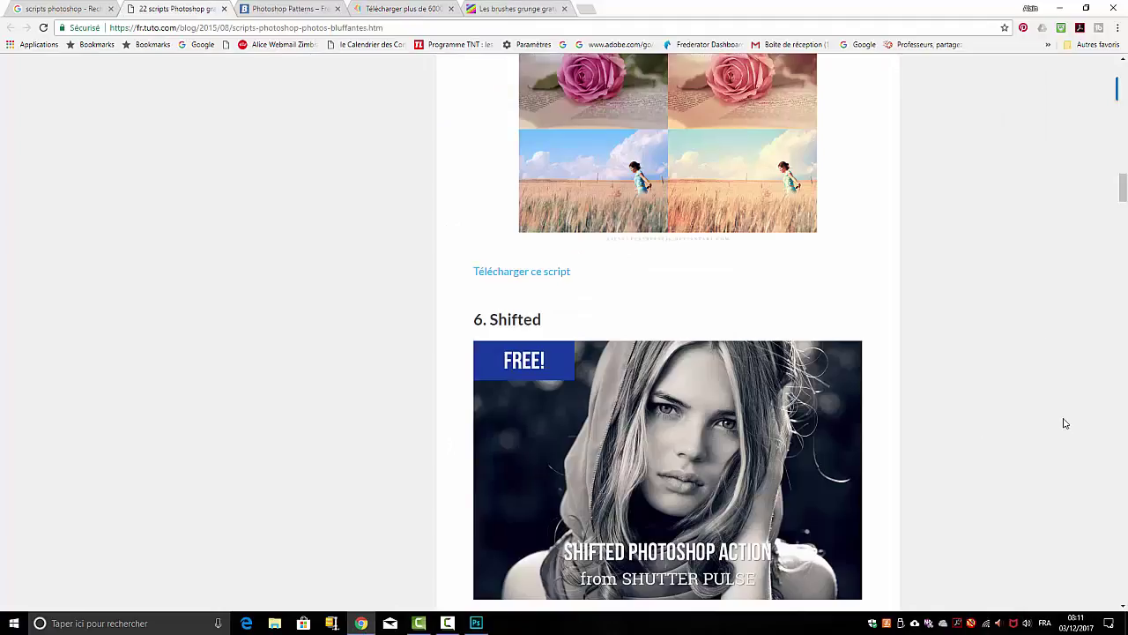
scroll(1040, 321, up, 3)
scroll(1038, 321, up, 7)
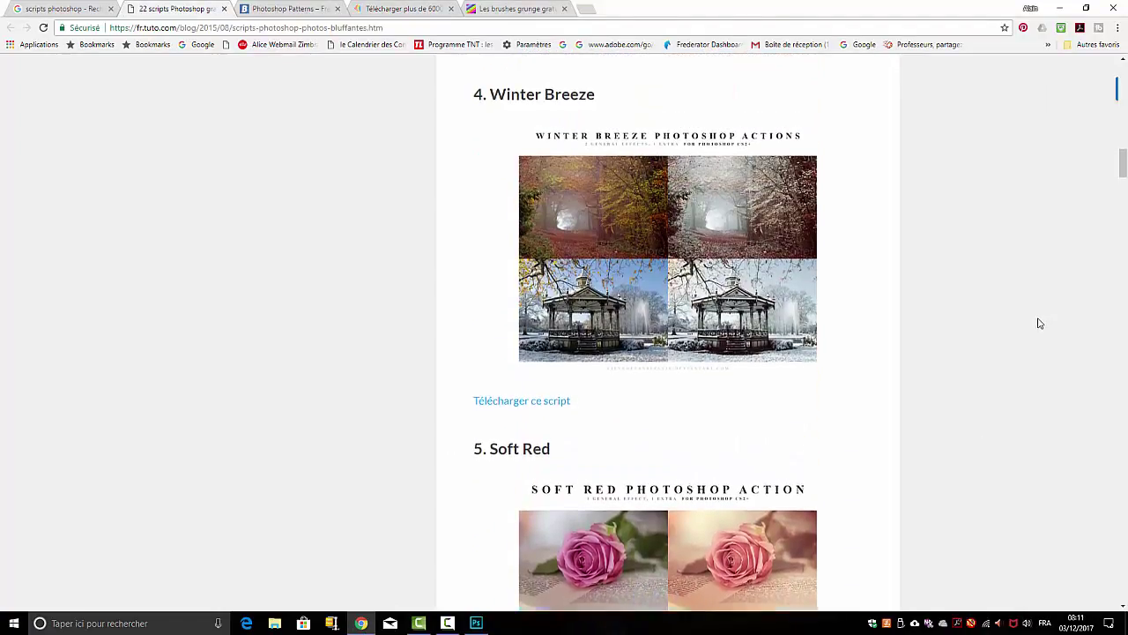
scroll(1038, 325, up, 8)
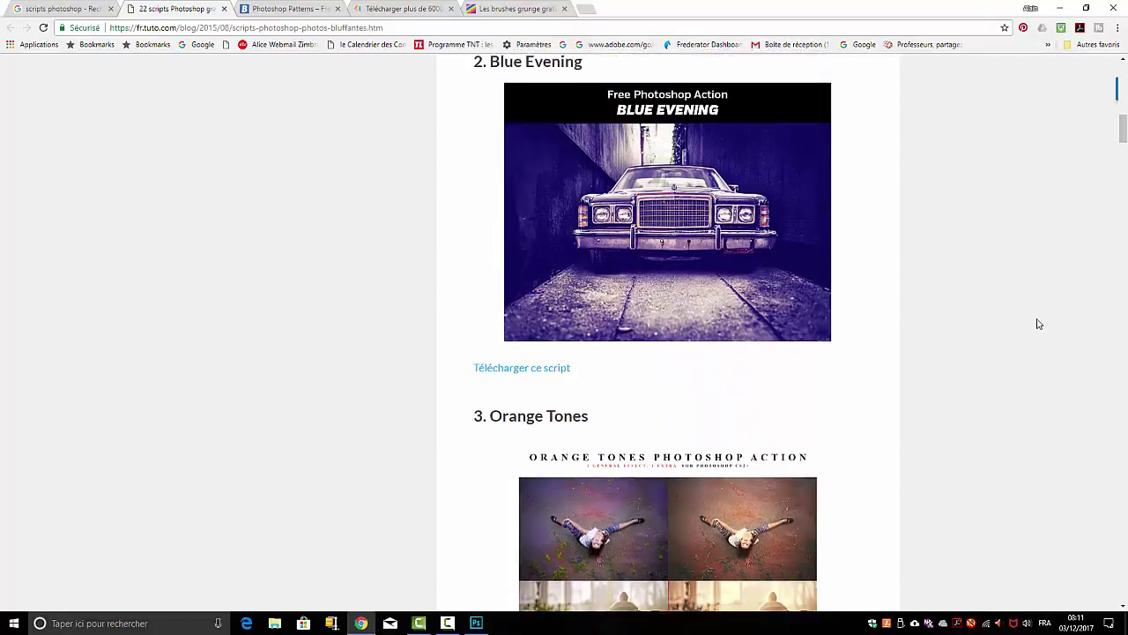
scroll(1033, 325, up, 5)
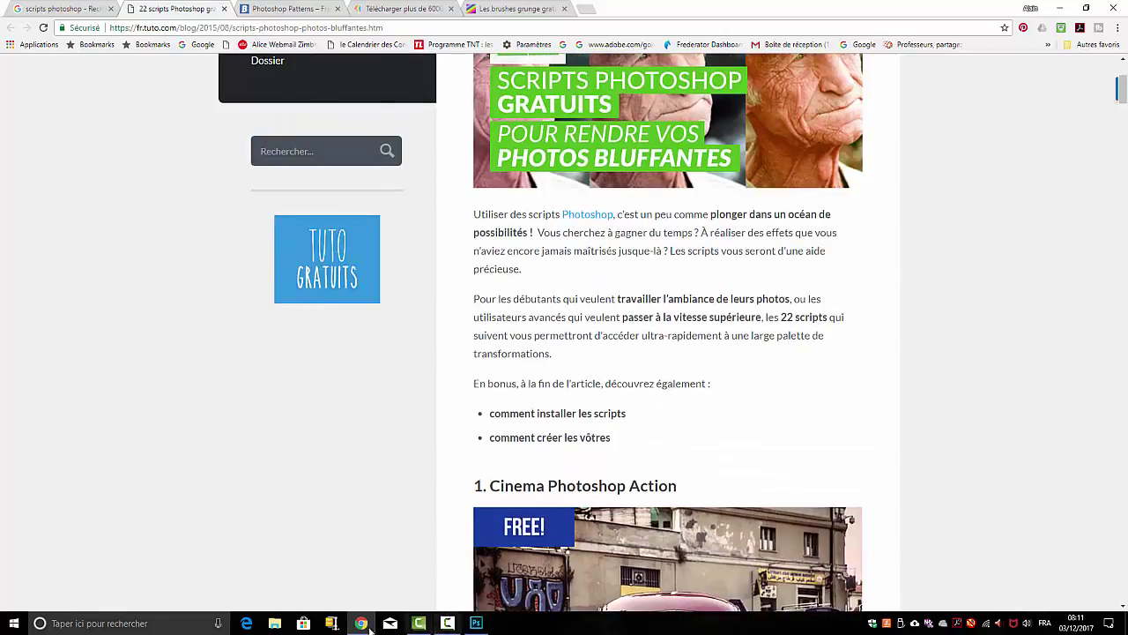
Switch to File Explorer and open the Adobe Photoshop CC 2017 folder under Programmes > Adobe on the OSDisk (C:) drive.
click(274, 623)
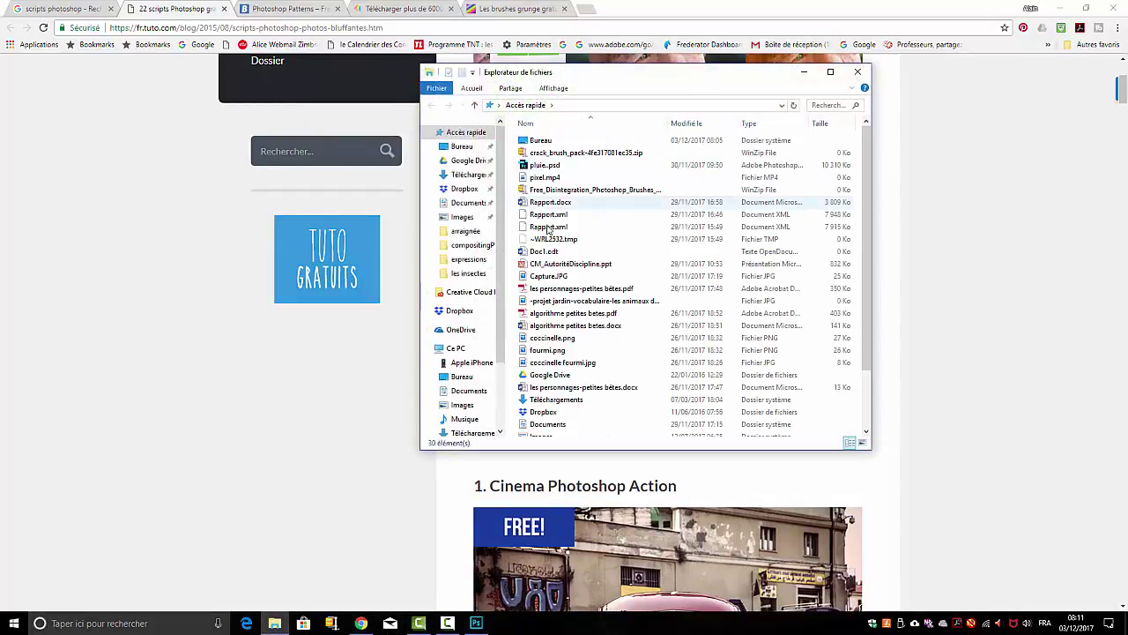
click(457, 349)
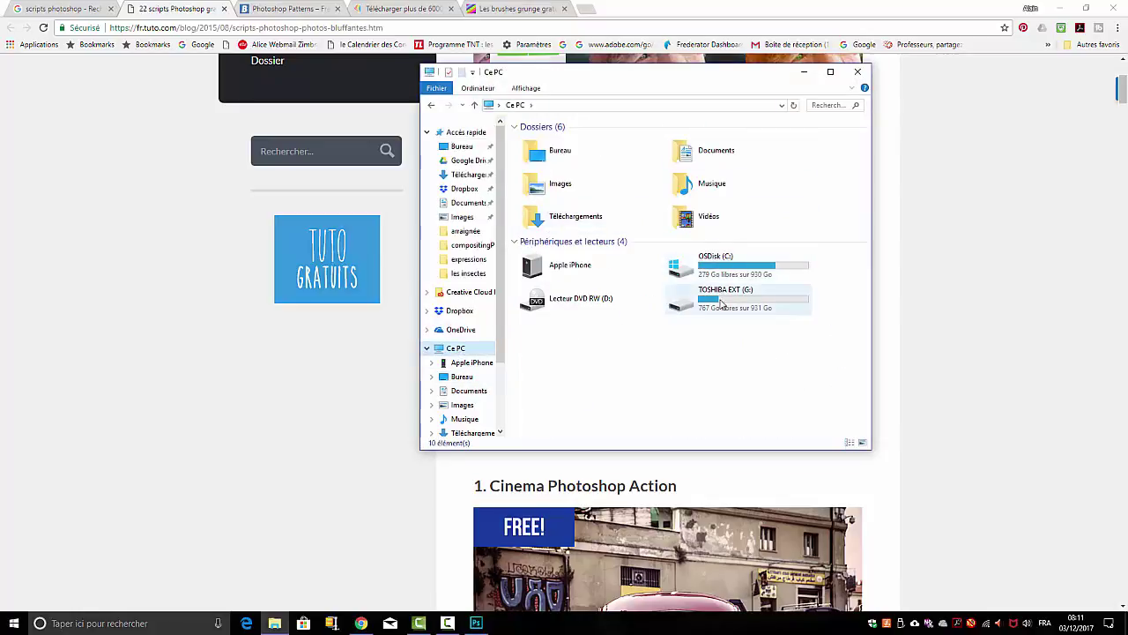
click(715, 264)
double_click(716, 264)
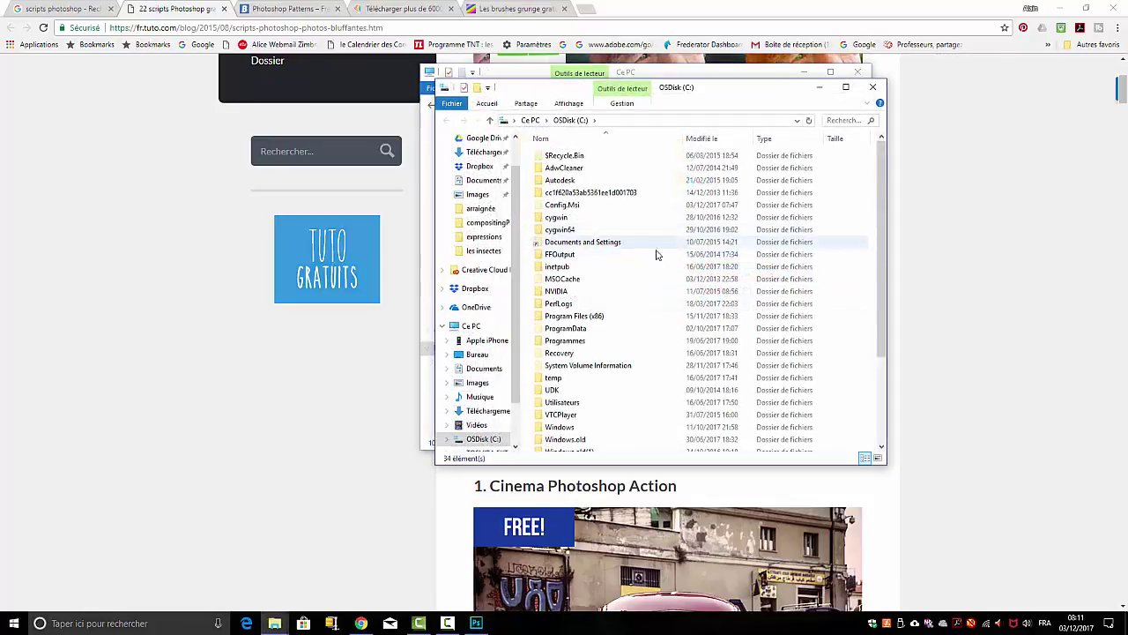
double_click(564, 341)
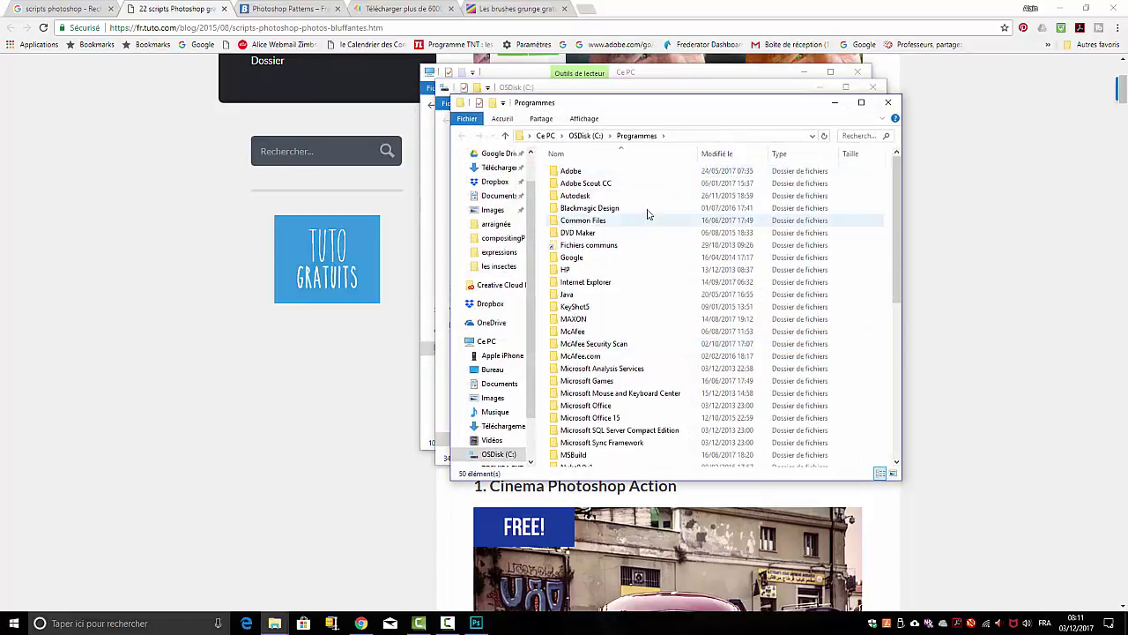
double_click(557, 176)
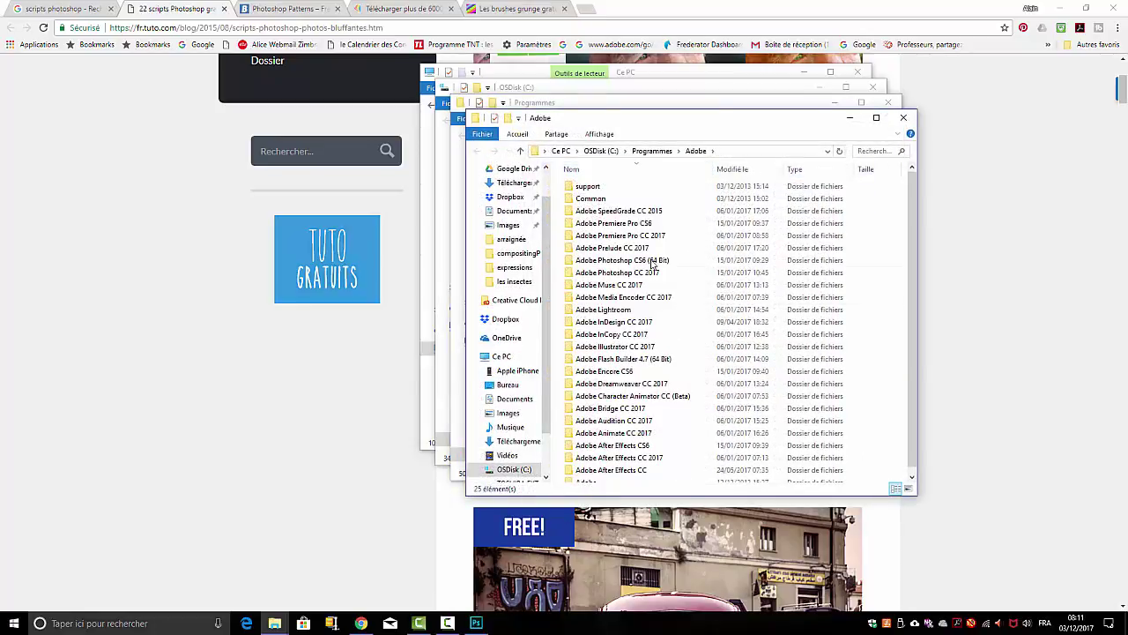
double_click(610, 273)
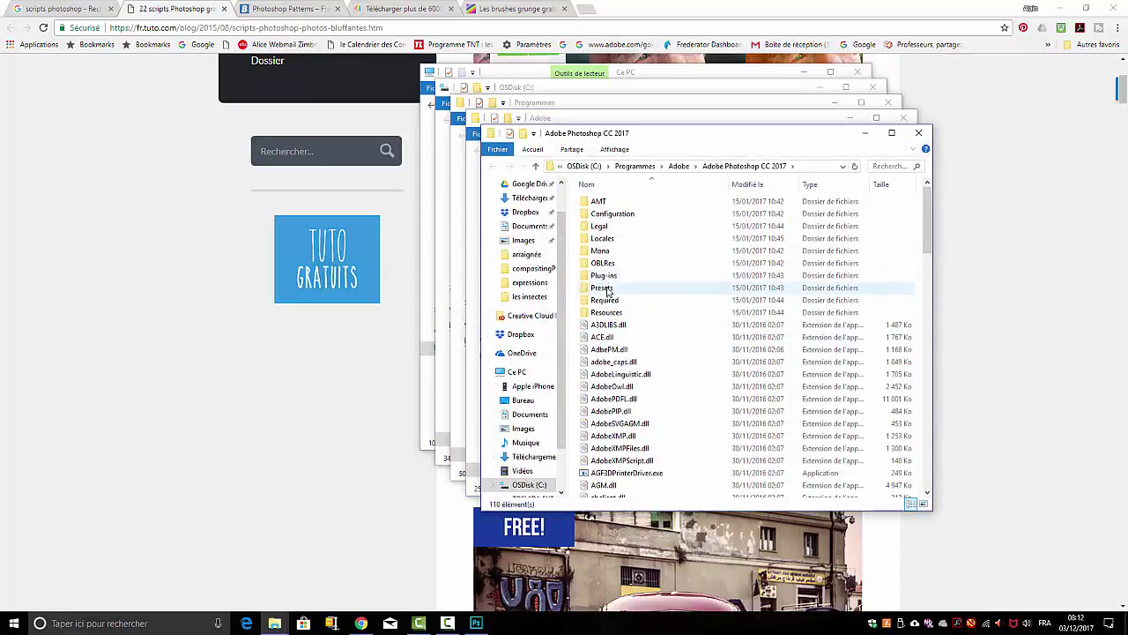
Open the Presets folder and its Actions subfolder to examine the installed ATN action files.
double_click(608, 289)
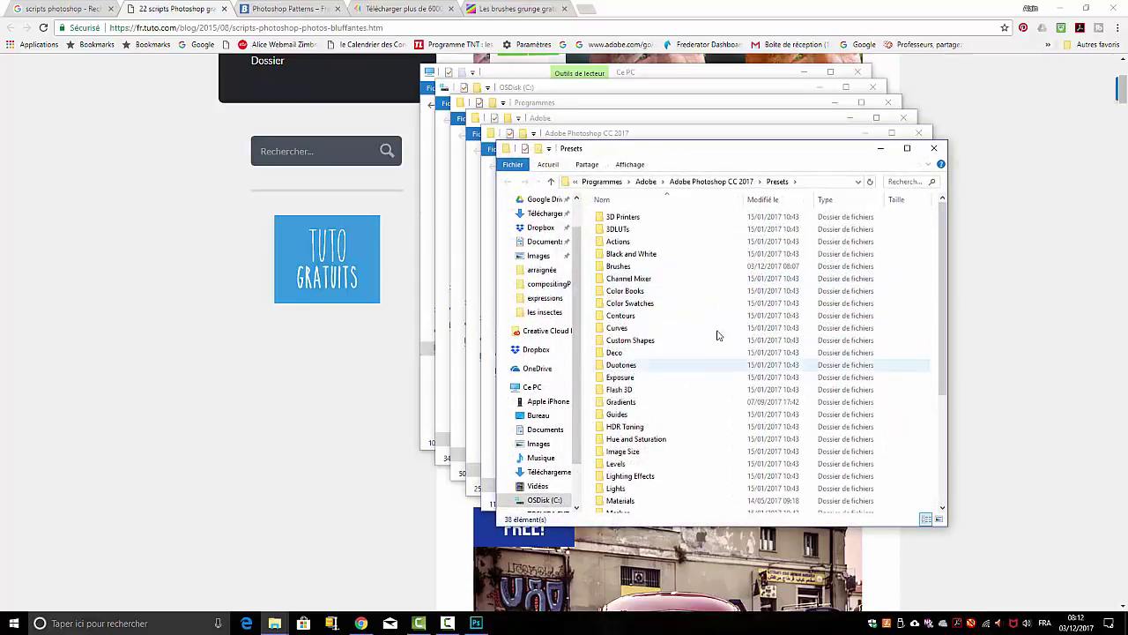
scroll(703, 284, down, 2)
scroll(702, 284, up, 2)
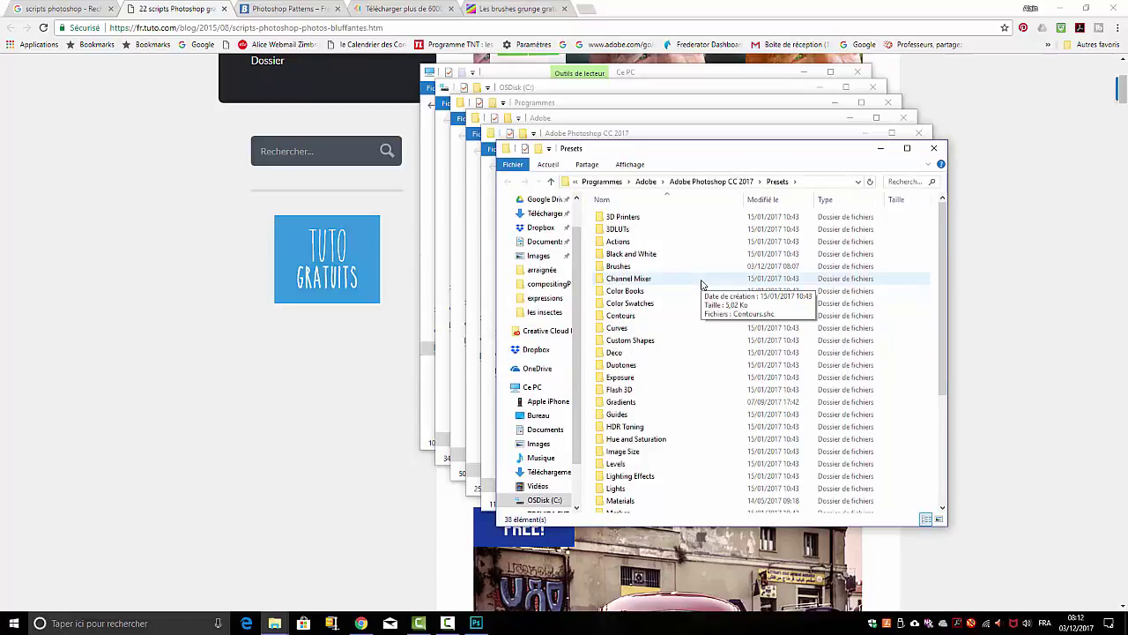
click(616, 244)
double_click(616, 243)
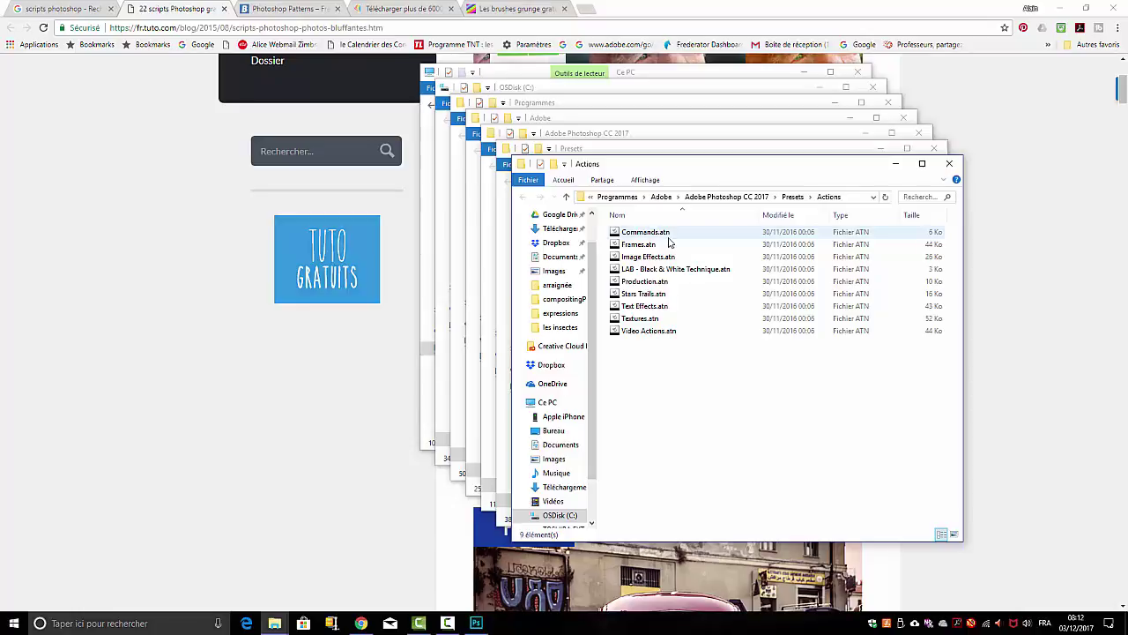
Close the Actions folder and all the other open File Explorer windows.
click(949, 163)
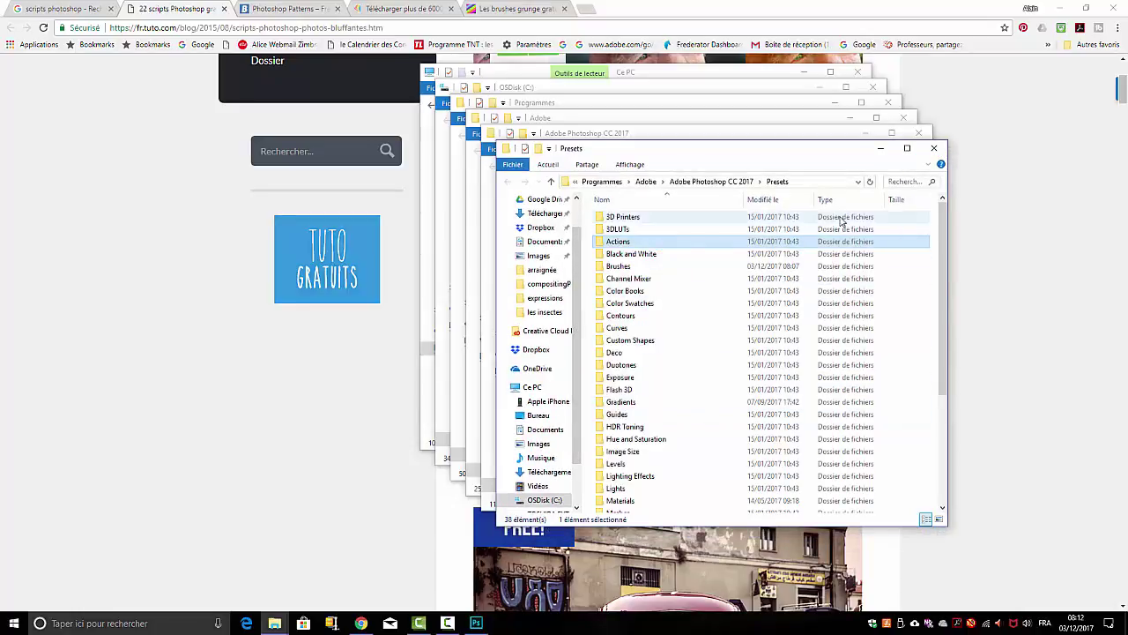
click(935, 149)
click(919, 133)
click(904, 118)
click(881, 102)
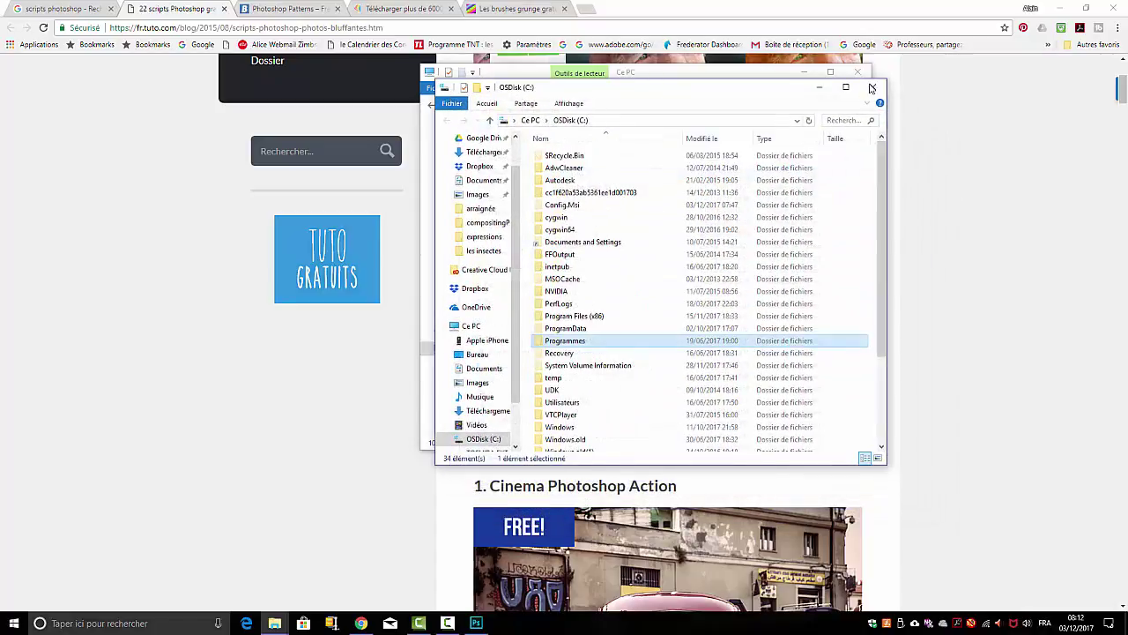
click(872, 86)
click(858, 71)
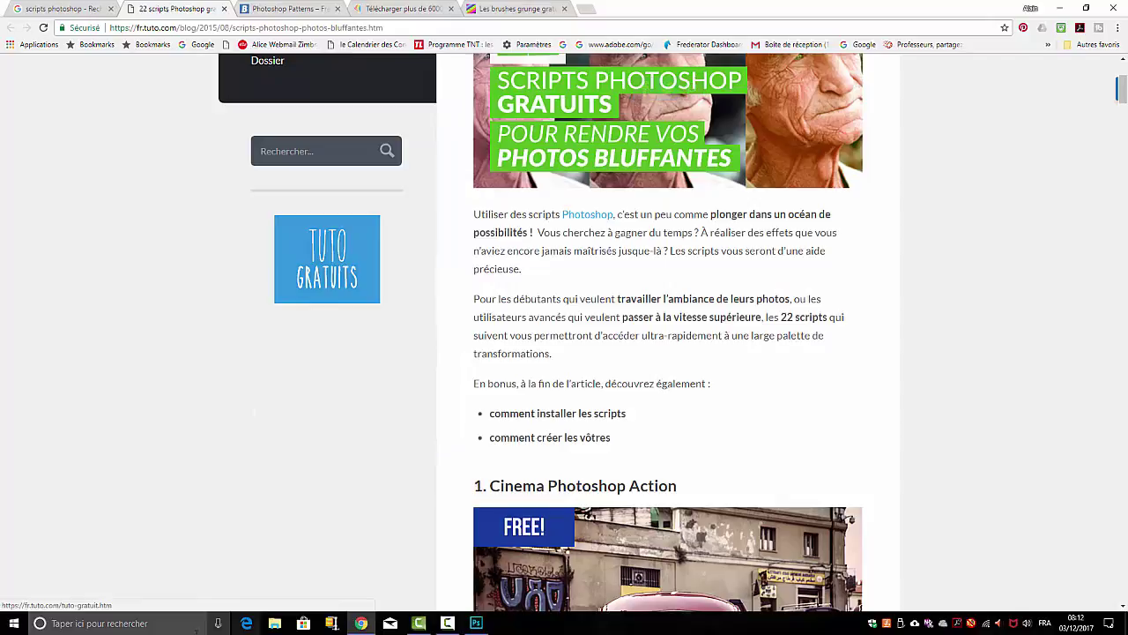
Switch back to Photoshop, show the Styles panel, and reset the styles to the default set.
click(476, 623)
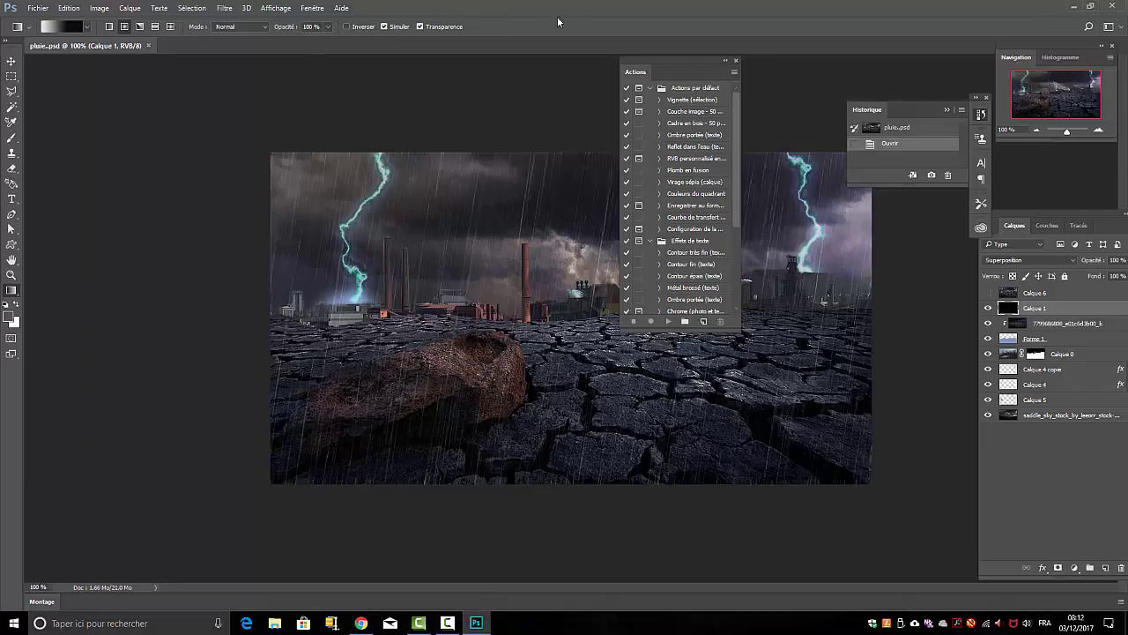
click(312, 8)
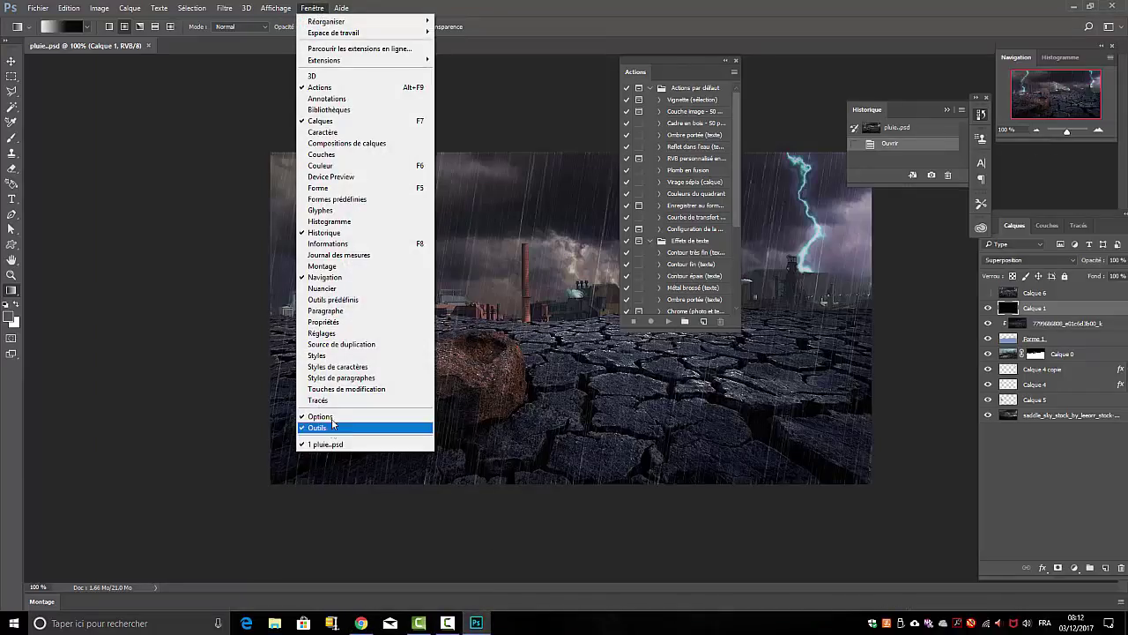
click(319, 355)
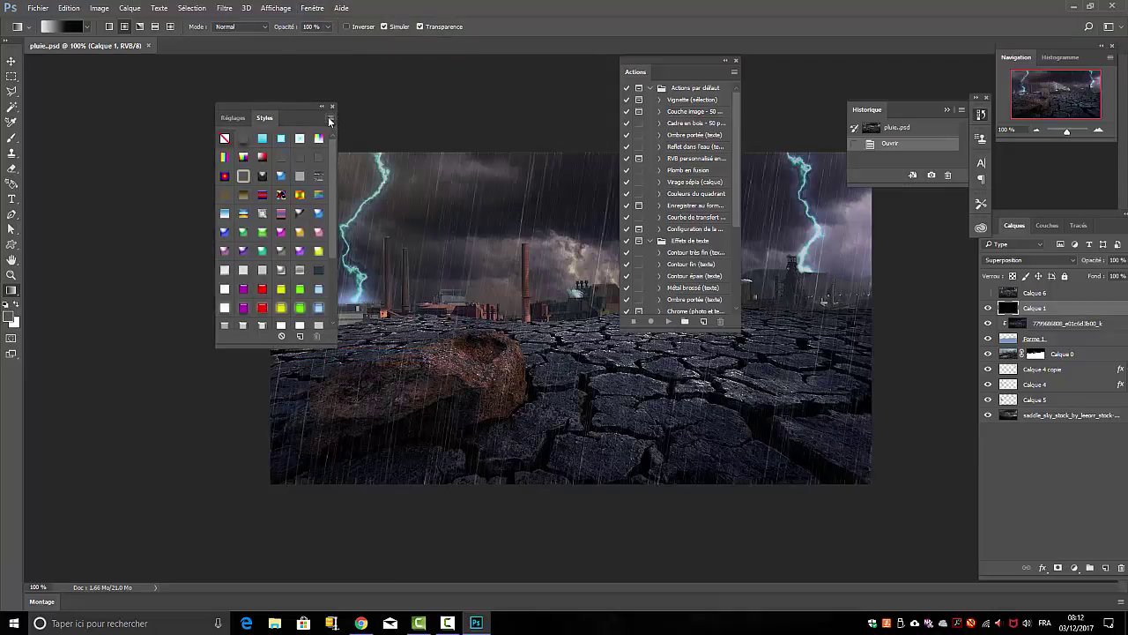
click(331, 118)
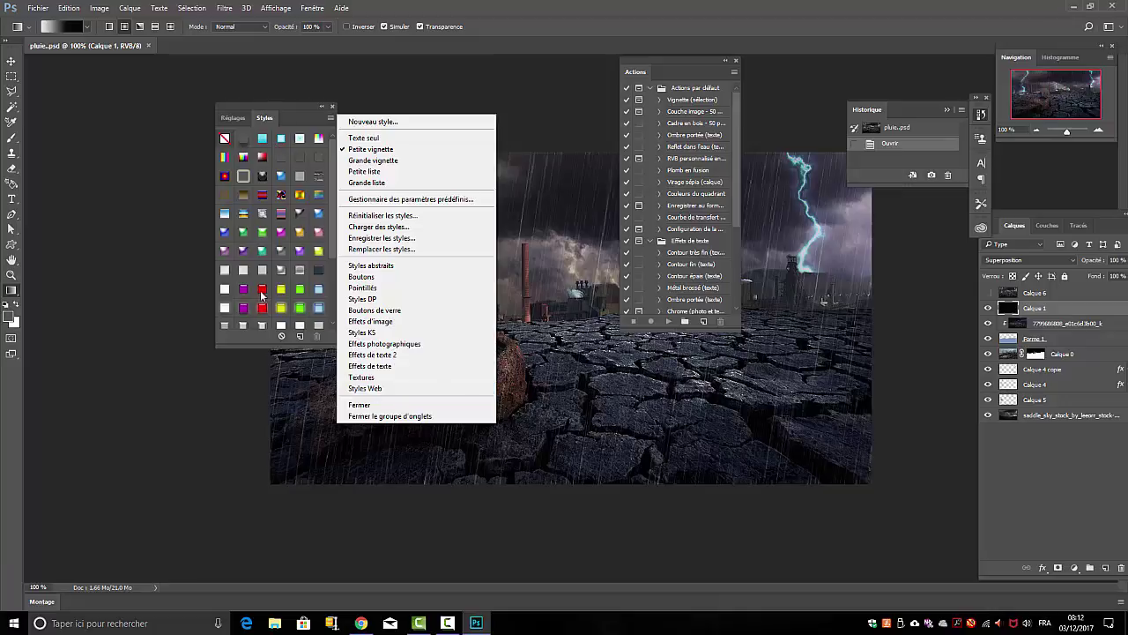
click(375, 216)
click(504, 234)
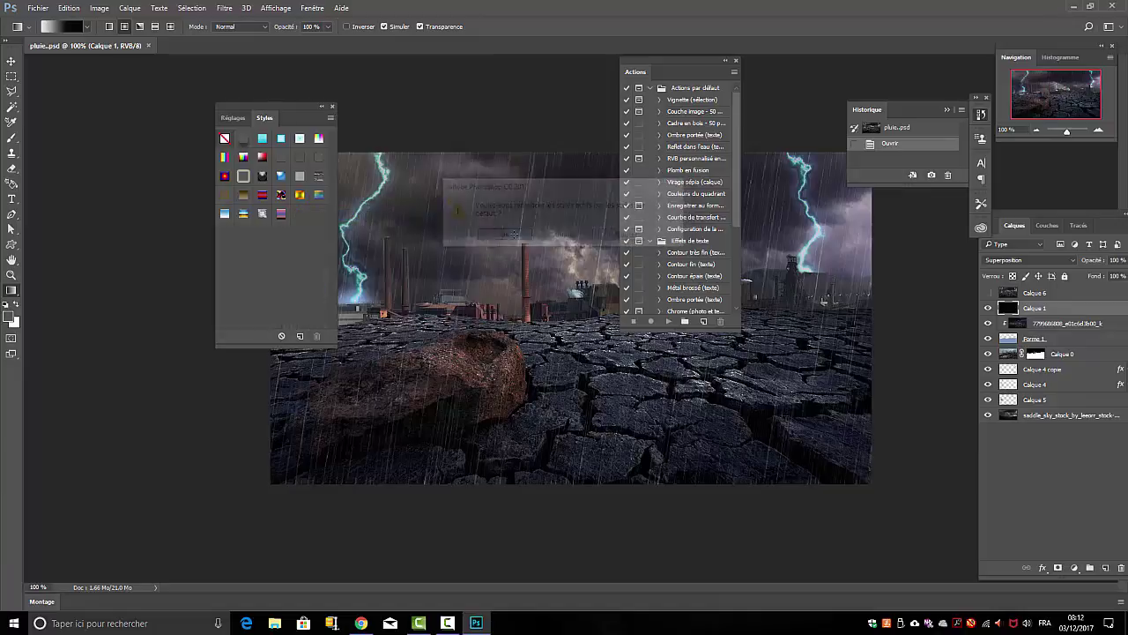
Append the Styles Web library to the current styles, look over the added styles, and close the Styles panel.
click(330, 118)
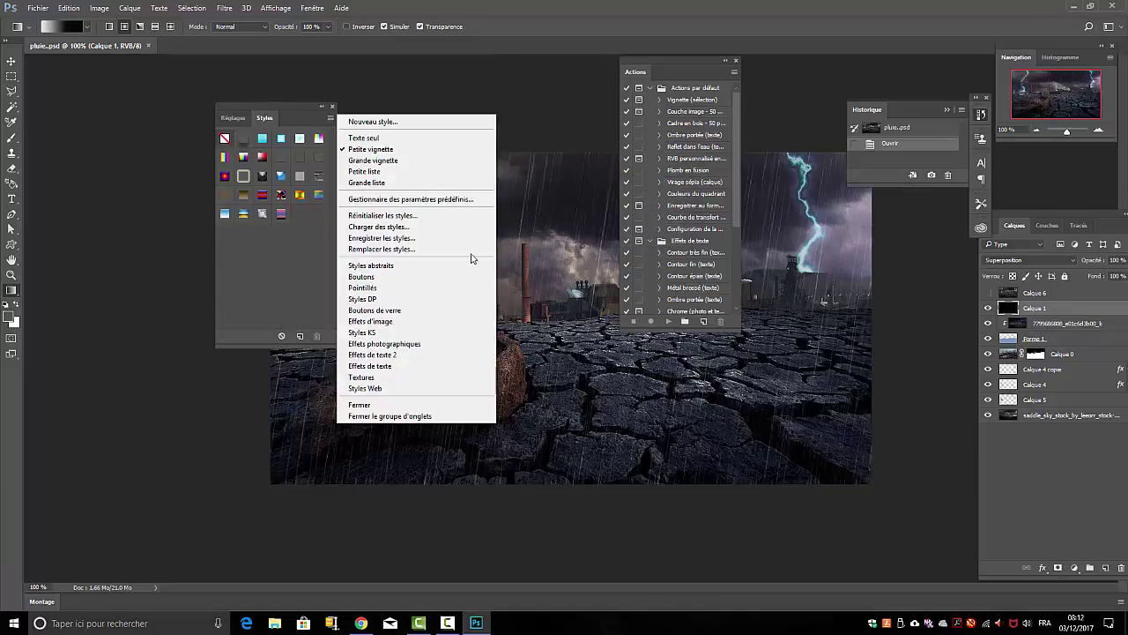
click(376, 387)
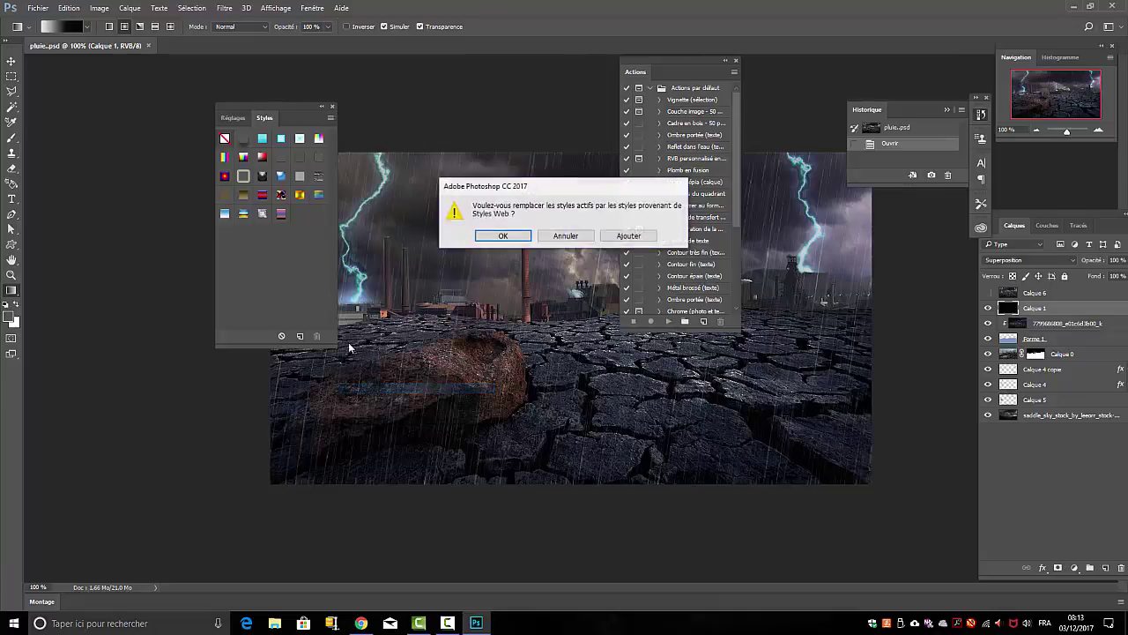
click(628, 236)
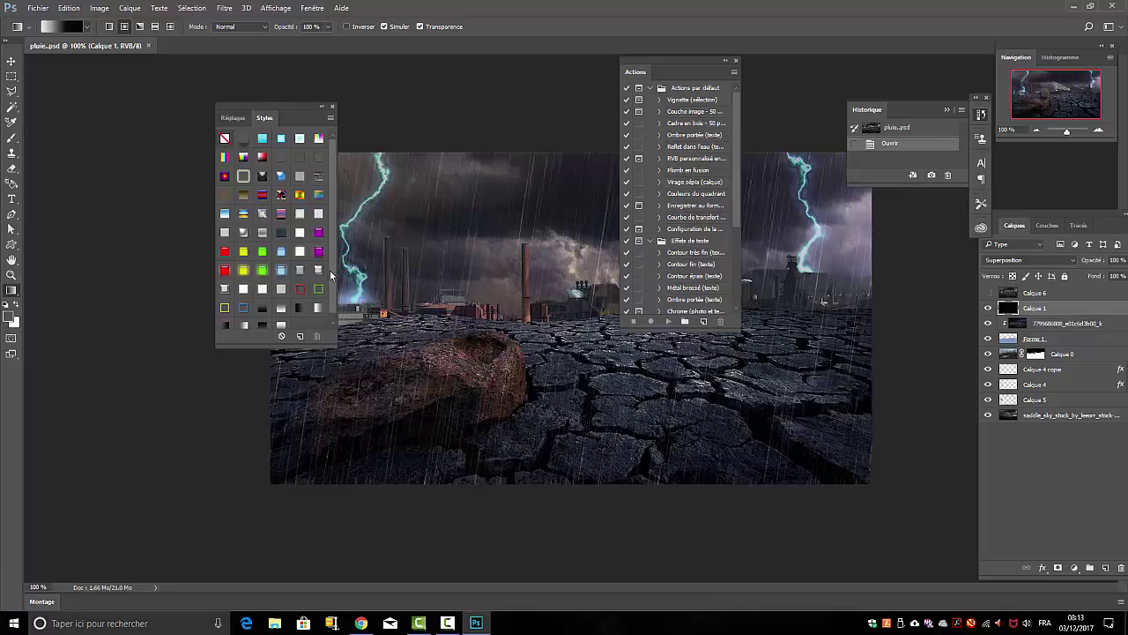
scroll(330, 269, down, 1)
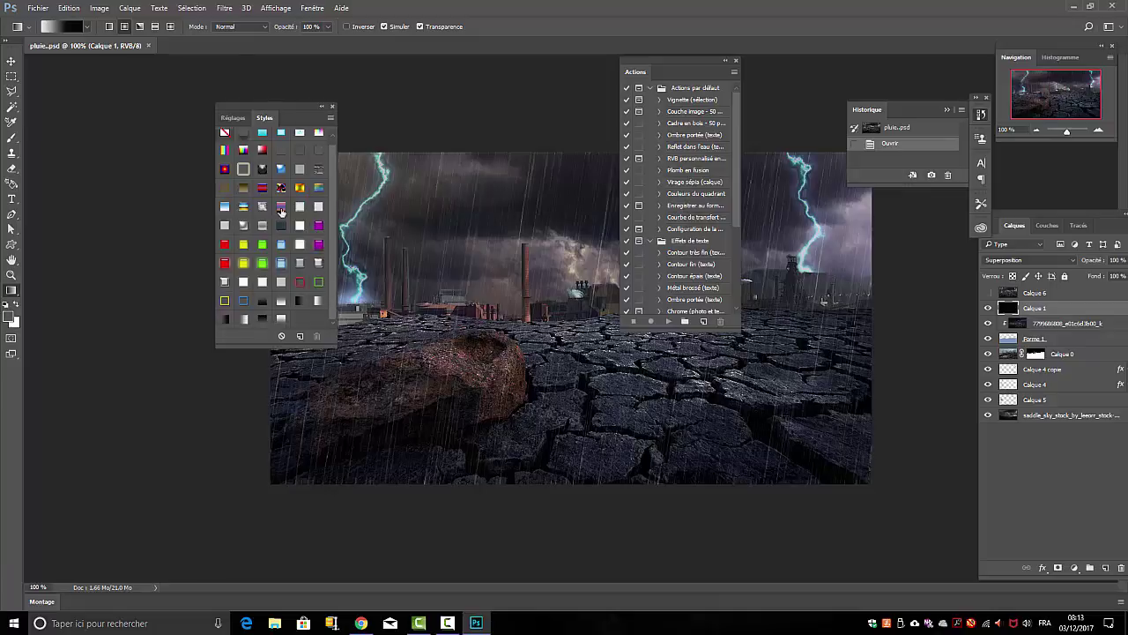
click(332, 107)
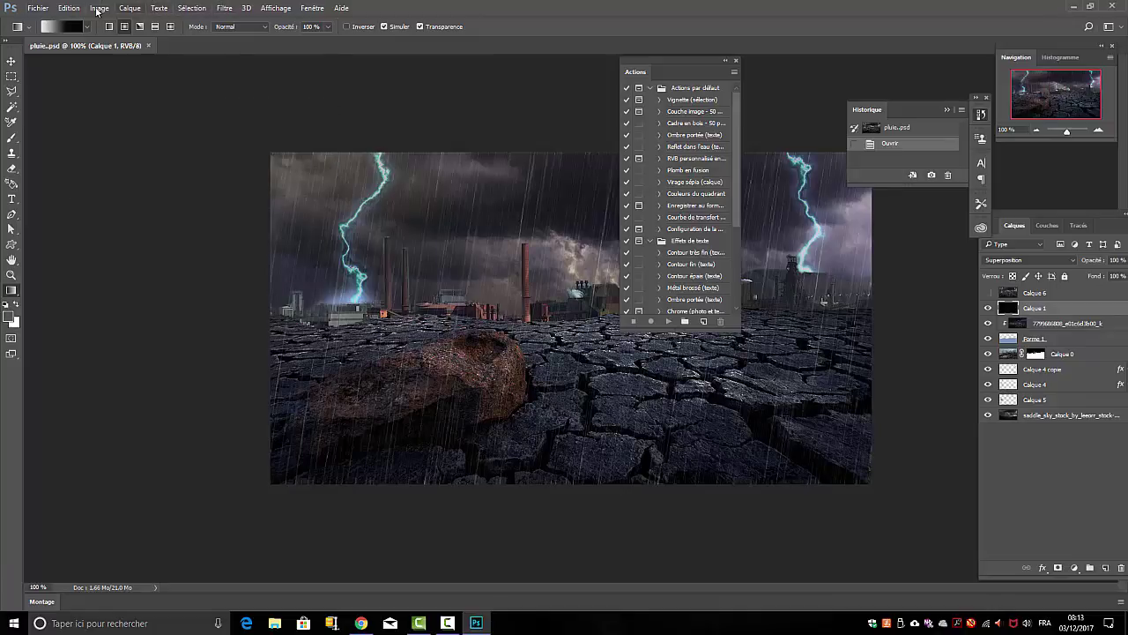
Open the Calque 1 layer's style options, enable the bevel's Texture, and show the list of available pattern libraries.
click(128, 8)
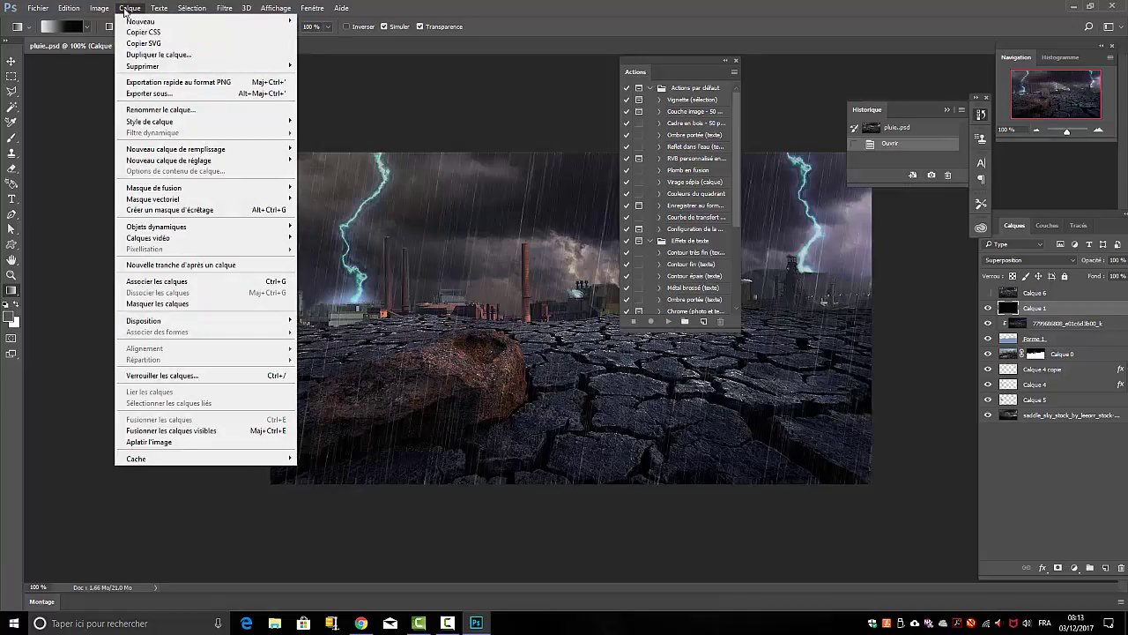
mouse_move(185, 121)
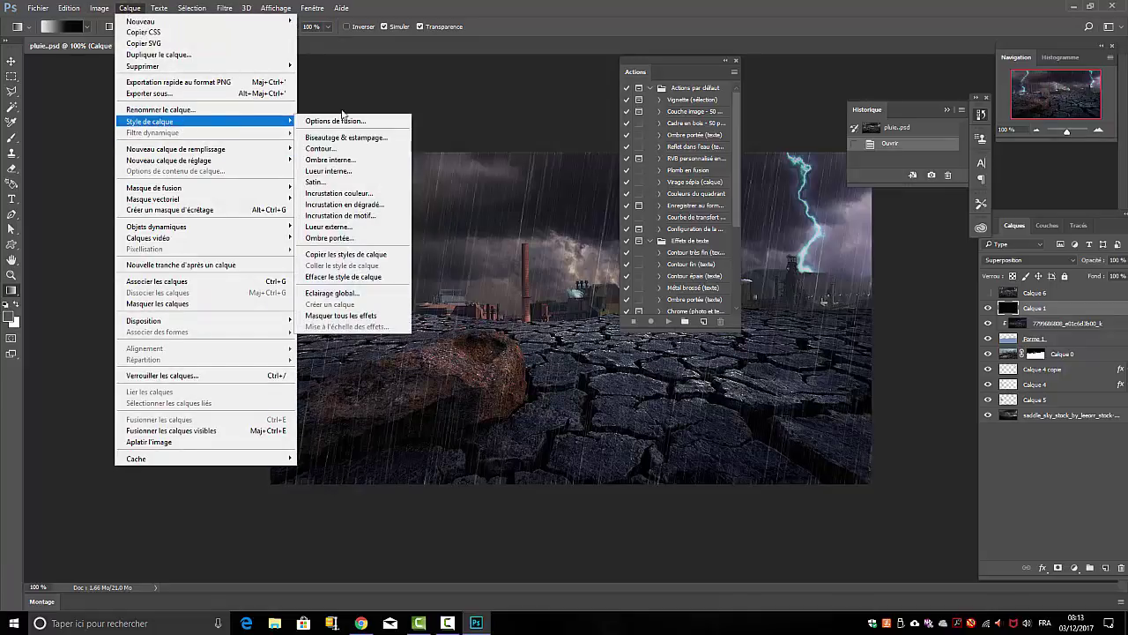
click(340, 121)
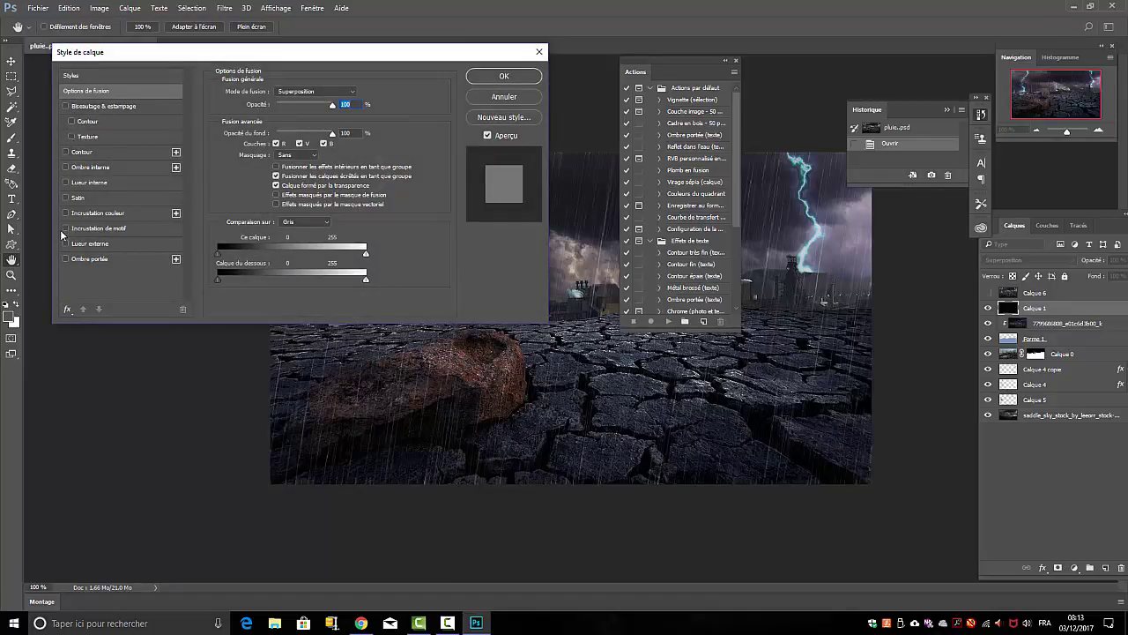
click(89, 137)
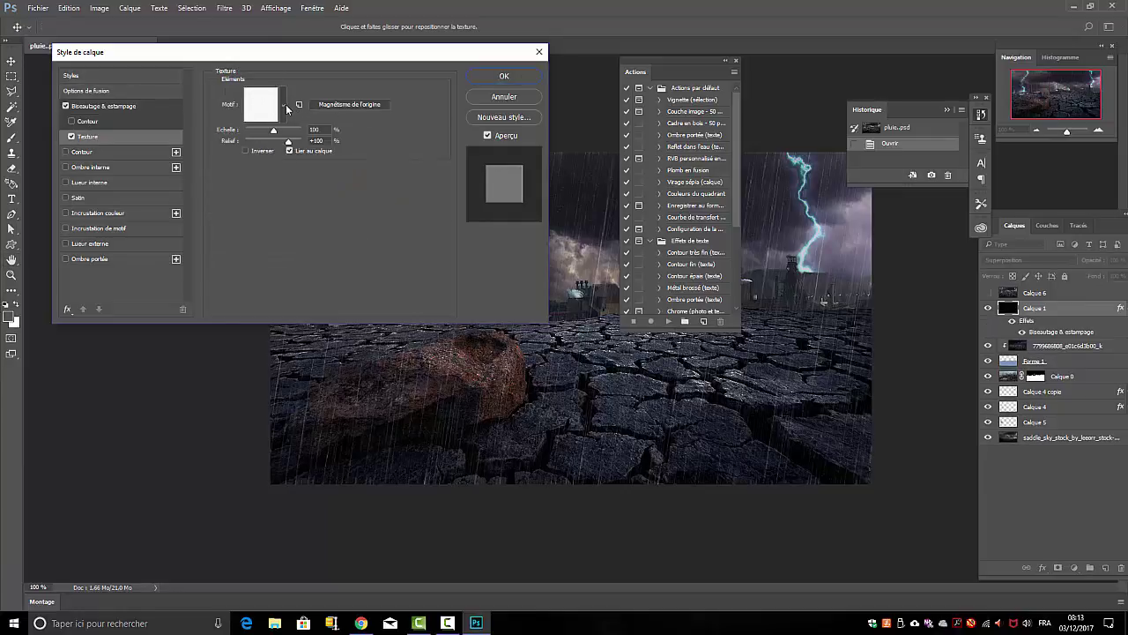
click(284, 109)
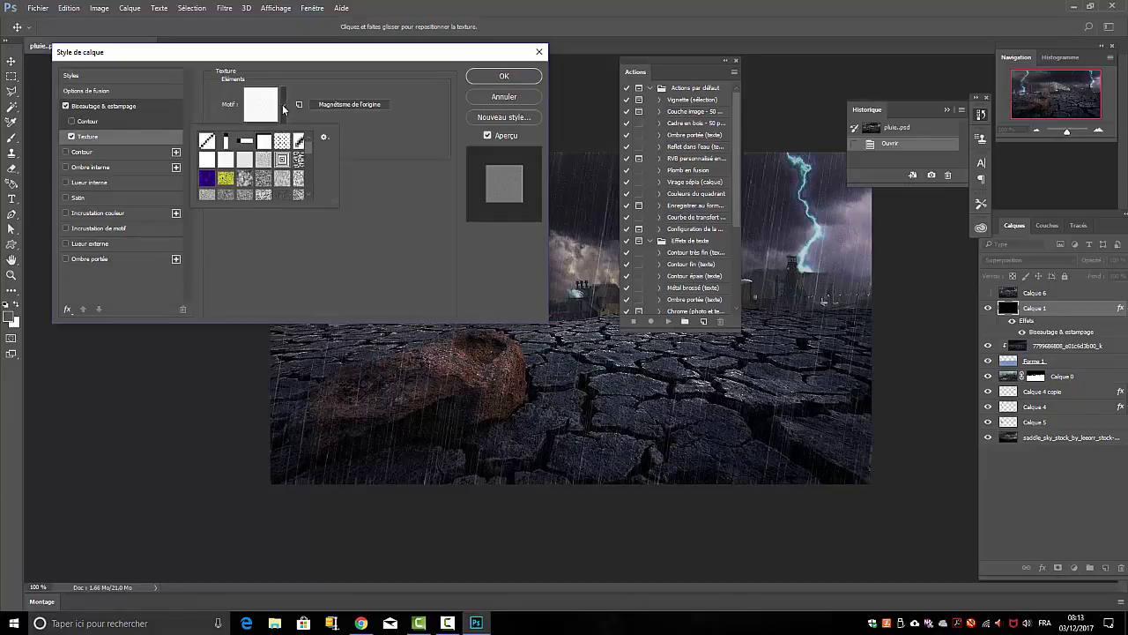
click(326, 139)
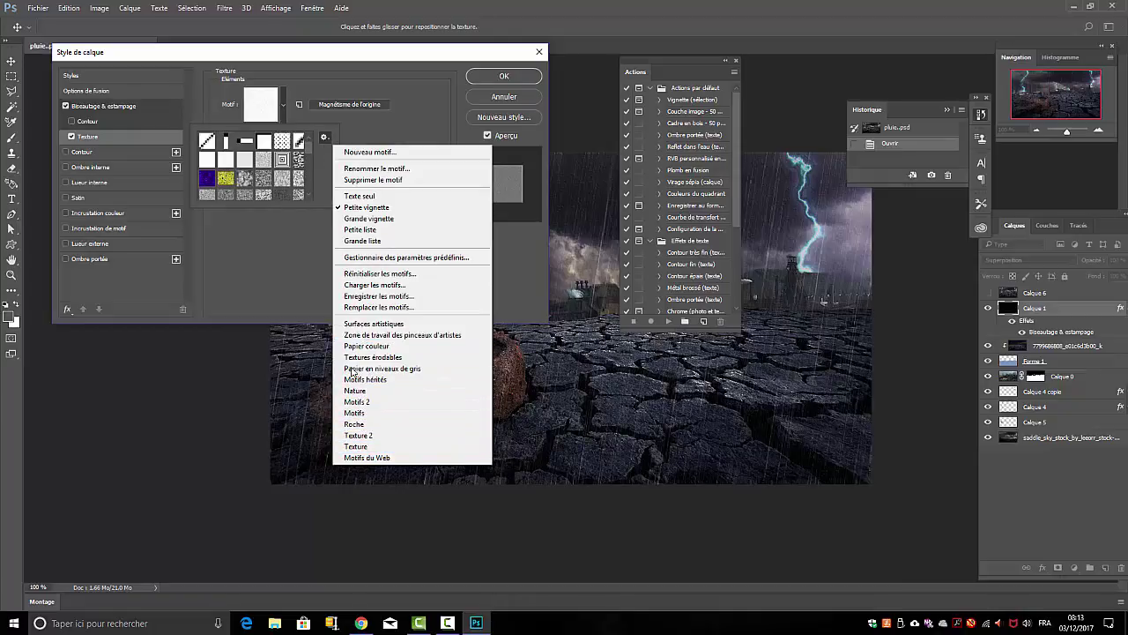
Switch to Chrome and look through the Photoshop Patterns page on Brusheezy for downloadable pattern packs.
click(360, 623)
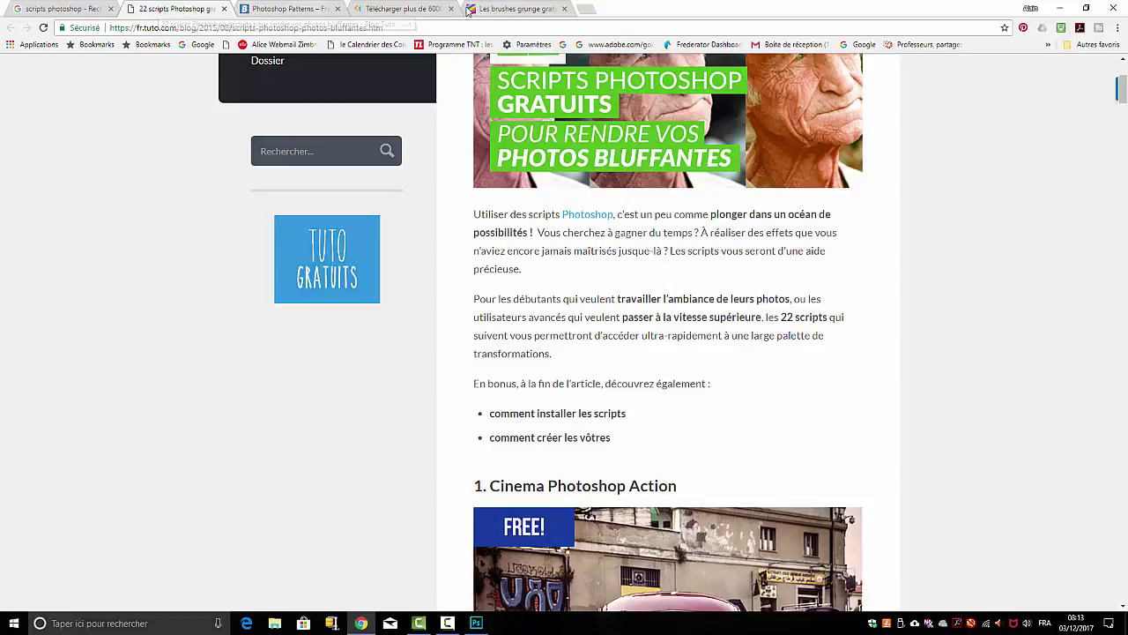
click(291, 9)
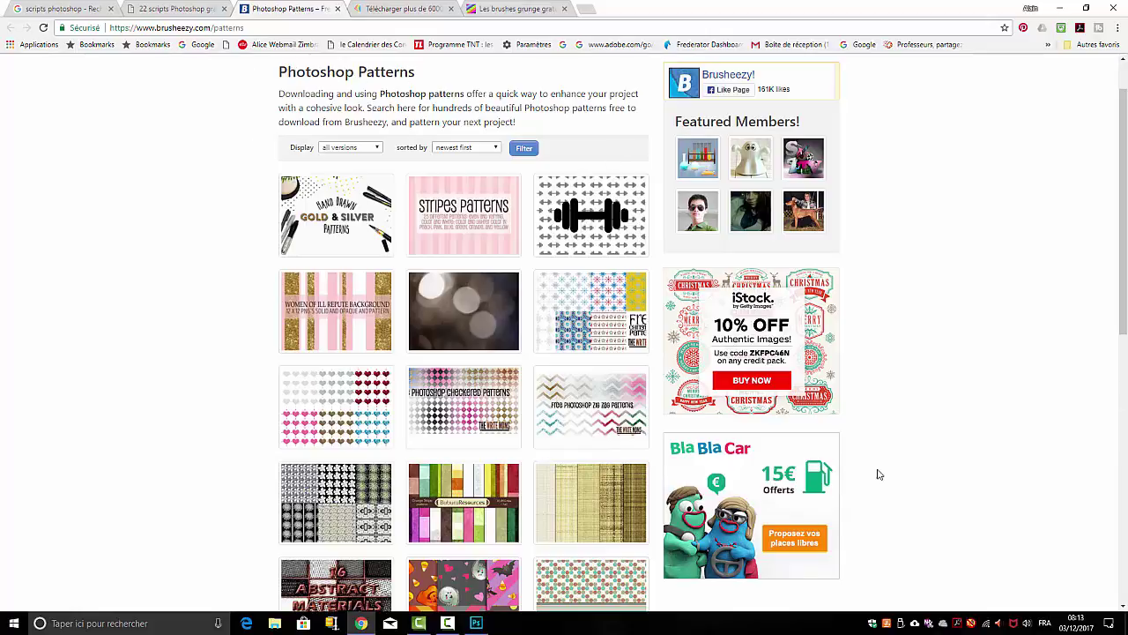
scroll(881, 446, up, 1)
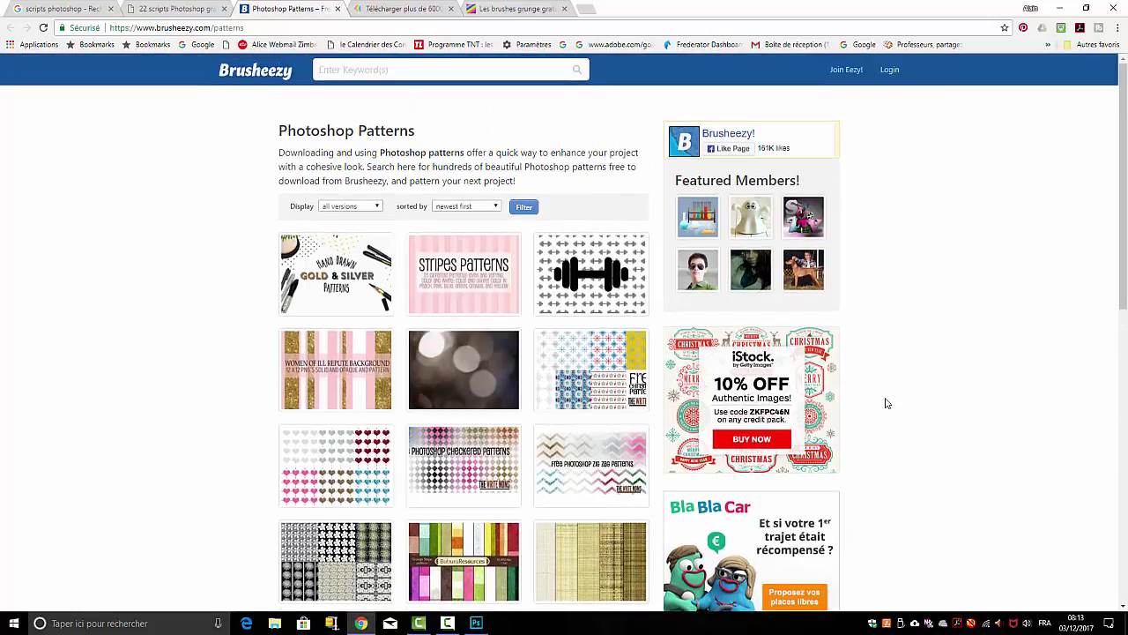
scroll(886, 402, down, 2)
scroll(886, 403, down, 4)
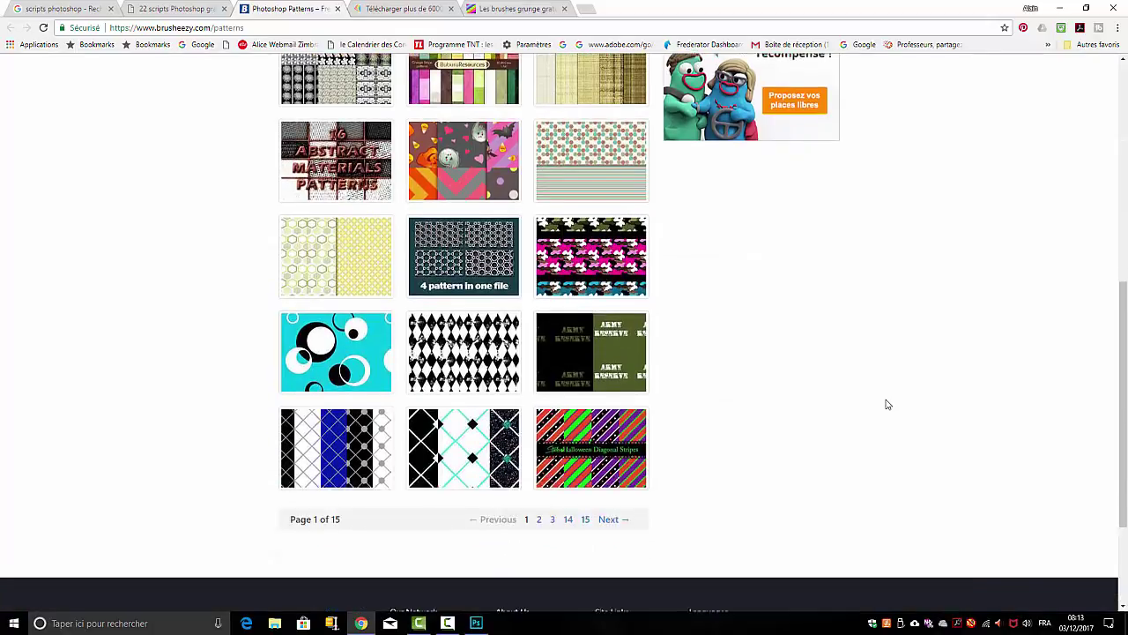
scroll(886, 405, up, 5)
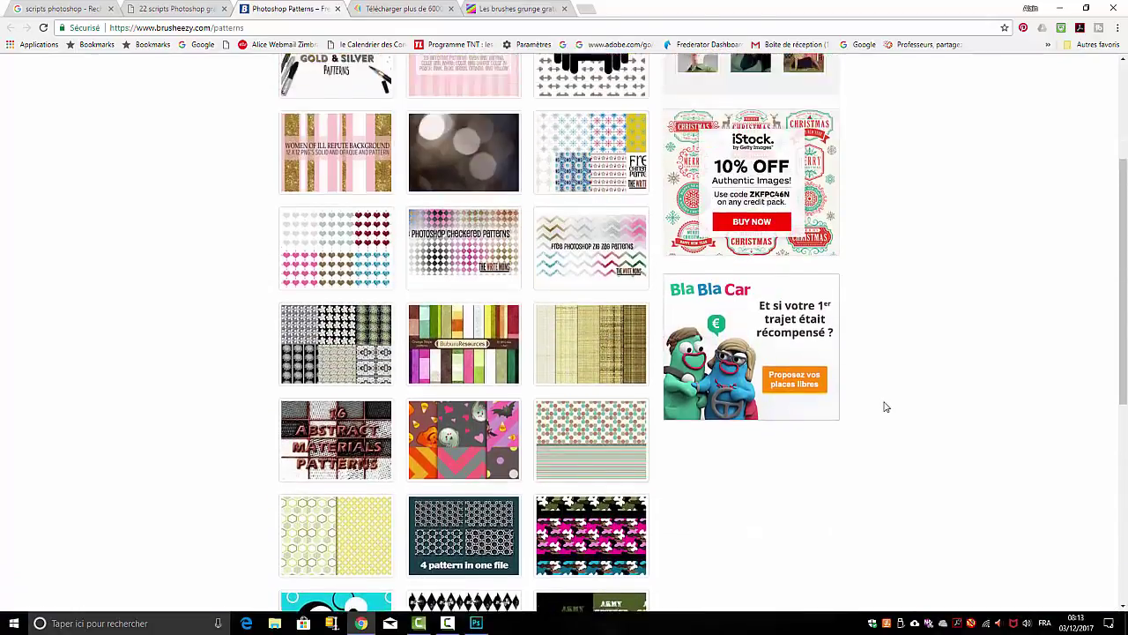
scroll(886, 406, up, 1)
scroll(882, 398, down, 3)
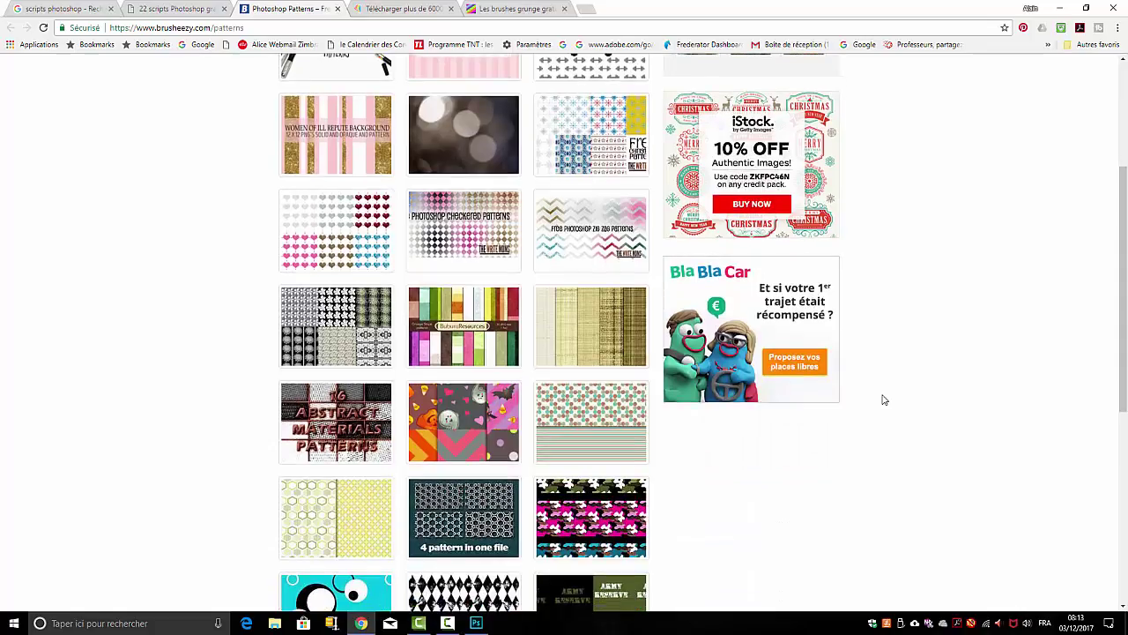
scroll(882, 397, up, 3)
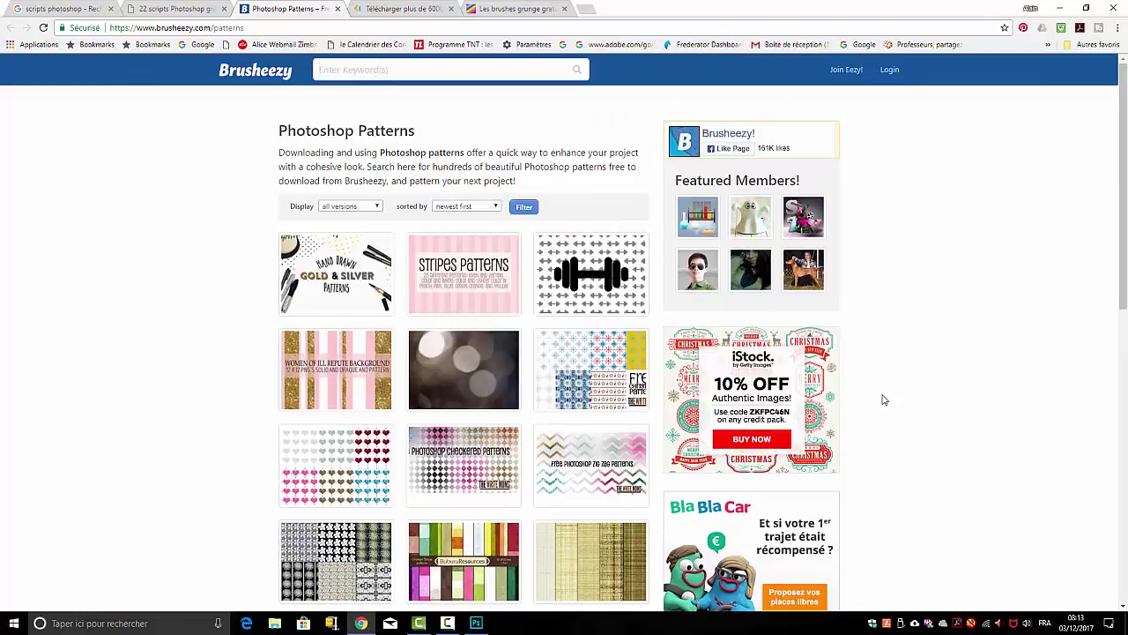
scroll(882, 398, down, 3)
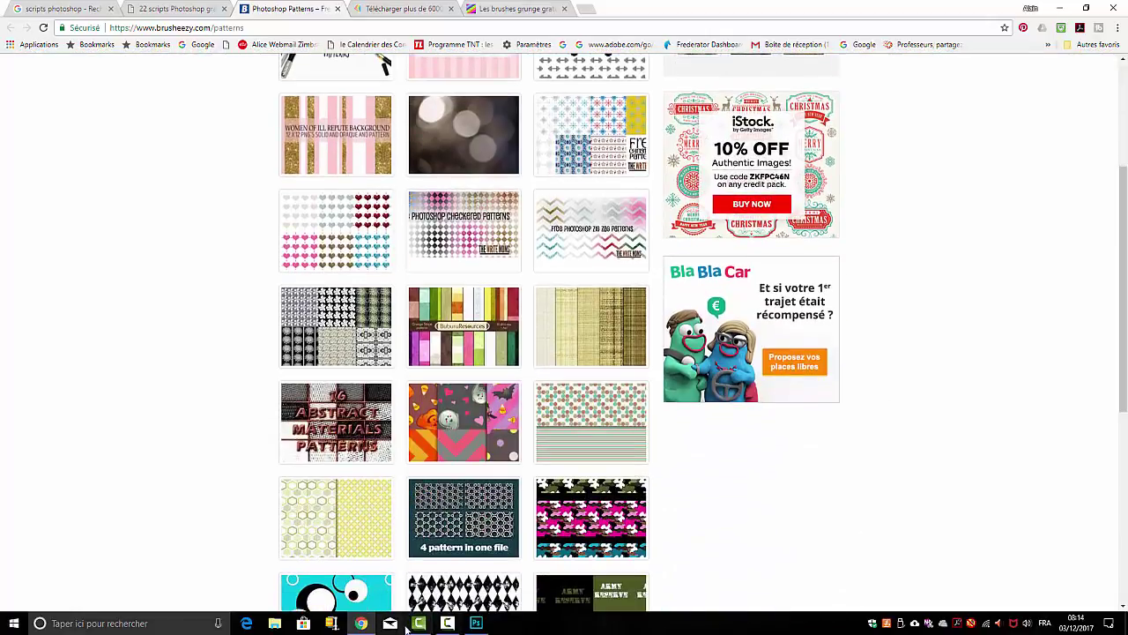
scroll(868, 447, down, 2)
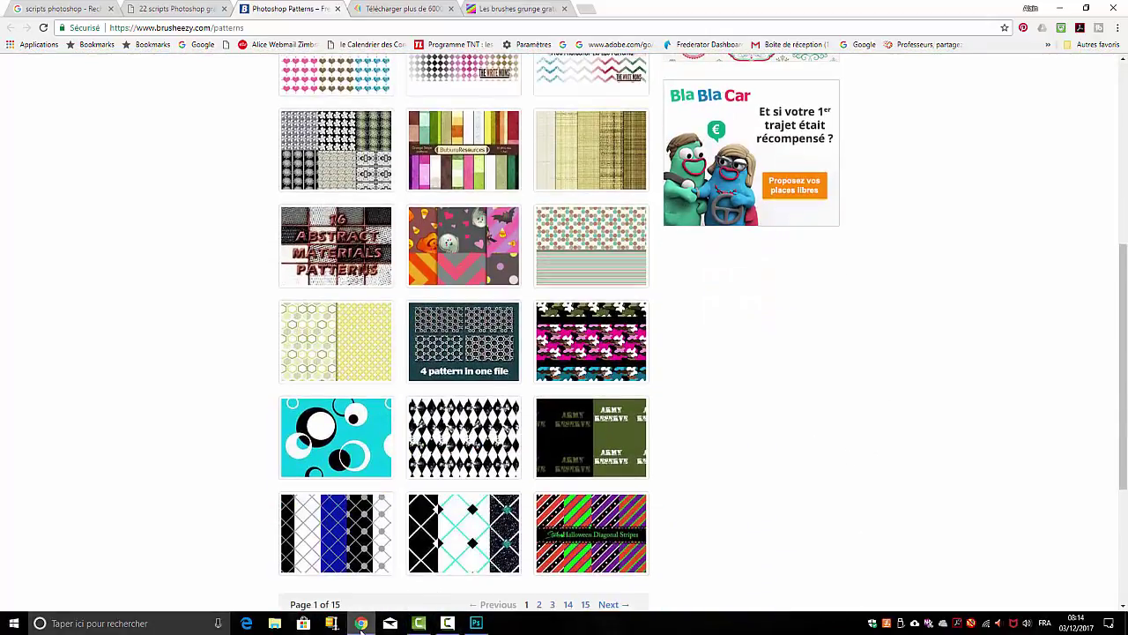
mouse_move(361, 623)
Open File Explorer and go to the Adobe folder inside Programmes on the OSDisk (C:) drive.
click(274, 623)
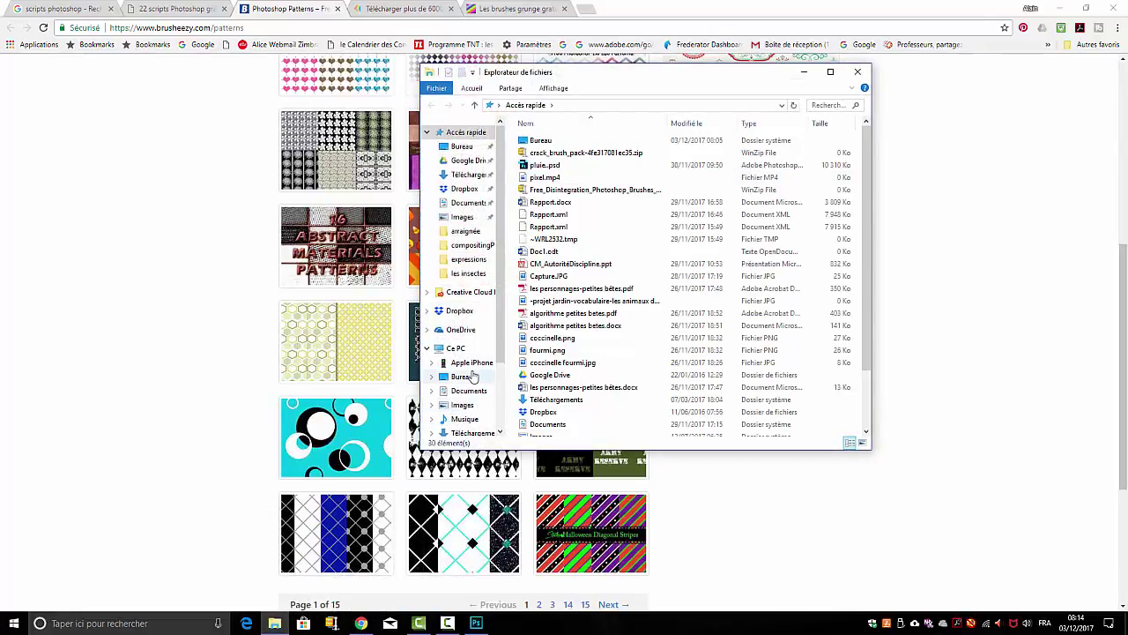
click(455, 348)
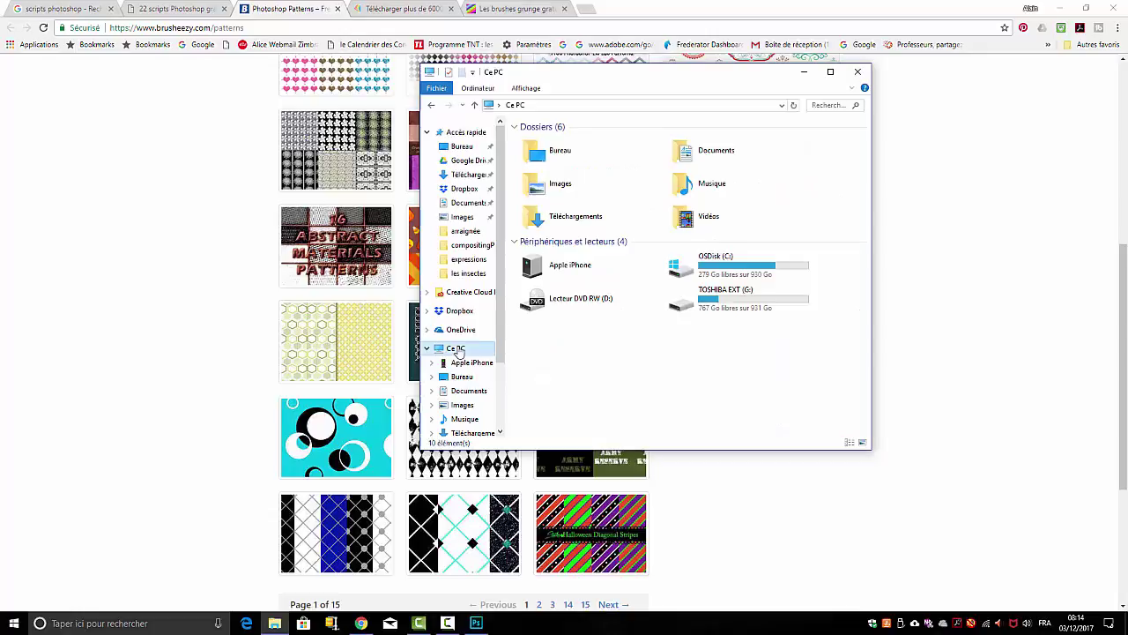
double_click(716, 264)
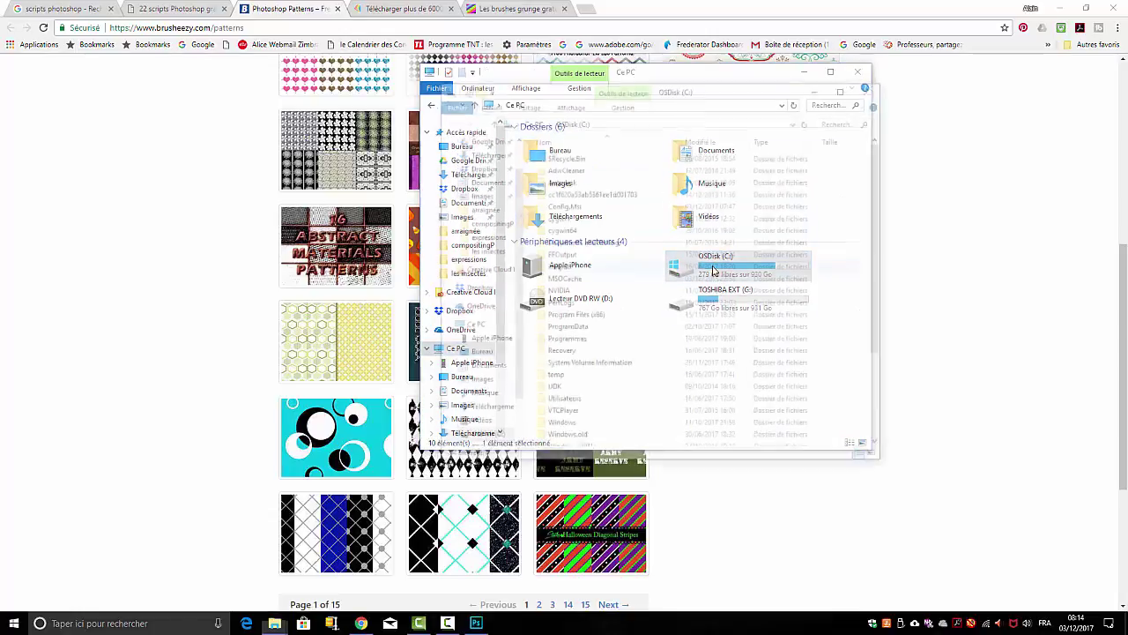
click(563, 343)
double_click(563, 343)
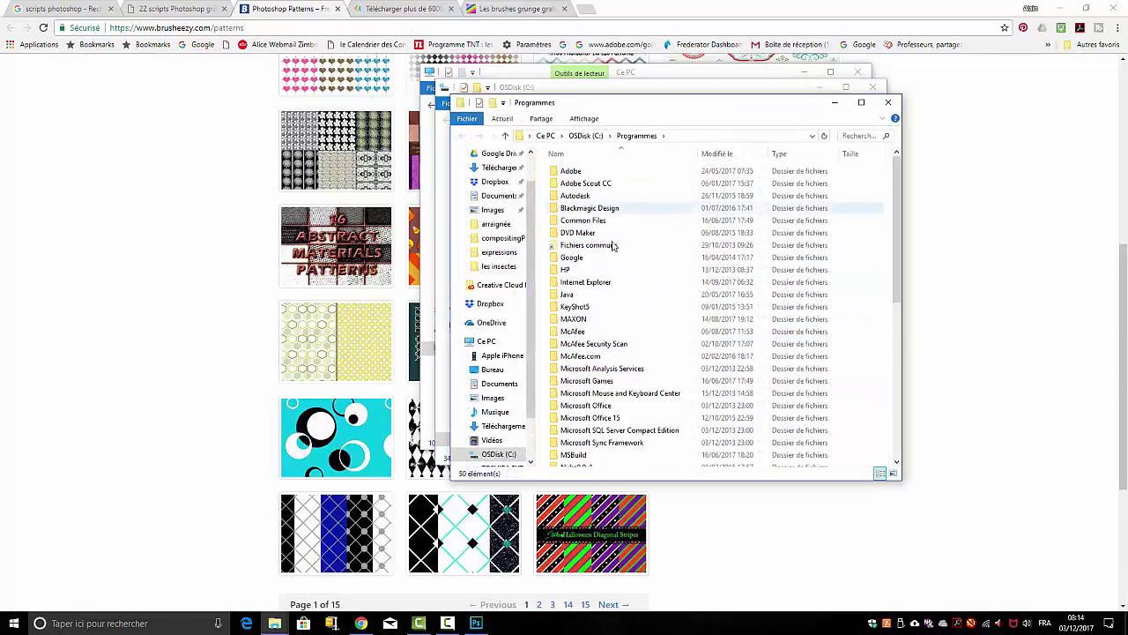
double_click(571, 170)
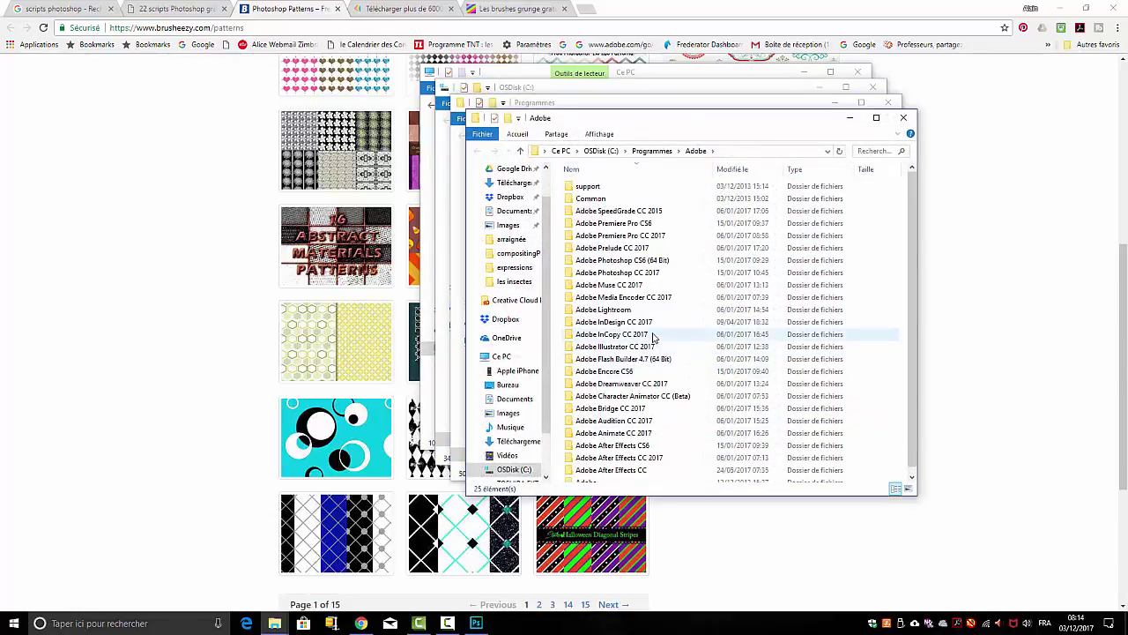
Open the Patterns folder within the Adobe Photoshop CC 2017 Presets to examine the installed PAT files.
double_click(597, 273)
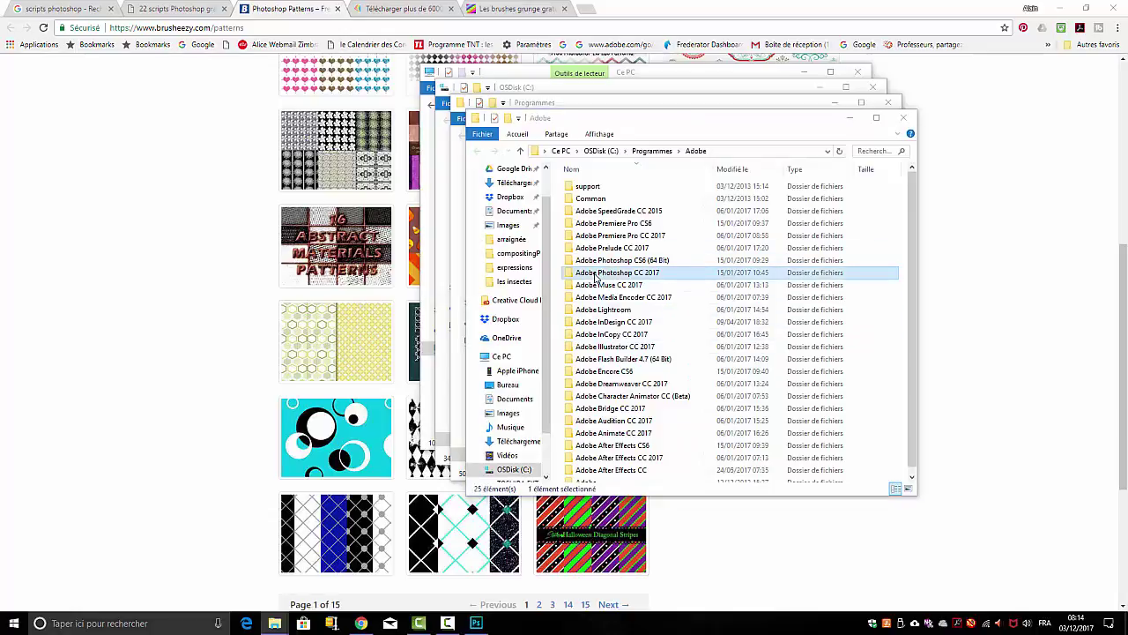
double_click(602, 287)
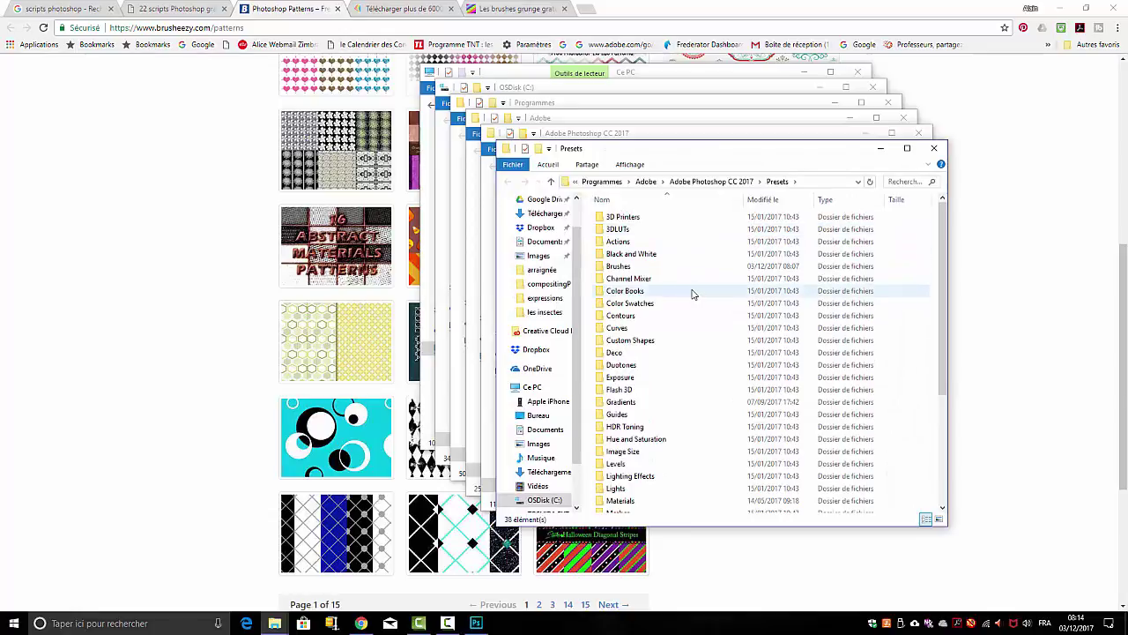
scroll(661, 407, down, 2)
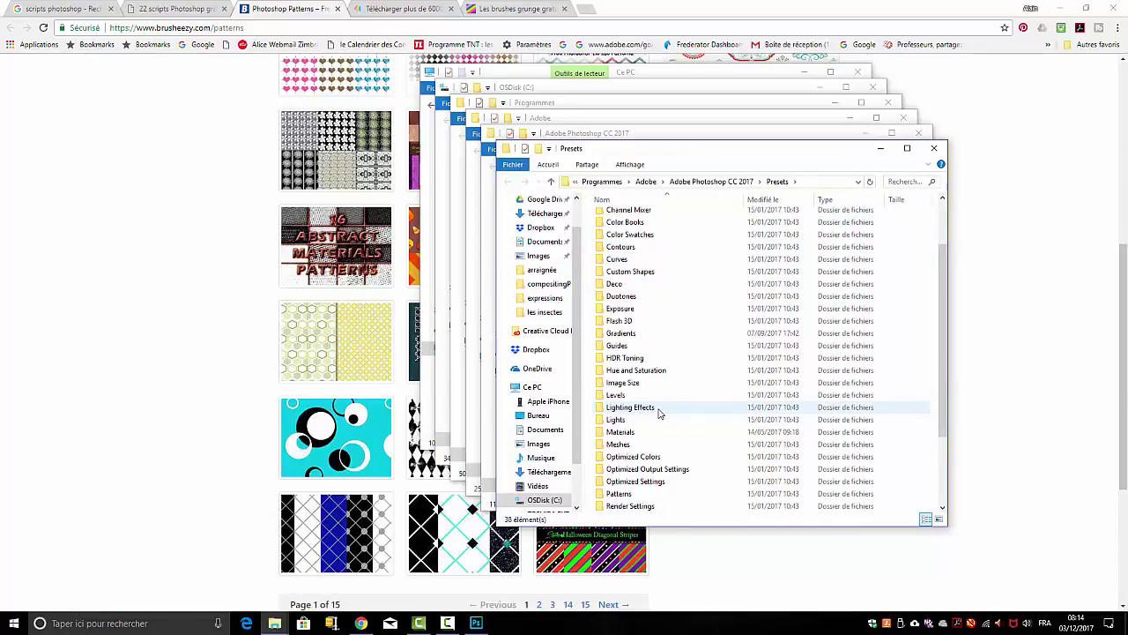
double_click(618, 494)
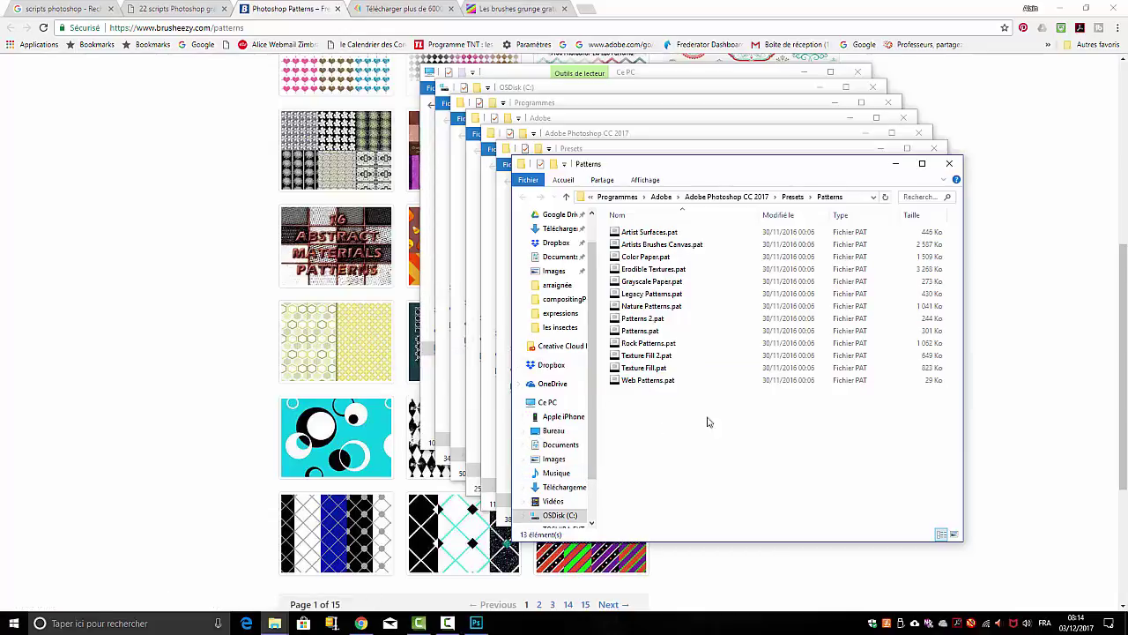
Close the Patterns folder and every other open File Explorer window.
click(949, 163)
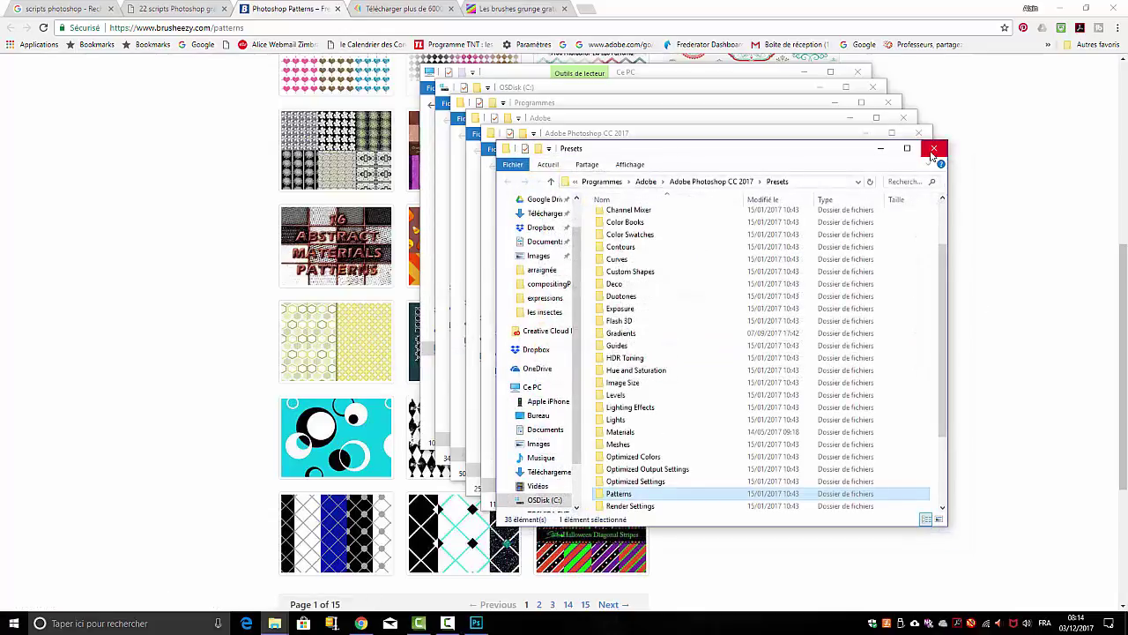
click(934, 150)
click(919, 134)
click(903, 118)
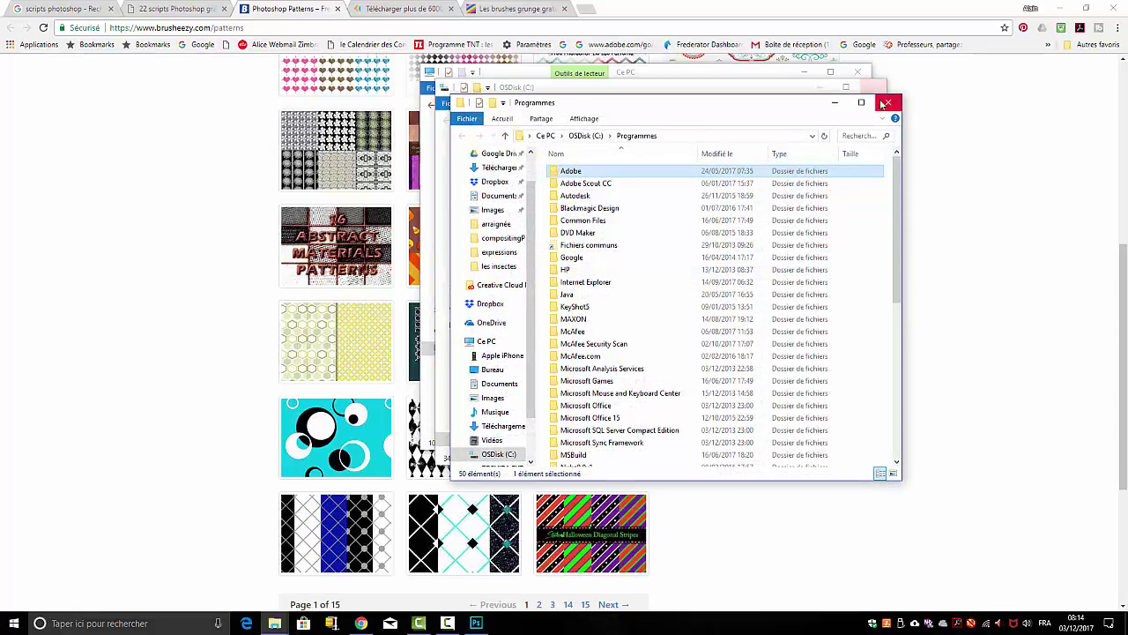
click(884, 104)
click(871, 87)
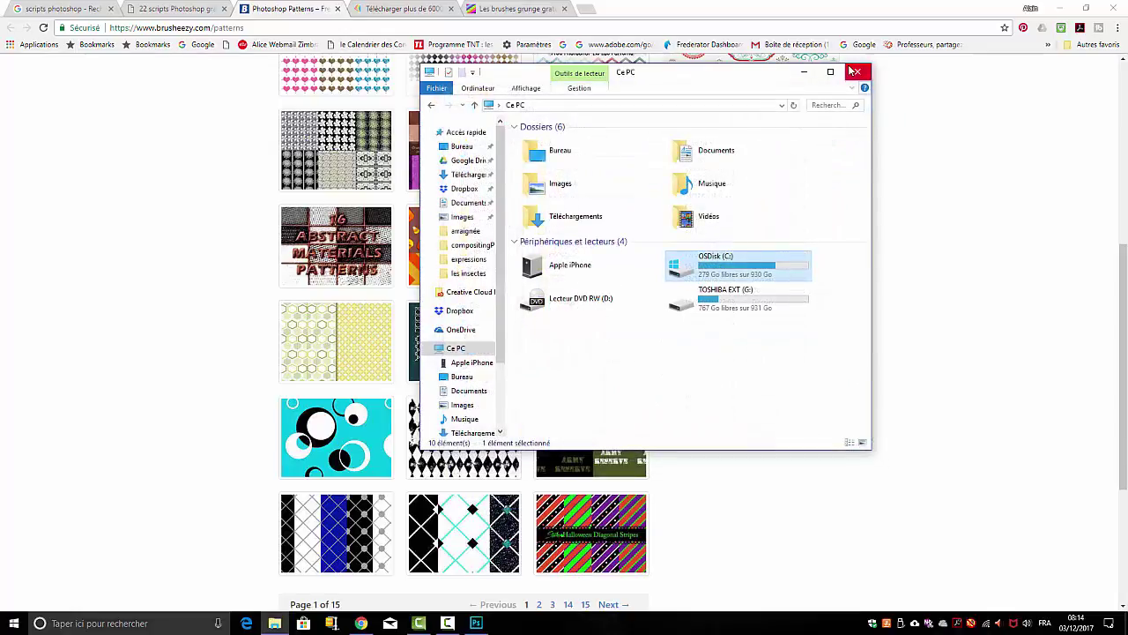
click(857, 74)
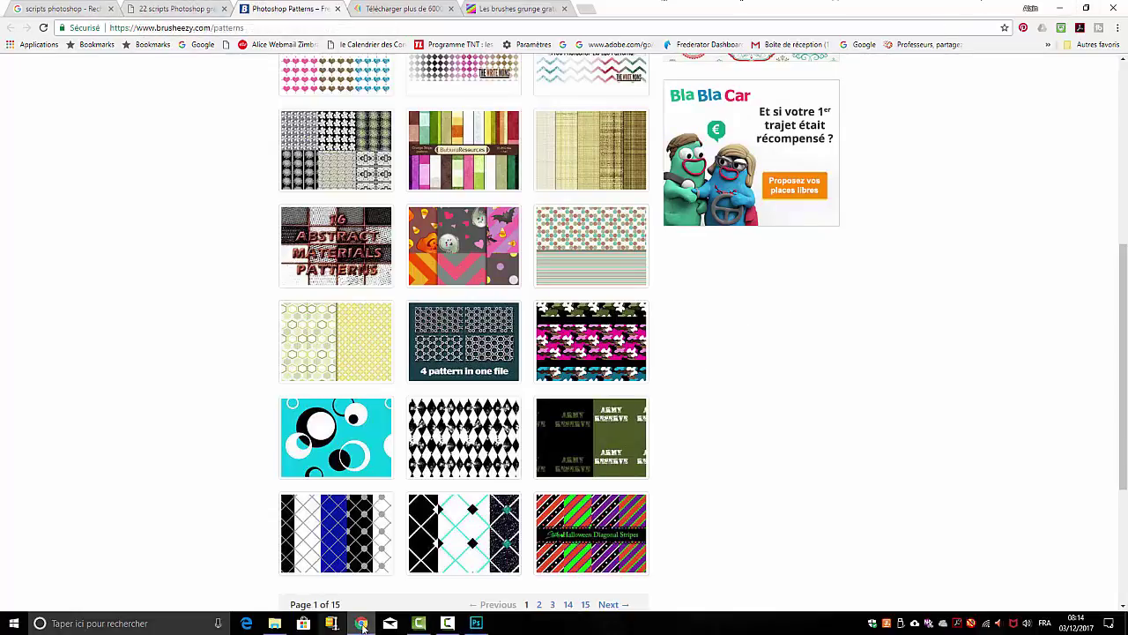
Switch back to Photoshop, dismiss the Layer Style dialog without applying it, and close the Actions panel.
click(487, 624)
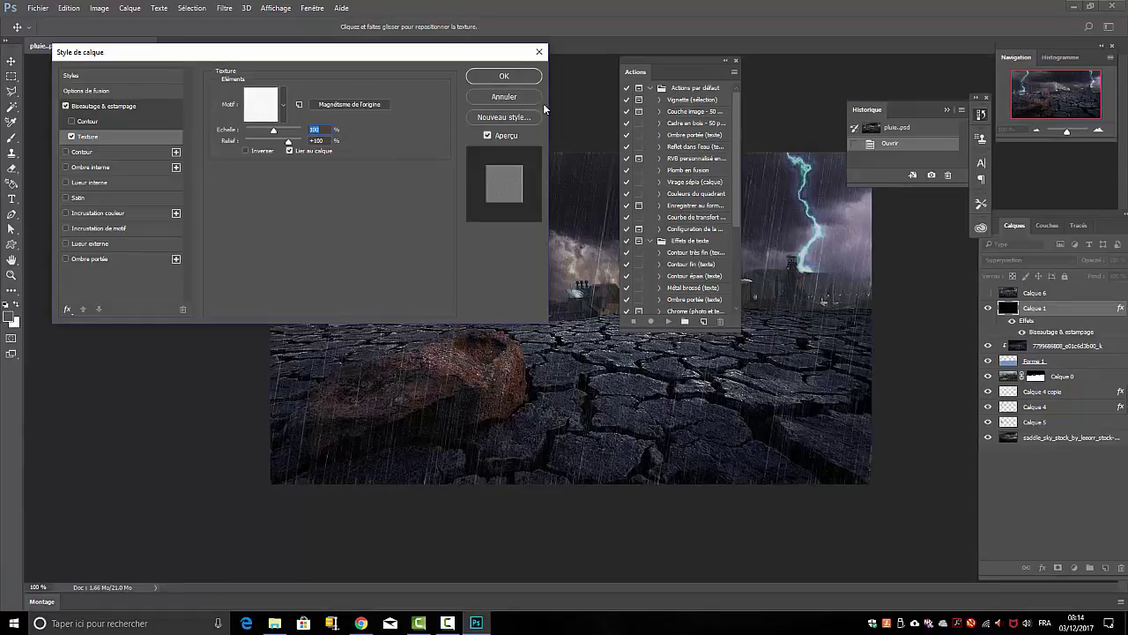
click(540, 53)
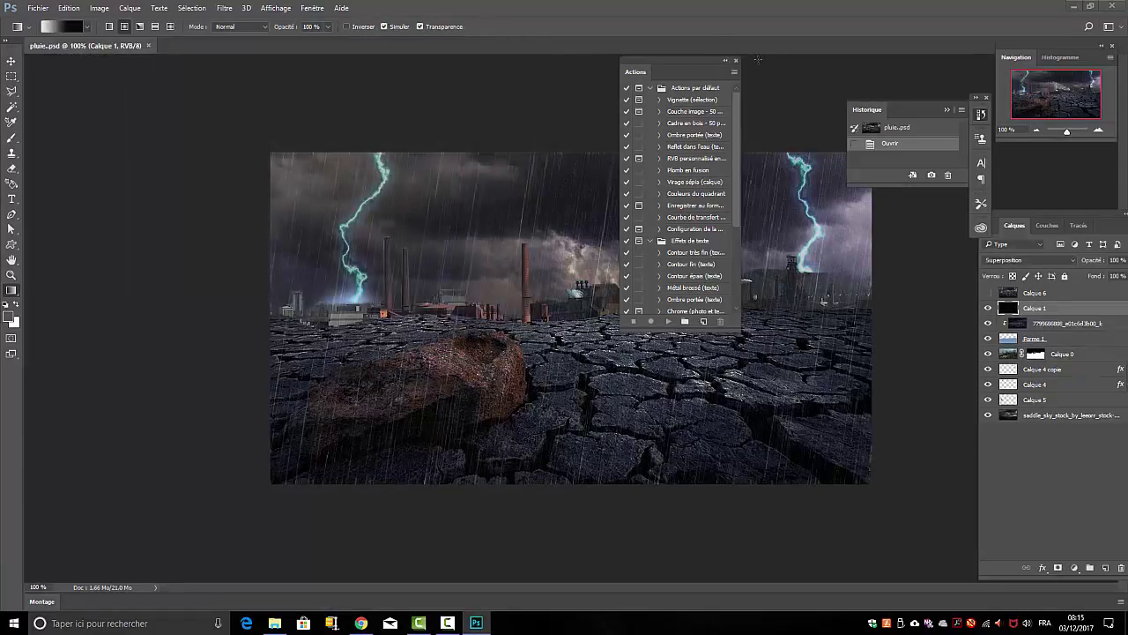
click(734, 62)
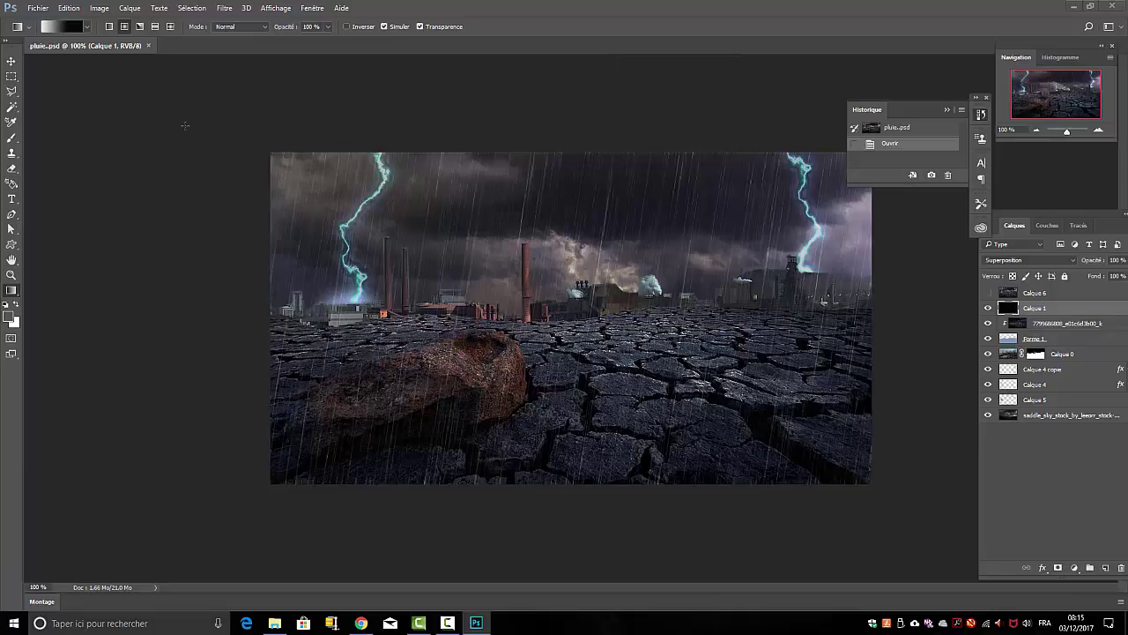